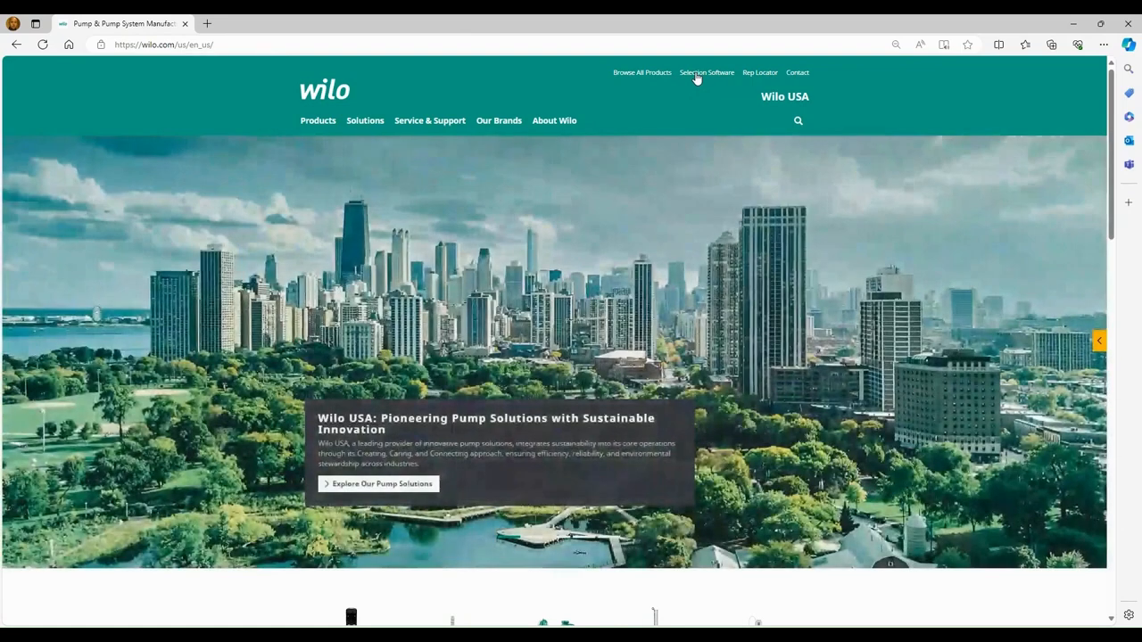
Step: Open the selection software from the Wilo USA website and start an equipment selection for a multi-pump system
left_click(697, 75)
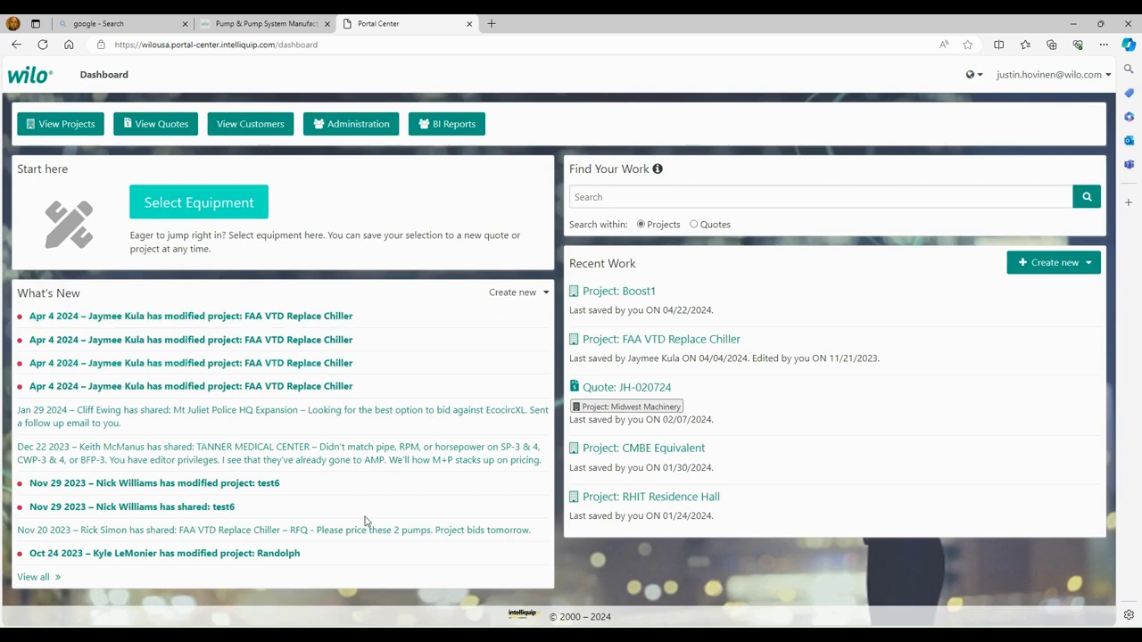
left_click(1055, 264)
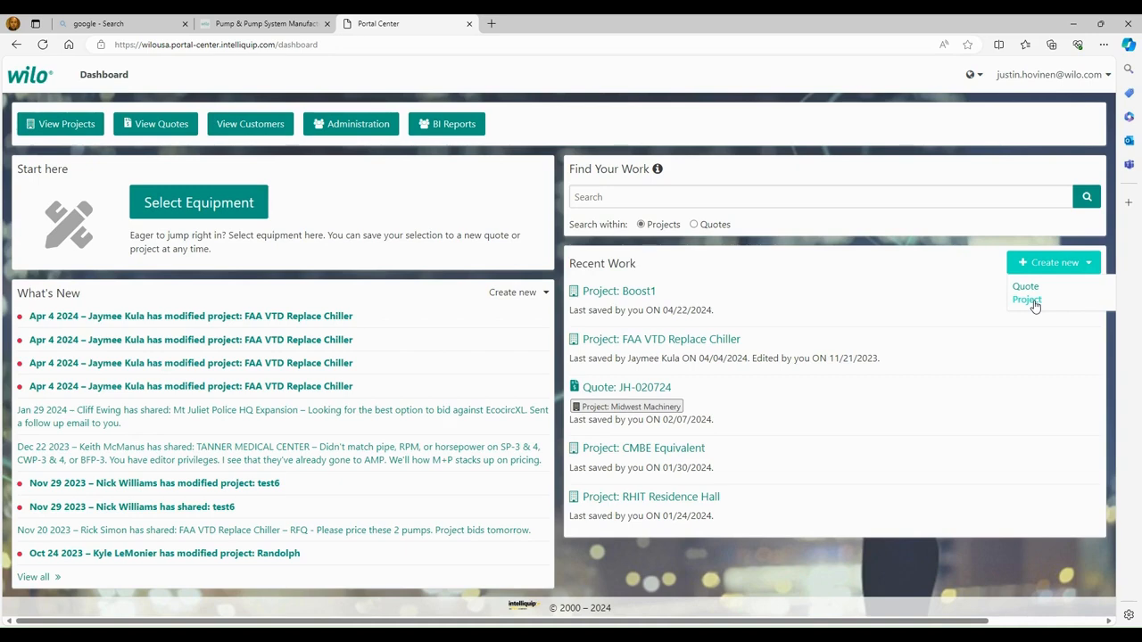
left_click(211, 203)
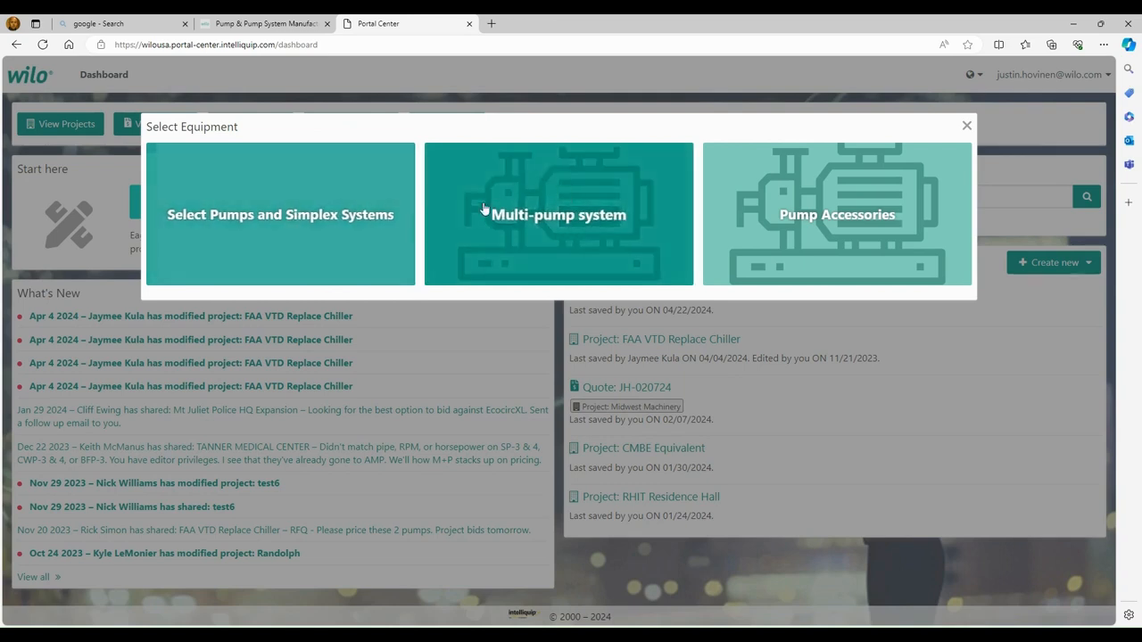
left_click(511, 242)
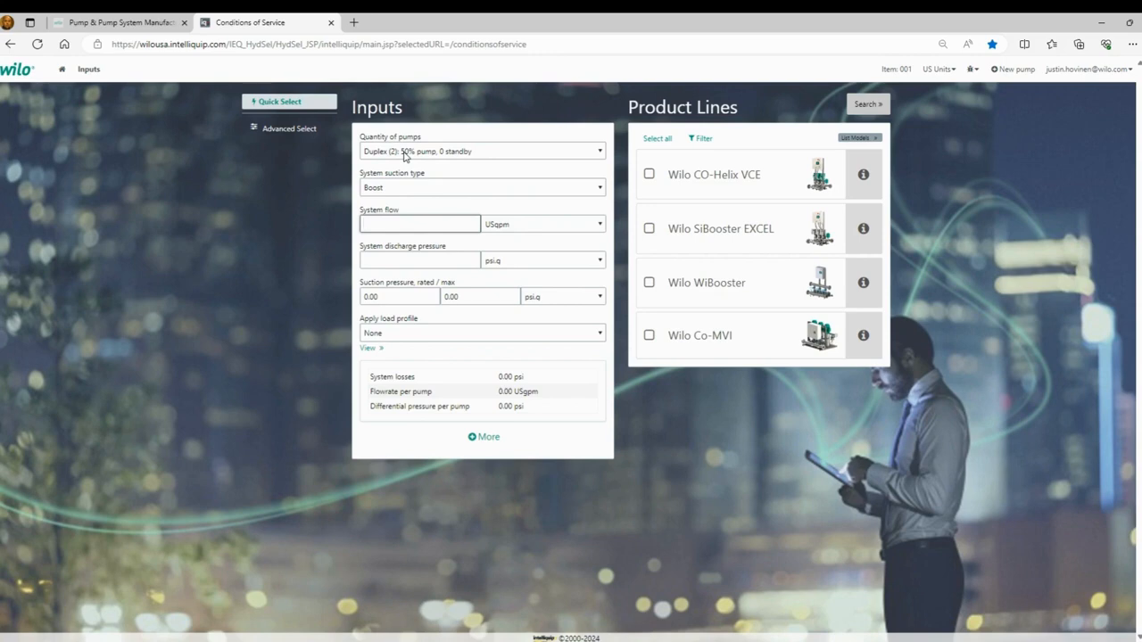
Step: Set the quantity of pumps to Triplex (3): 33% pump, 0 standby, and the system flow to 300 USgpm
left_click(404, 153)
left_click(405, 191)
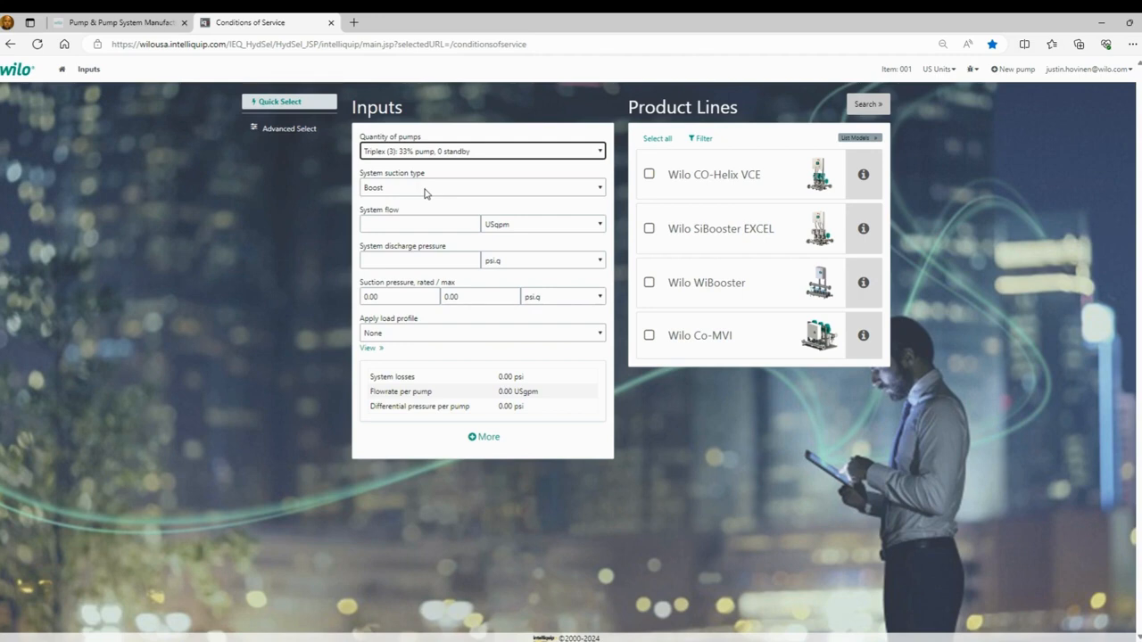
left_click(381, 221)
type("300")
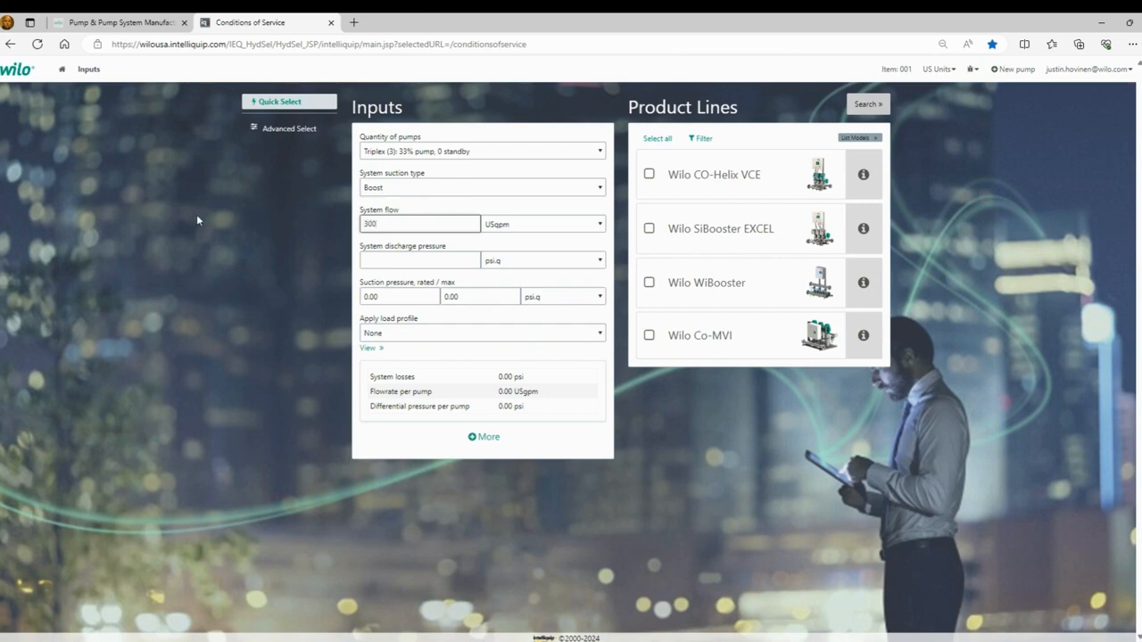
left_click(337, 262)
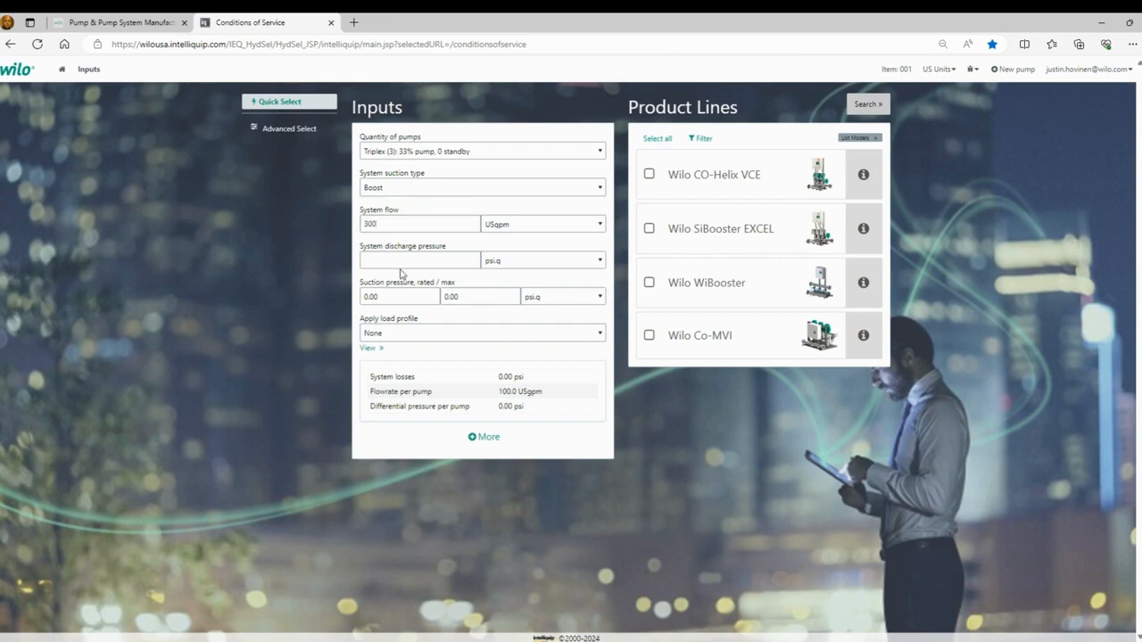
Step: Switch the pump quantity to Duplex (2): 50% pump, 0 standby, with 80 psi.g discharge pressure and 20 psi.g rated suction pressure
left_click(404, 150)
key("Up")
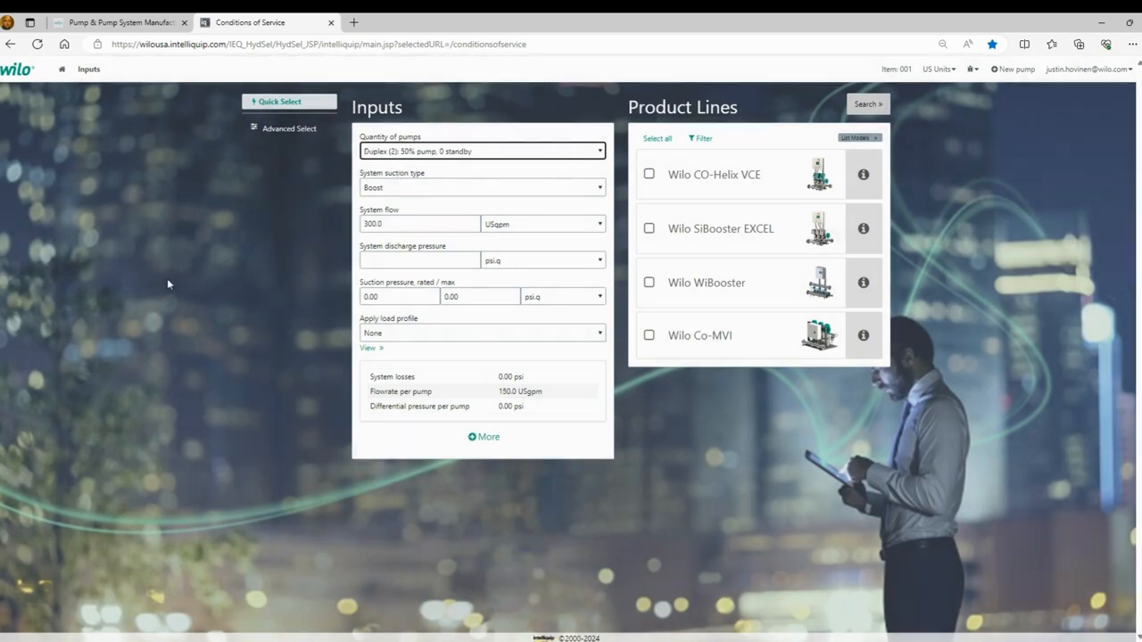
left_click(414, 259)
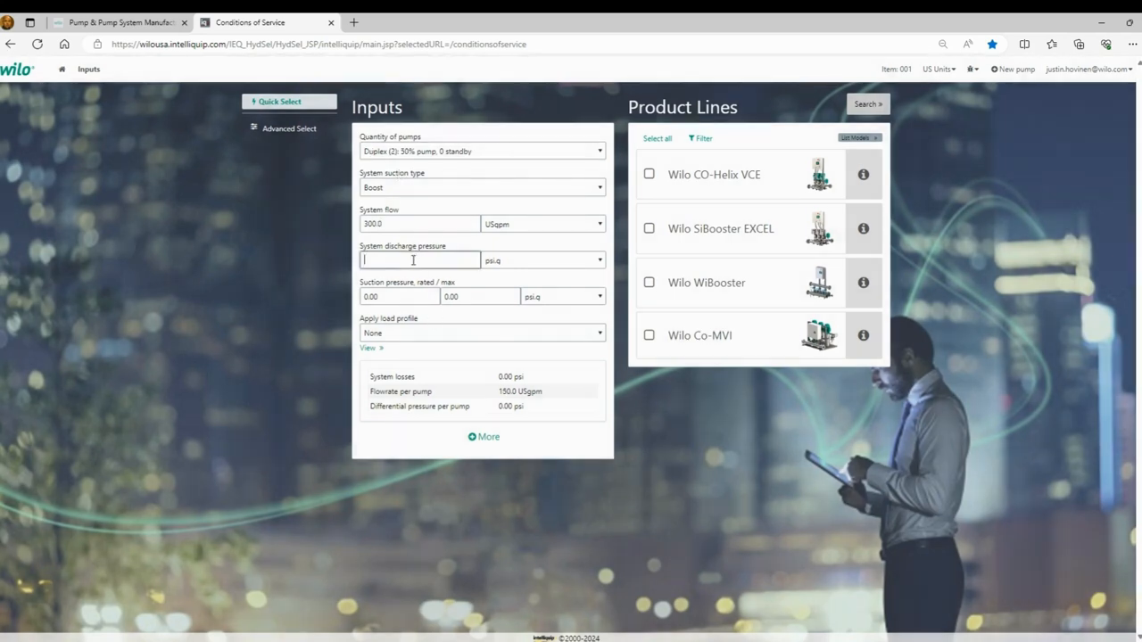
type("80")
key("Tab")
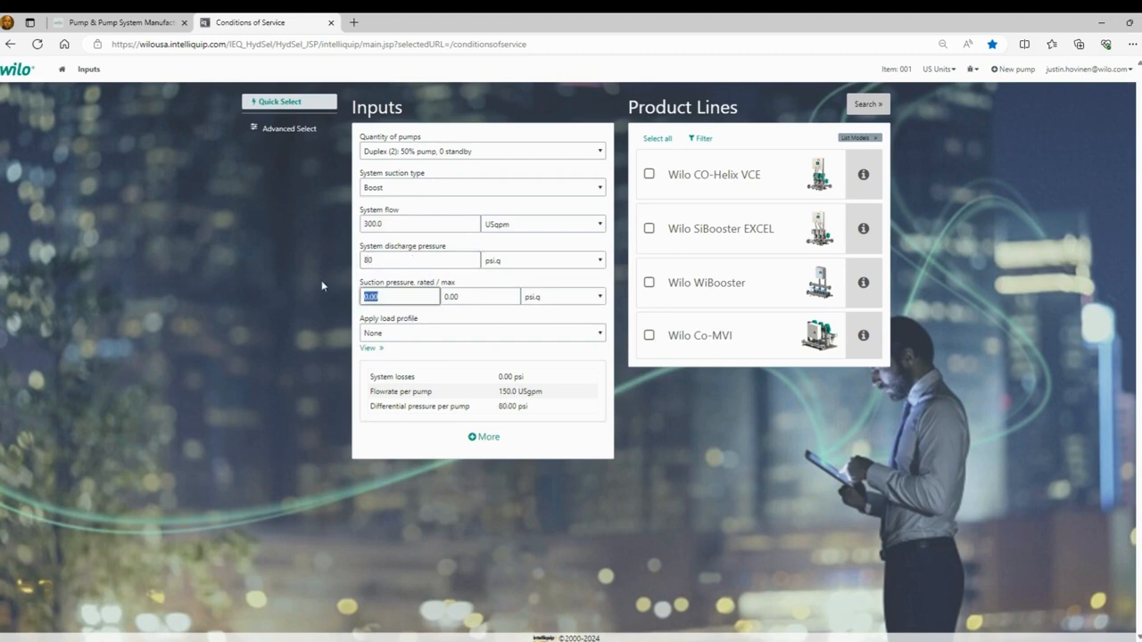
type("20")
left_click(264, 335)
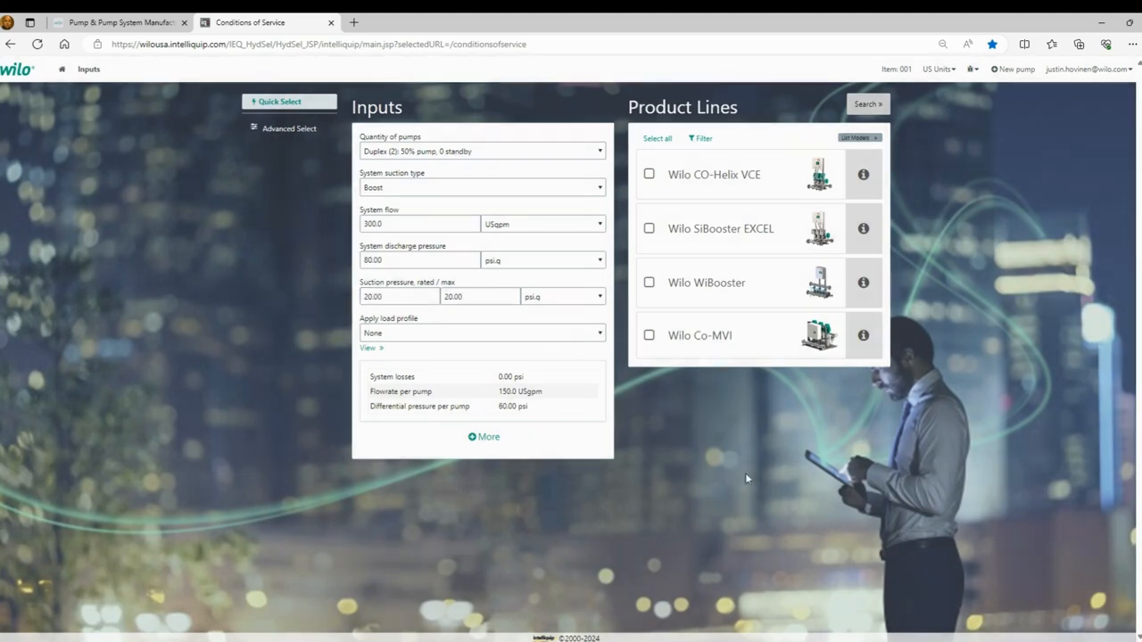
Step: Review the additional inputs for NPSH, driver, search criteria and liquid temperature, and collapse them again
left_click(475, 437)
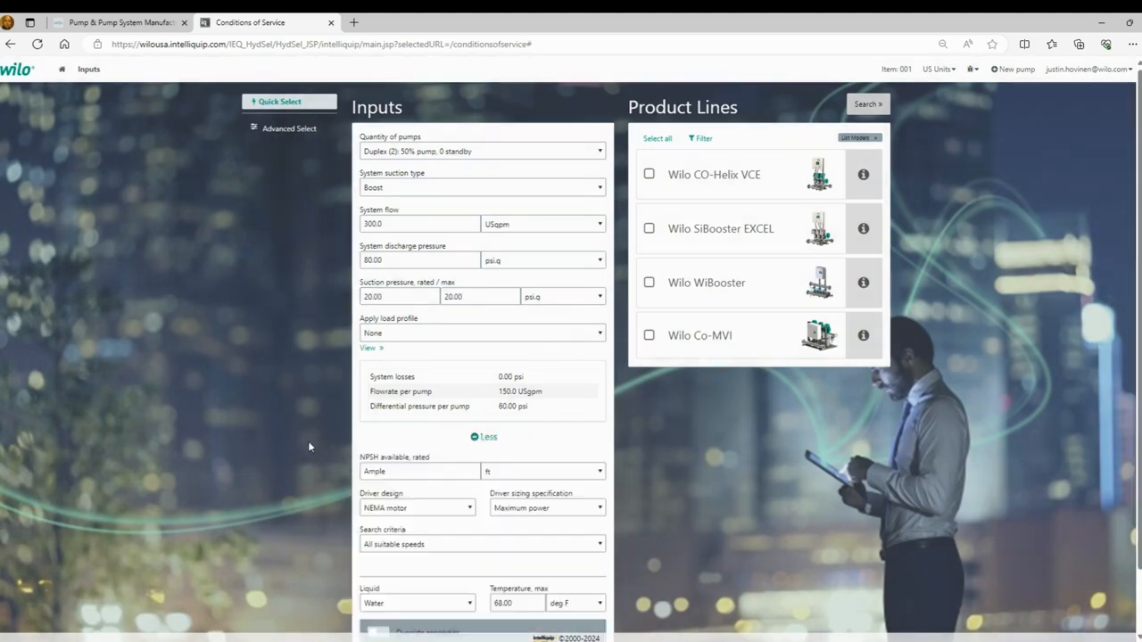
scroll(308, 441, "down", 1)
scroll(308, 441, "down", 1)
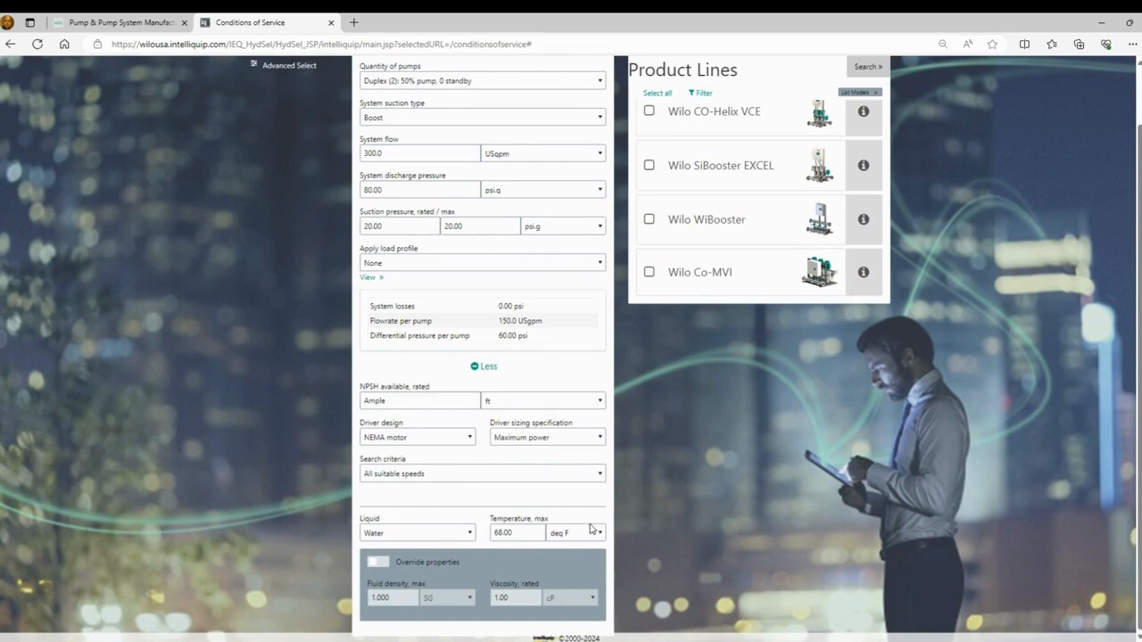
double_click(526, 535)
left_click(478, 366)
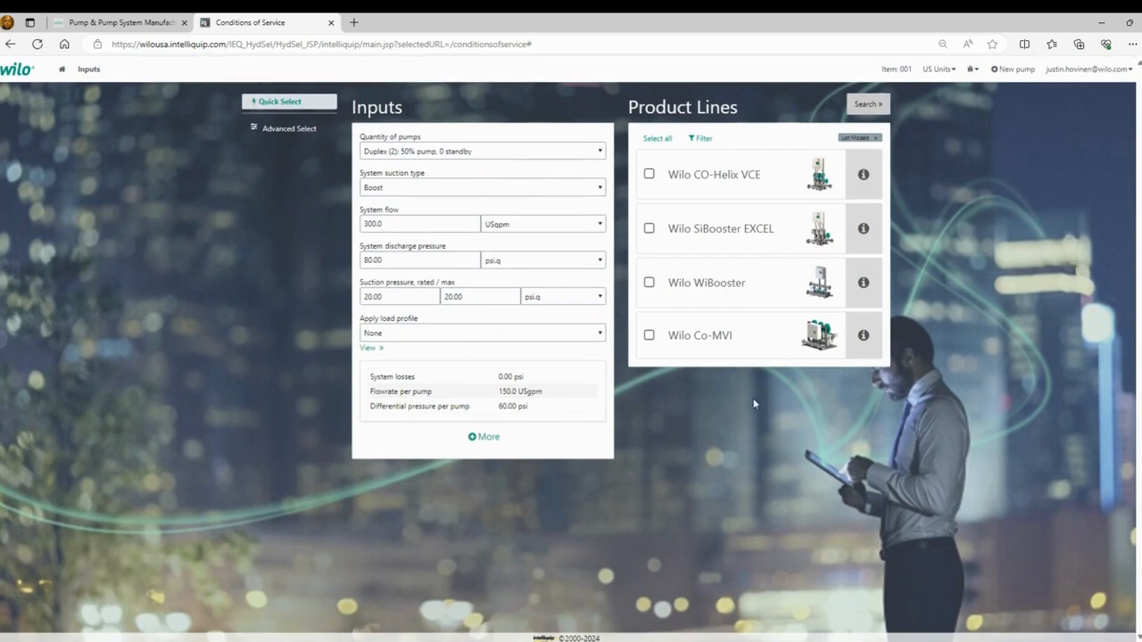
Step: Select only the Wilo CO-Helix VCE product line and search for suitable booster systems
left_click(649, 336)
left_click(649, 337)
left_click(657, 139)
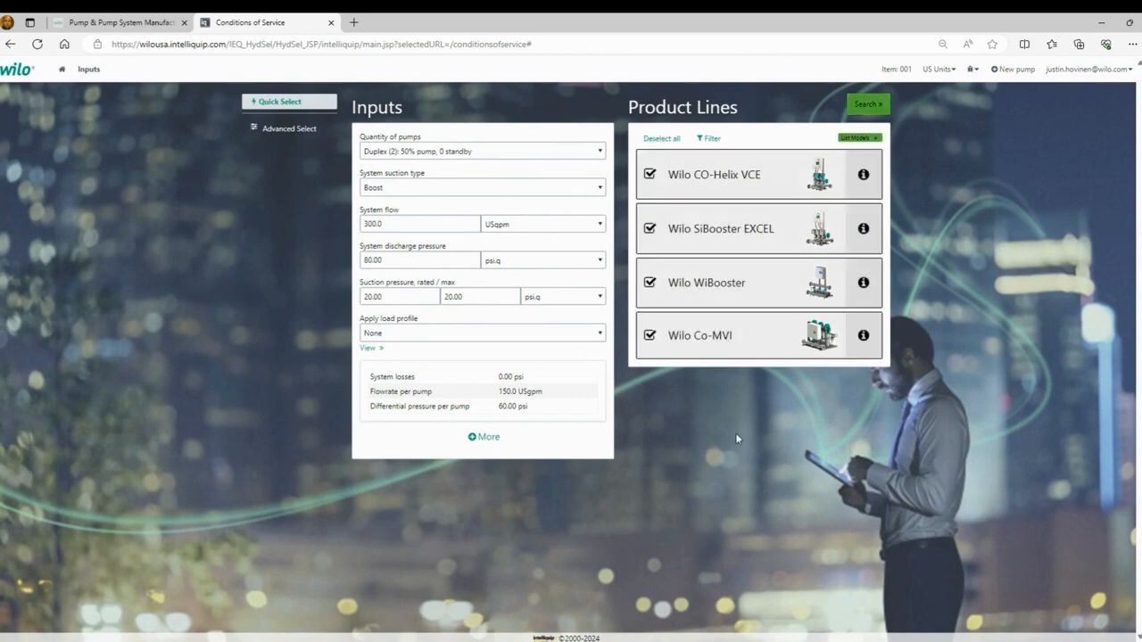
left_click(661, 140)
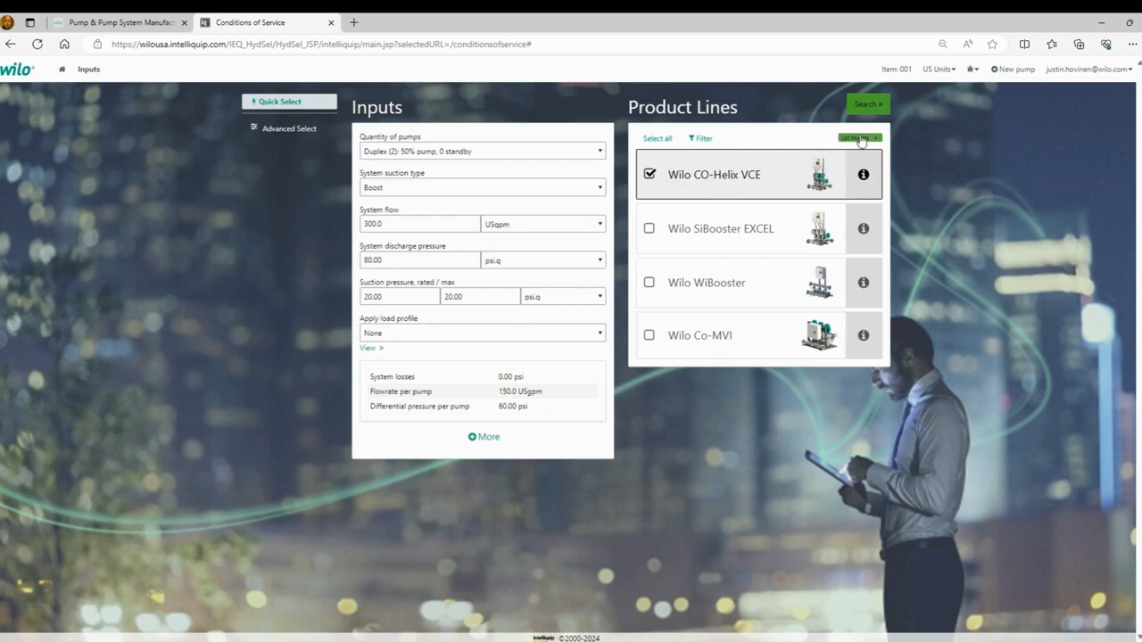
left_click(859, 105)
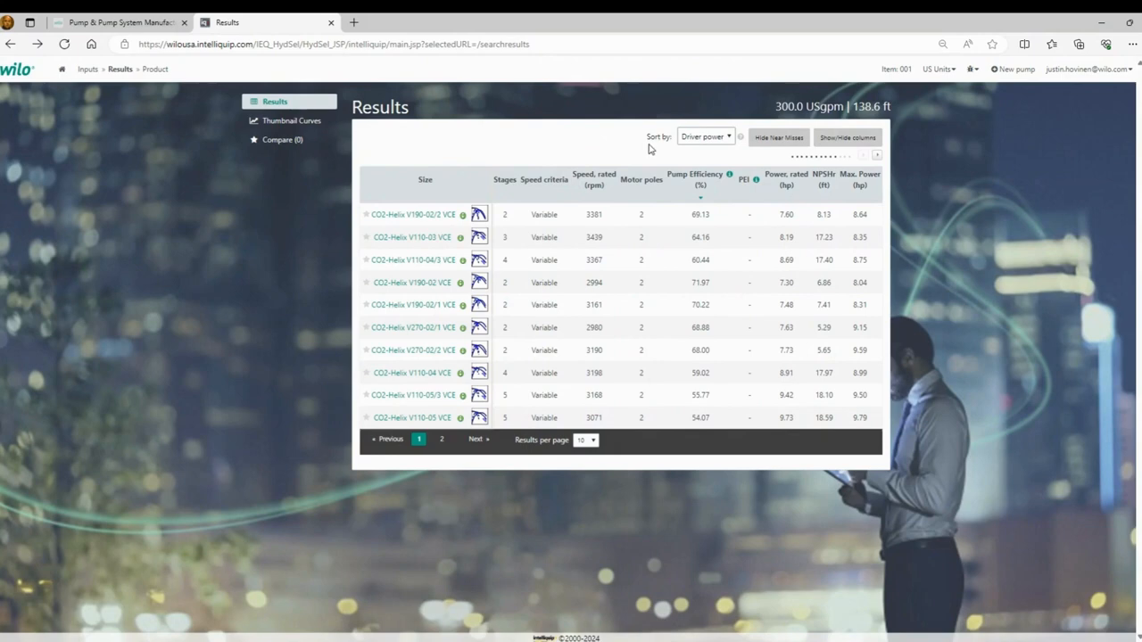
Step: Try sorting the search results by Efficiency and return them to the Driver power order
left_click(701, 143)
left_click(699, 169)
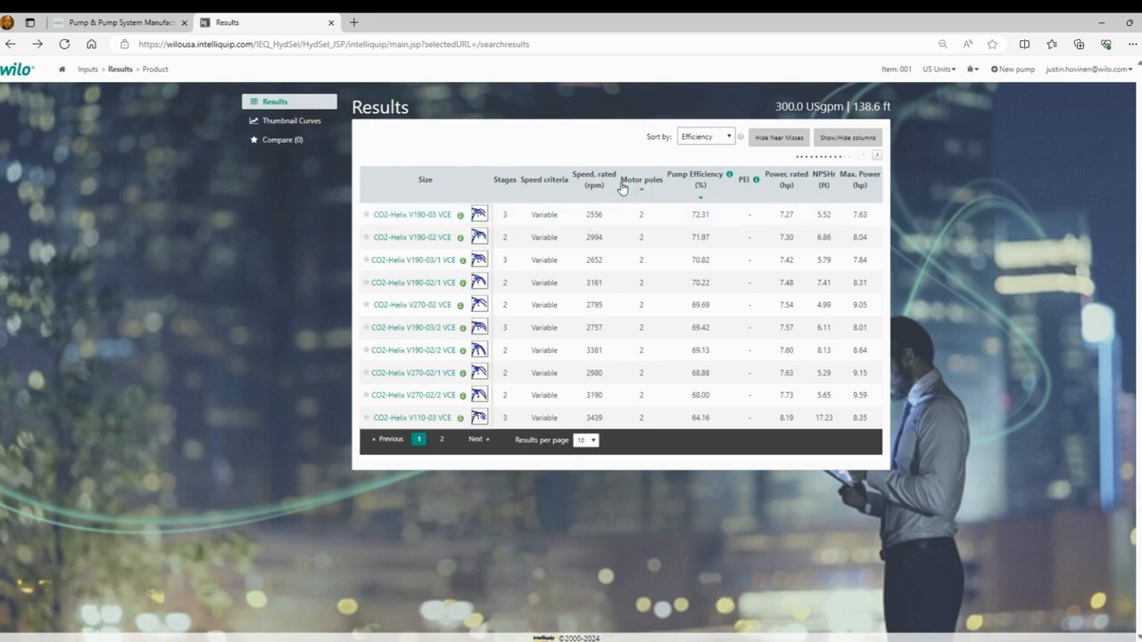
left_click(714, 140)
left_click(707, 153)
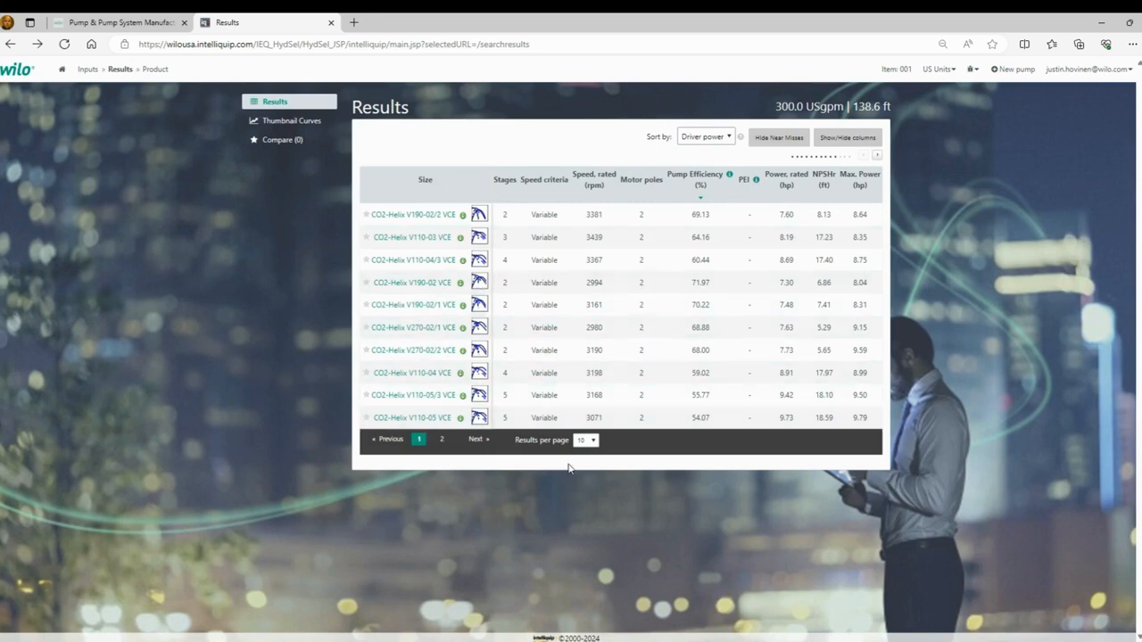
Step: Show 50 results per page so that all matching systems are on one page
left_click(592, 441)
left_click(590, 466)
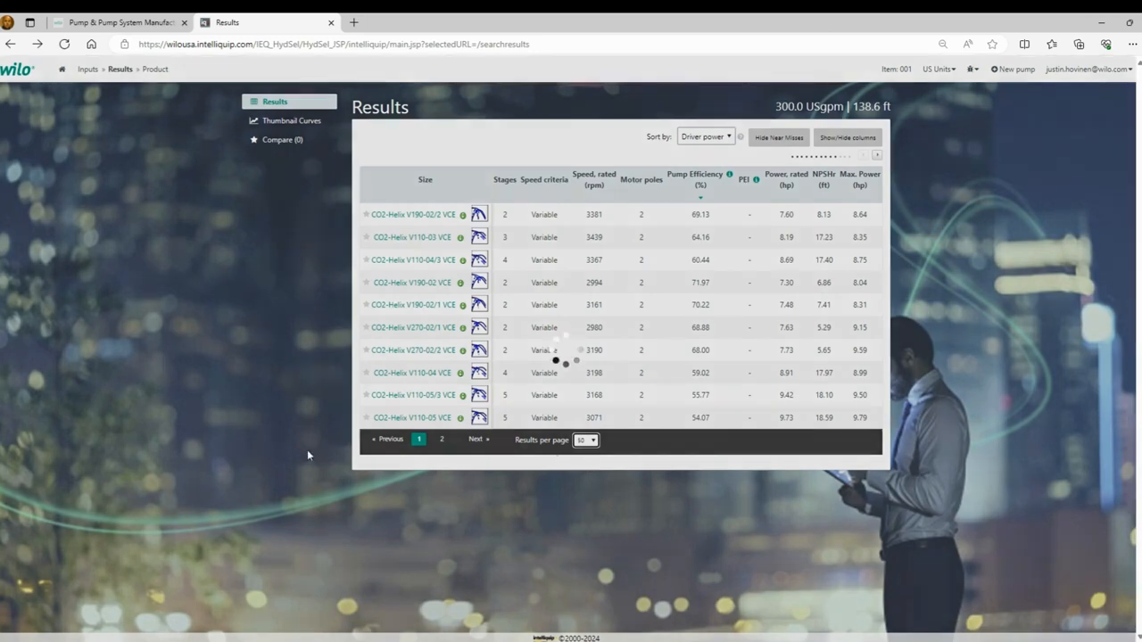
scroll(337, 426, "down", 1)
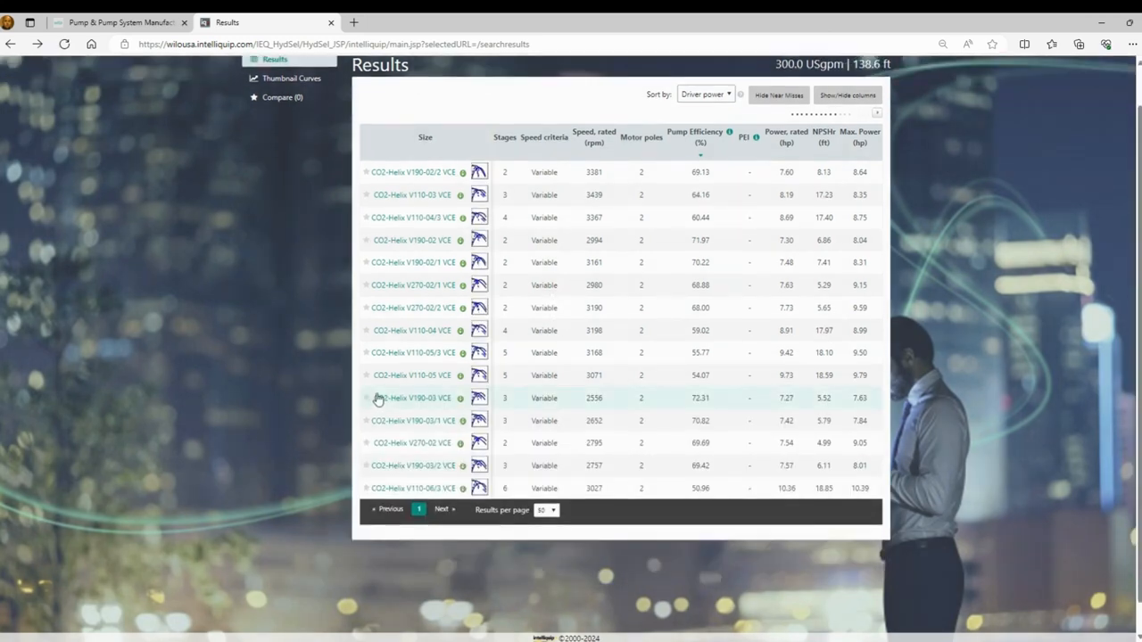
Step: Mark the CO2-Helix V190-03 VCE and CO2-Helix V190-02/2 VCE systems for comparison
left_click(366, 398)
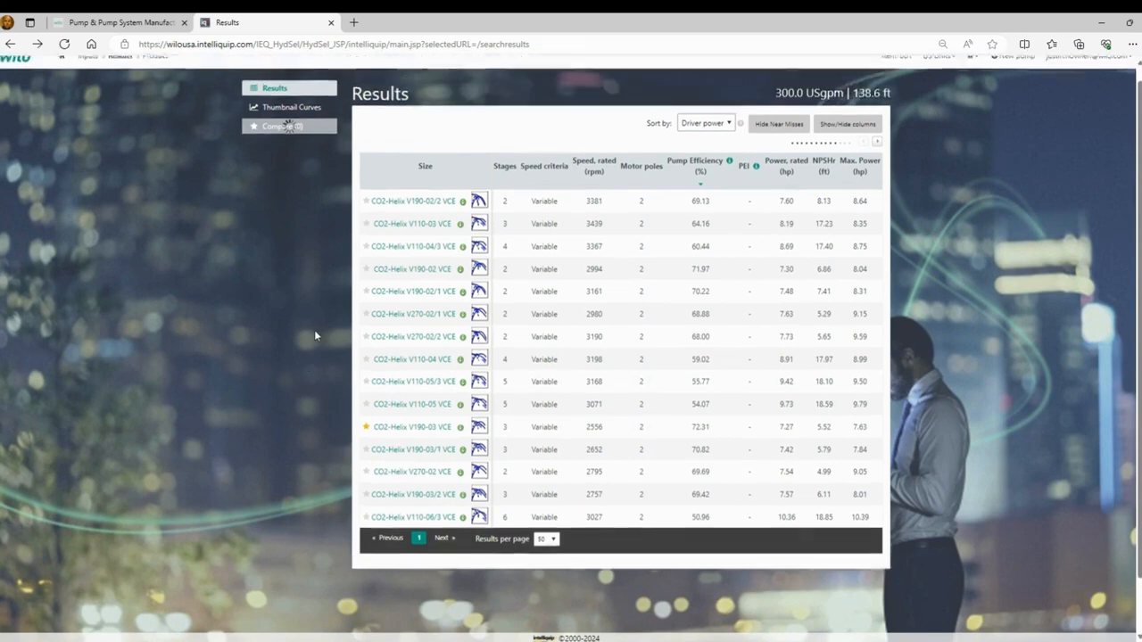
left_click(367, 208)
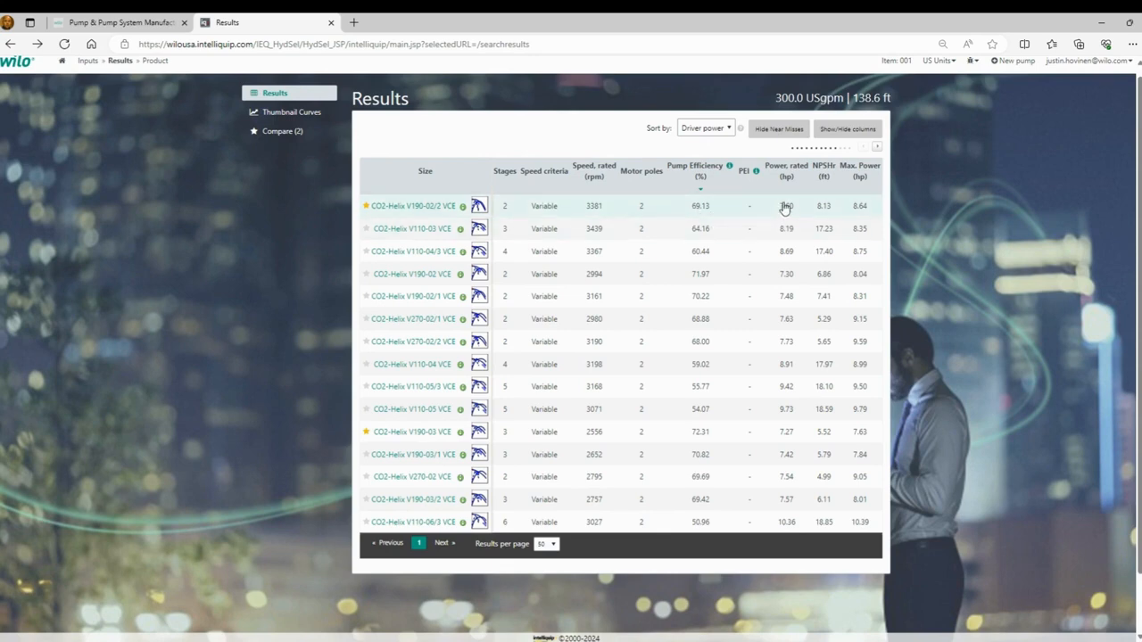
Step: Bring further result columns into view and examine the minimum recommended motor rating of the systems
left_click(878, 147)
left_click(878, 147)
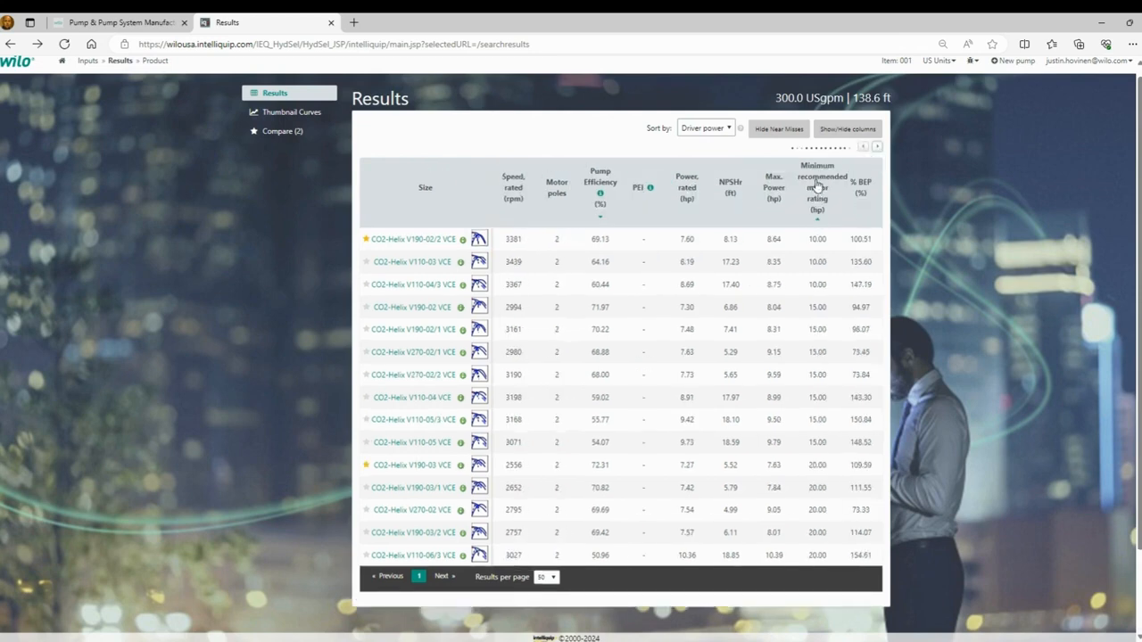
left_click(815, 222)
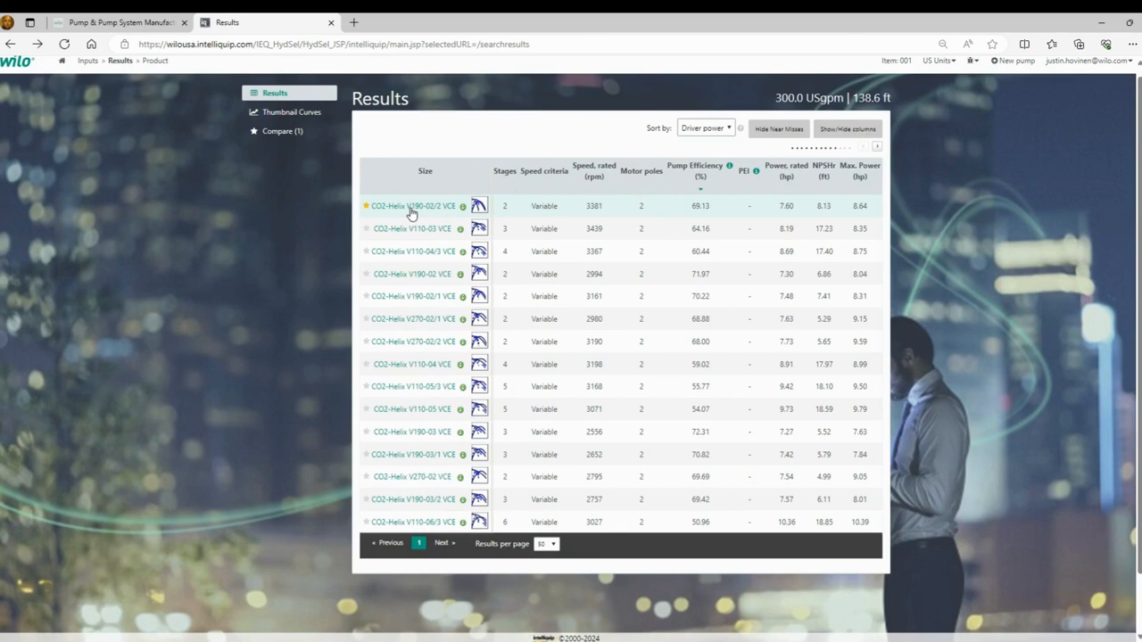
Step: Open the CO2-Helix V190-02/2 VCE system and review its curve, overview, performance data, configuration and available documents
left_click(411, 210)
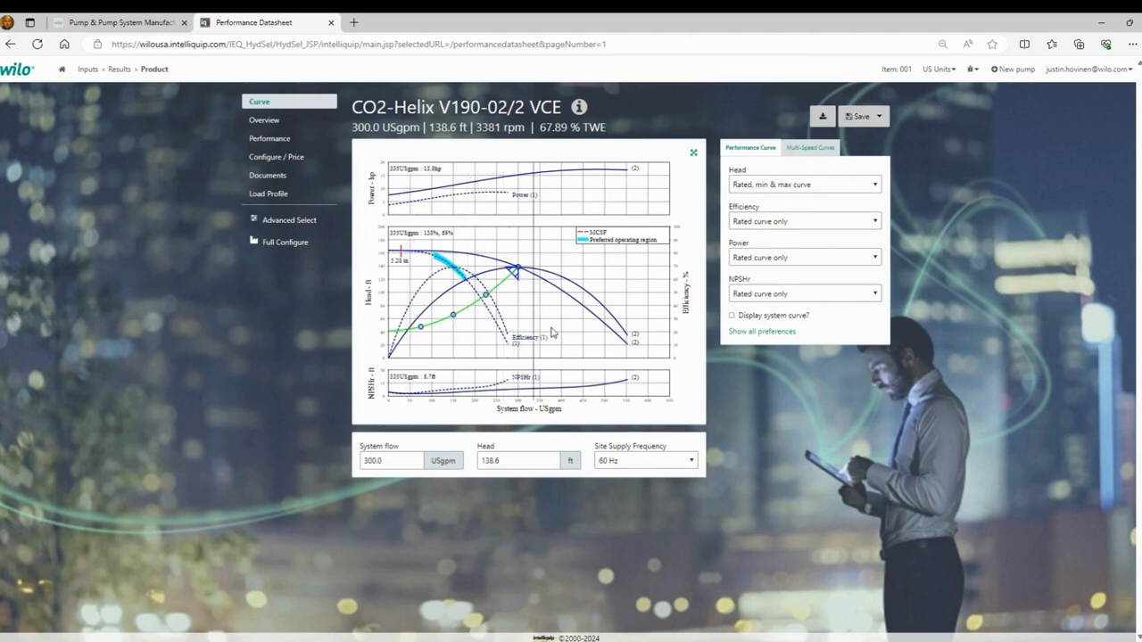
left_click(261, 119)
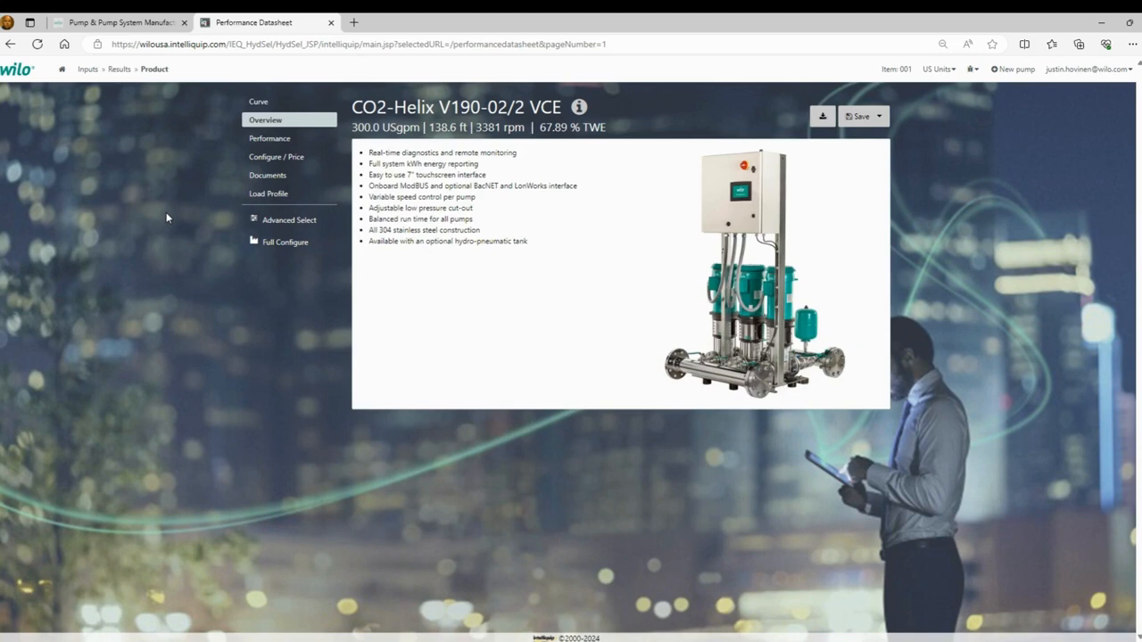
left_click(263, 138)
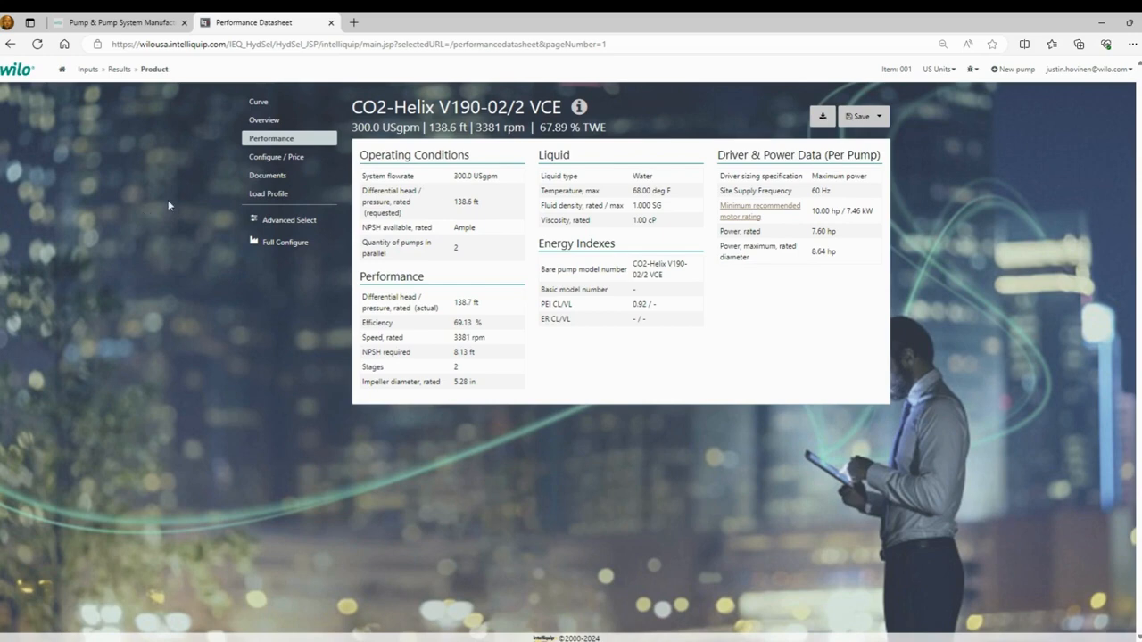
left_click(277, 157)
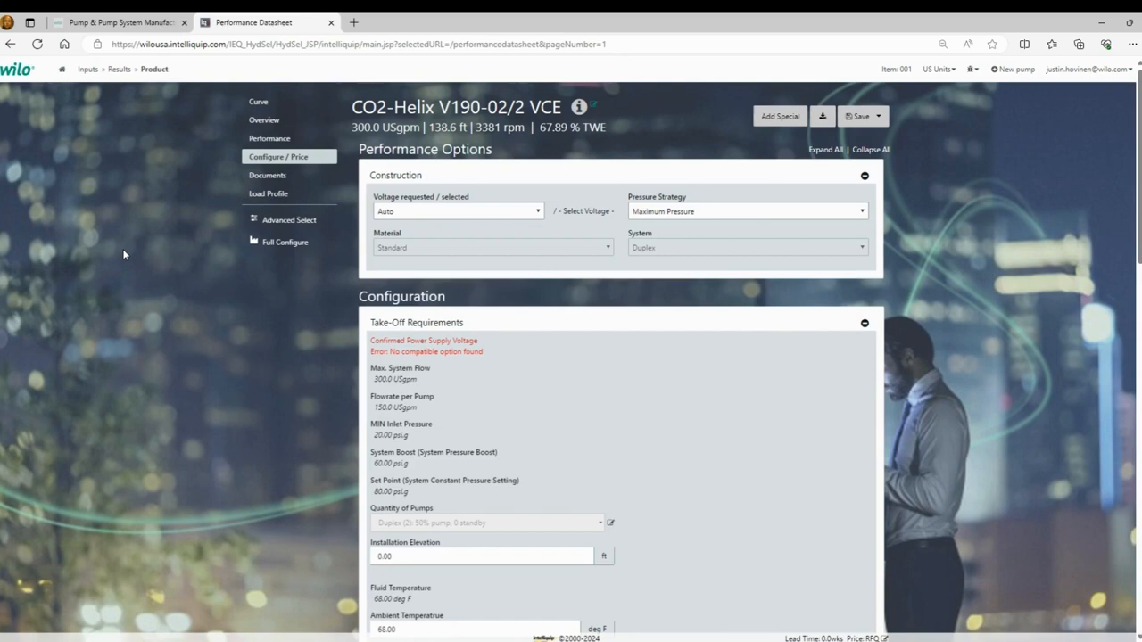
left_click(268, 177)
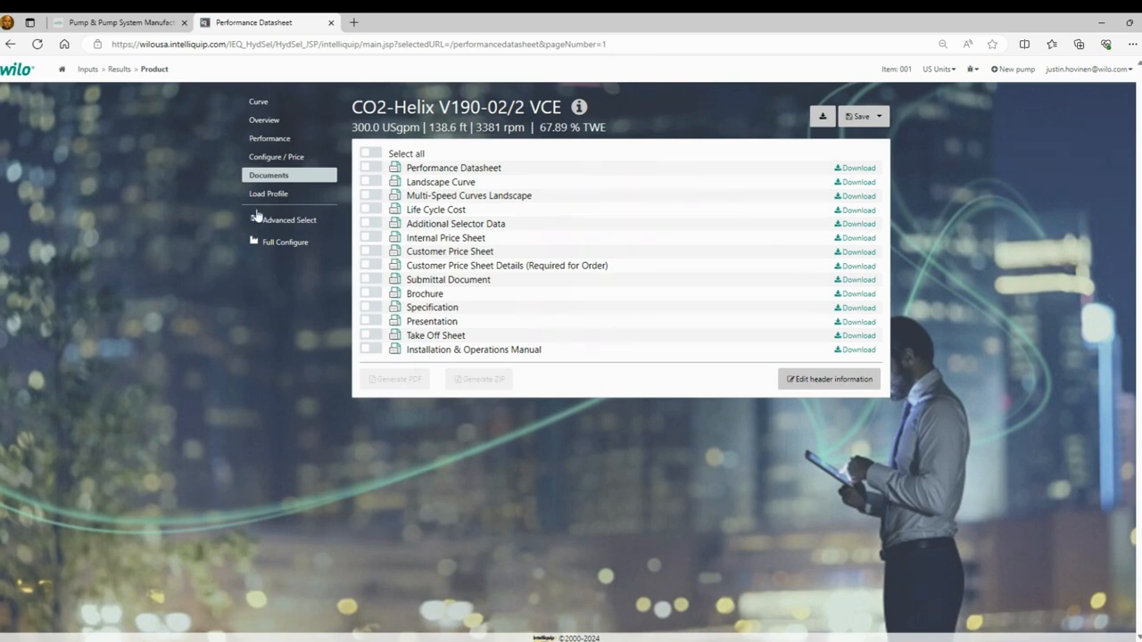
Step: Return to the system's configuration and pricing and examine the requested voltage setting and the take-off requirements down to installation elevation
left_click(263, 160)
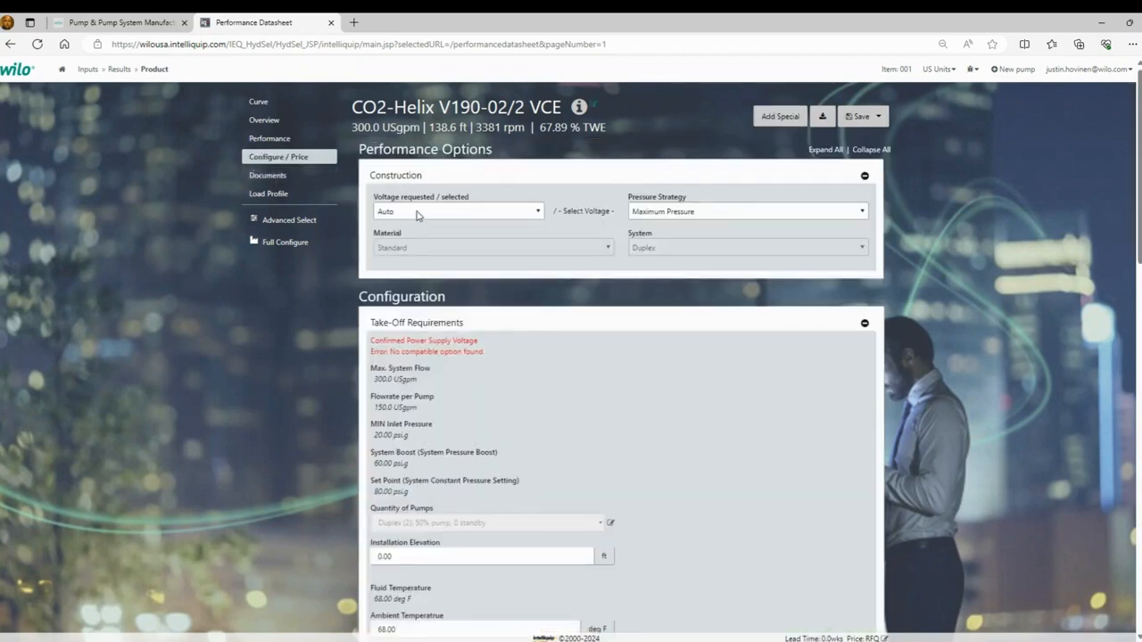
left_click(416, 215)
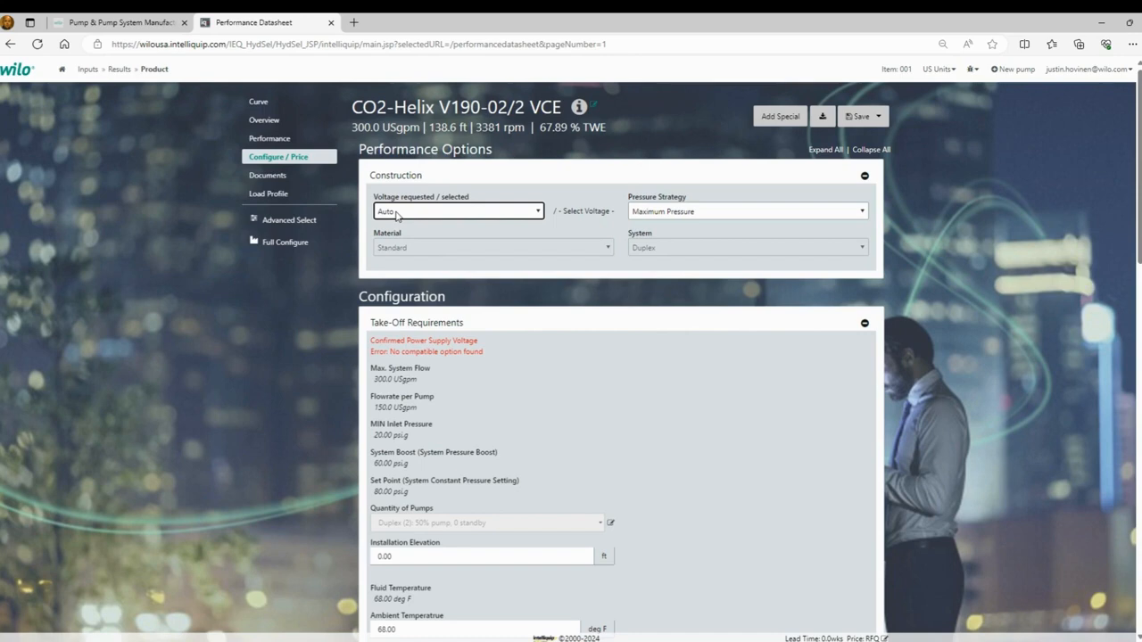
left_click(595, 182)
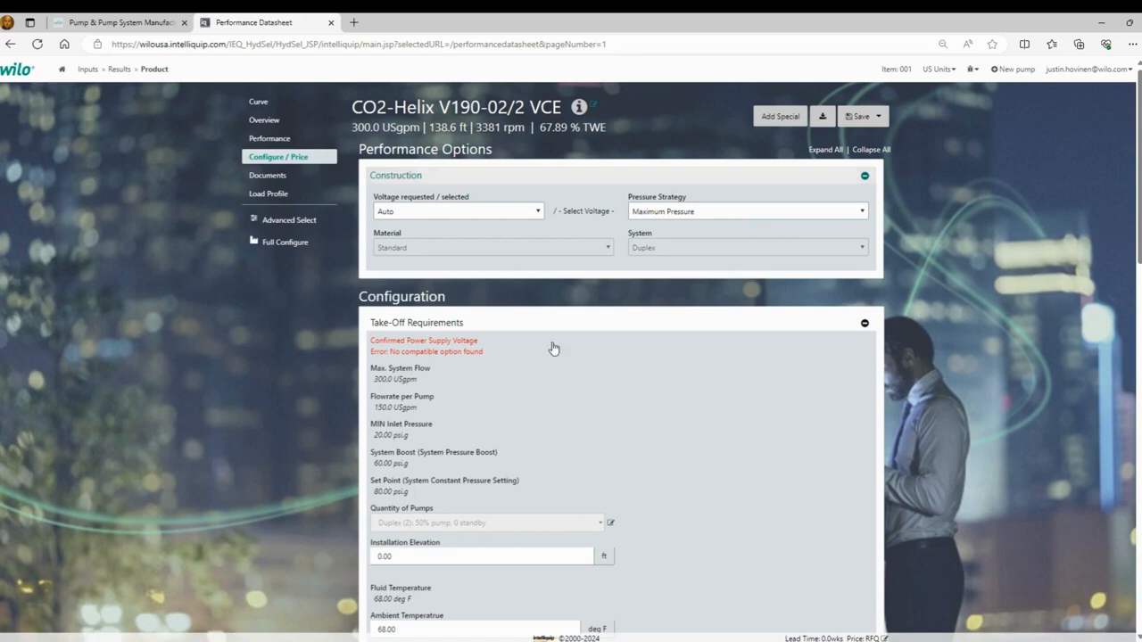
scroll(581, 387, "down", 2)
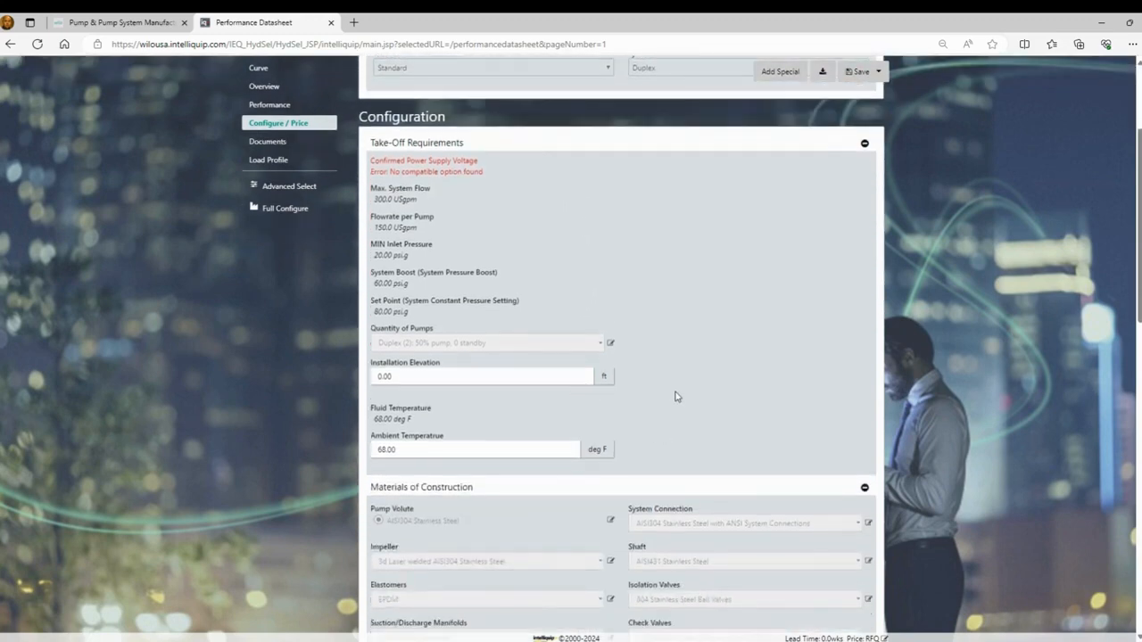
left_click(403, 374)
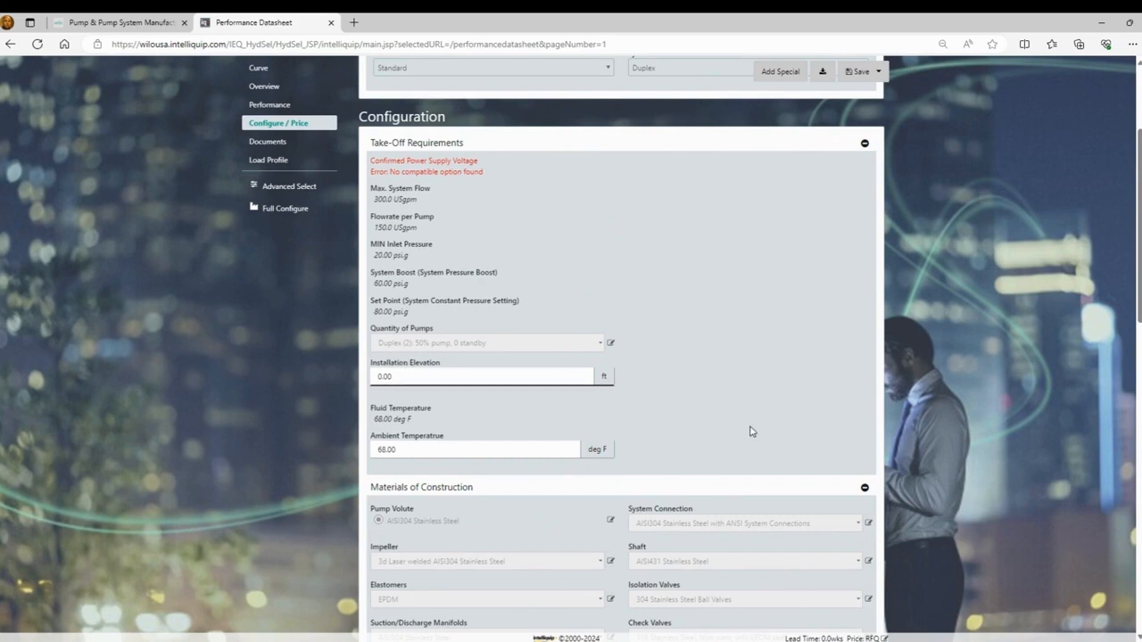
Step: Examine the remaining take-off requirements, including ambient temperature, and the materials of construction
scroll(754, 431, "down", 1)
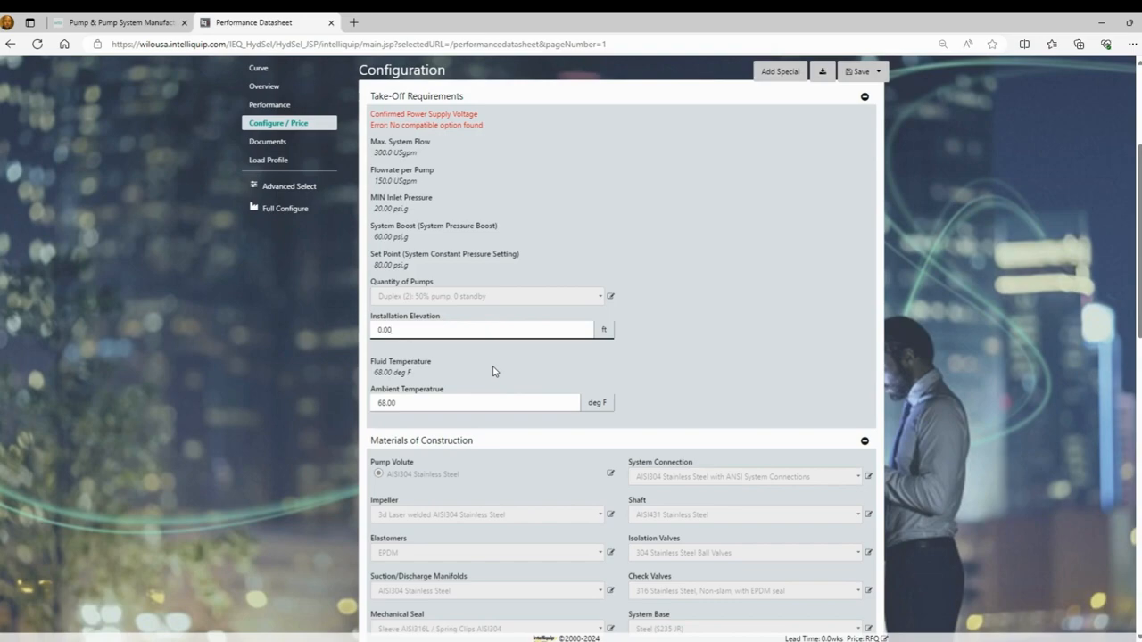
scroll(494, 375, "down", 4)
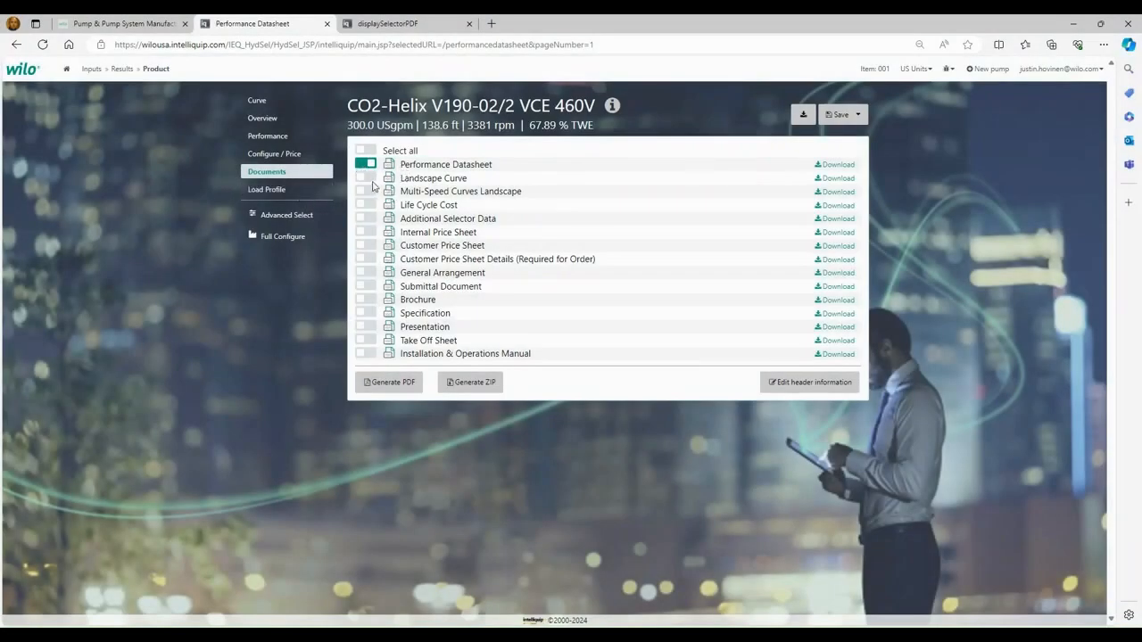
Step: View the generated Performance Datasheet and examine the rated speed, liquid data, motor rating and system curves
left_click(386, 24)
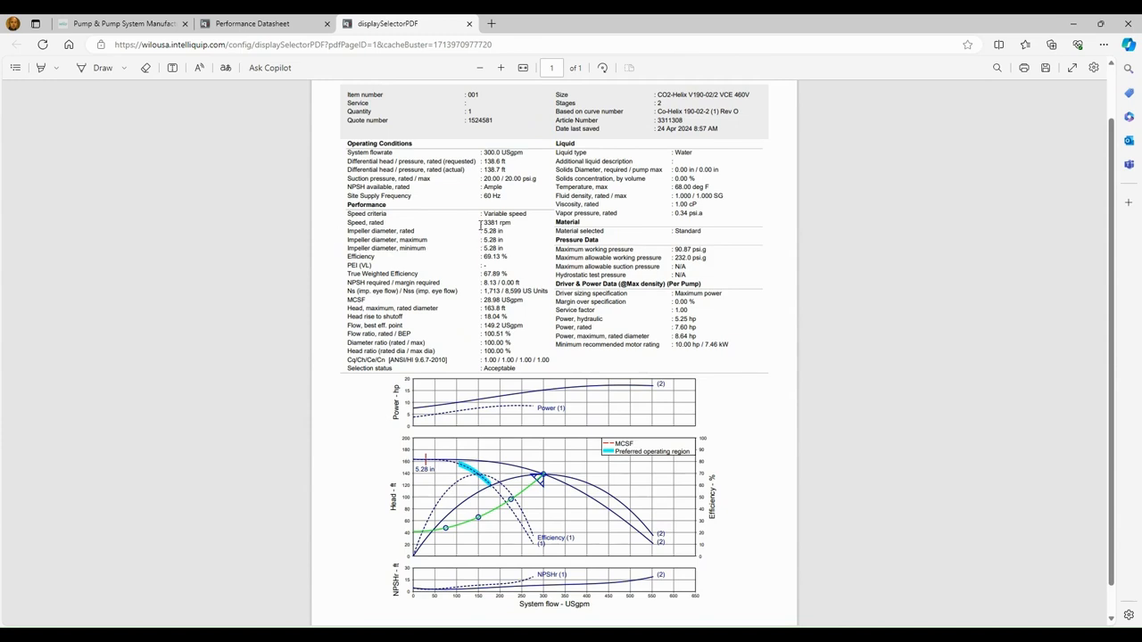
left_click_drag(482, 222, 513, 223)
left_click_drag(556, 142, 606, 160)
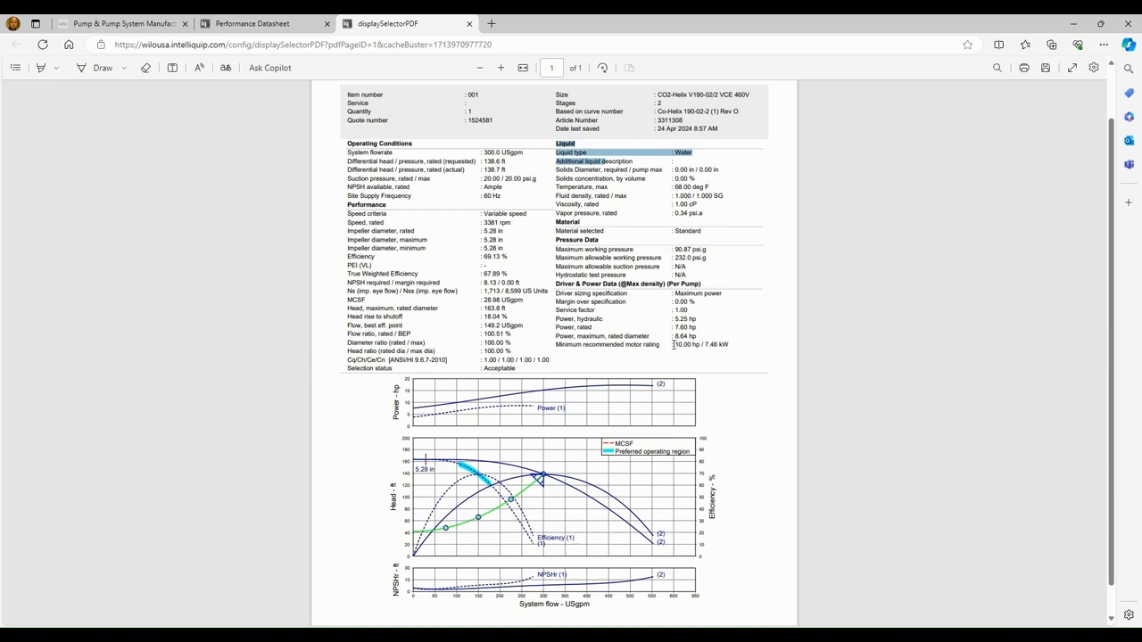
scroll(719, 359, "down", 1)
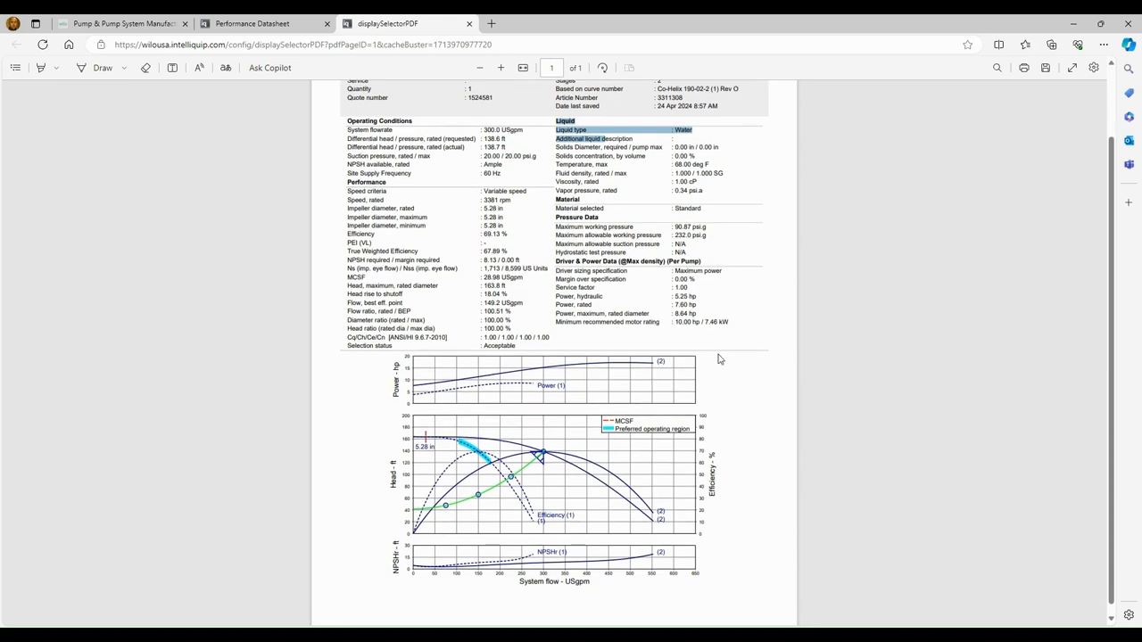
scroll(720, 358, "down", 1)
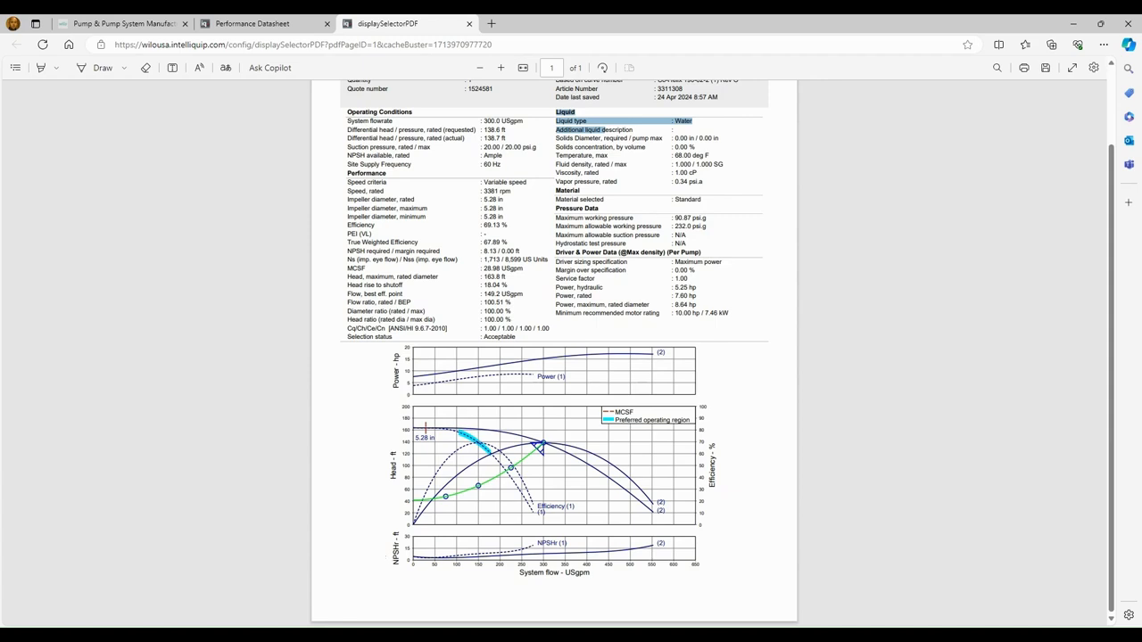
Step: Return to the document list, select the Multi-Speed Curves Landscape document and view it
left_click(253, 24)
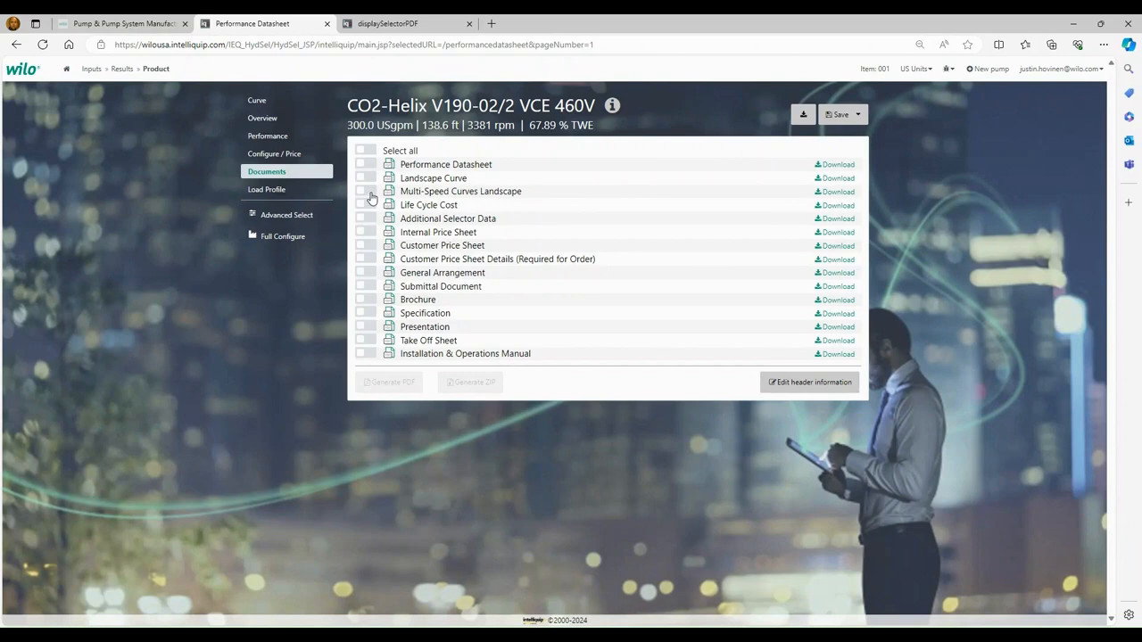
left_click(370, 194)
left_click(398, 30)
Step: Go through the Internal Price Sheet, Customer Price Sheet and Customer Price Sheet Details in the document list
left_click(366, 232)
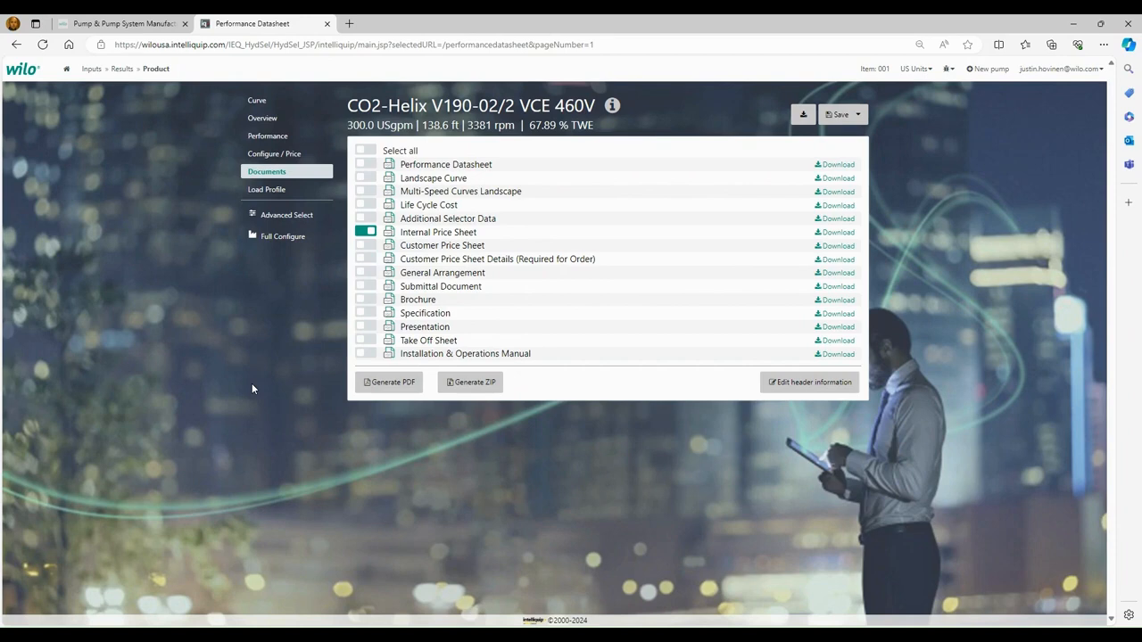
left_click(370, 246)
left_click(370, 259)
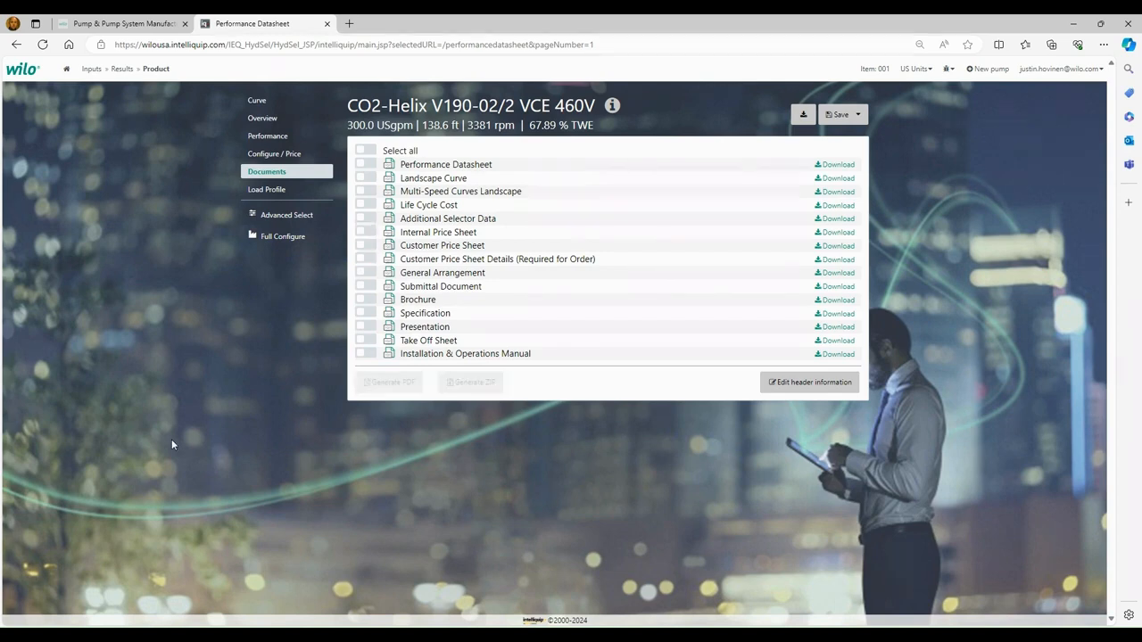
Step: Open the General Arrangement drawing of the booster system, examine its views and dimensions, and close it
left_click(389, 275)
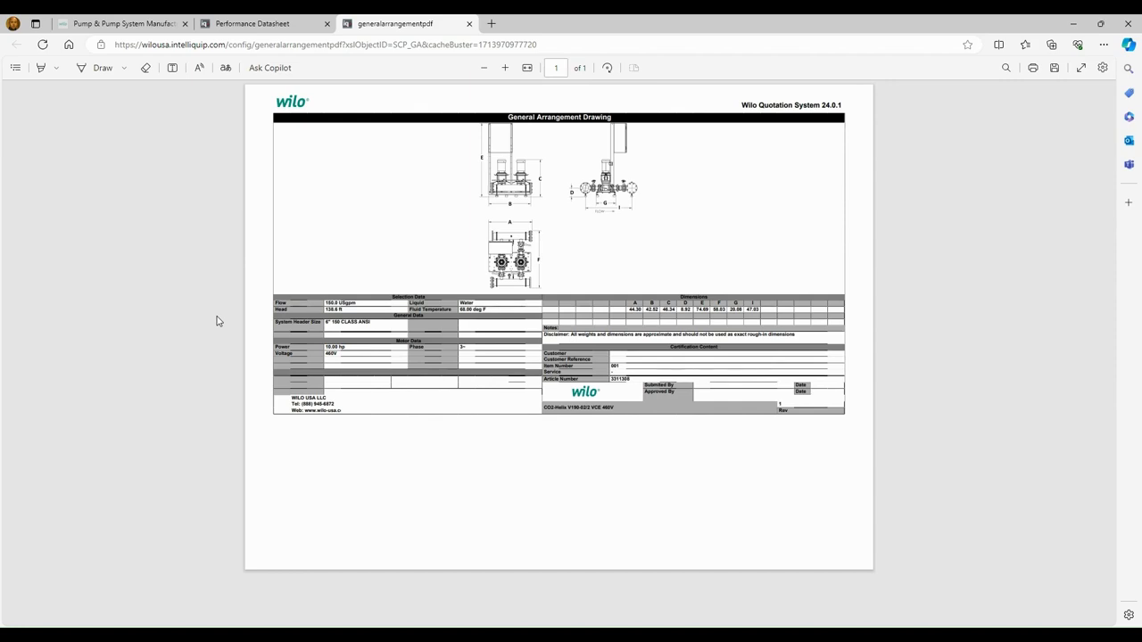
left_click(469, 24)
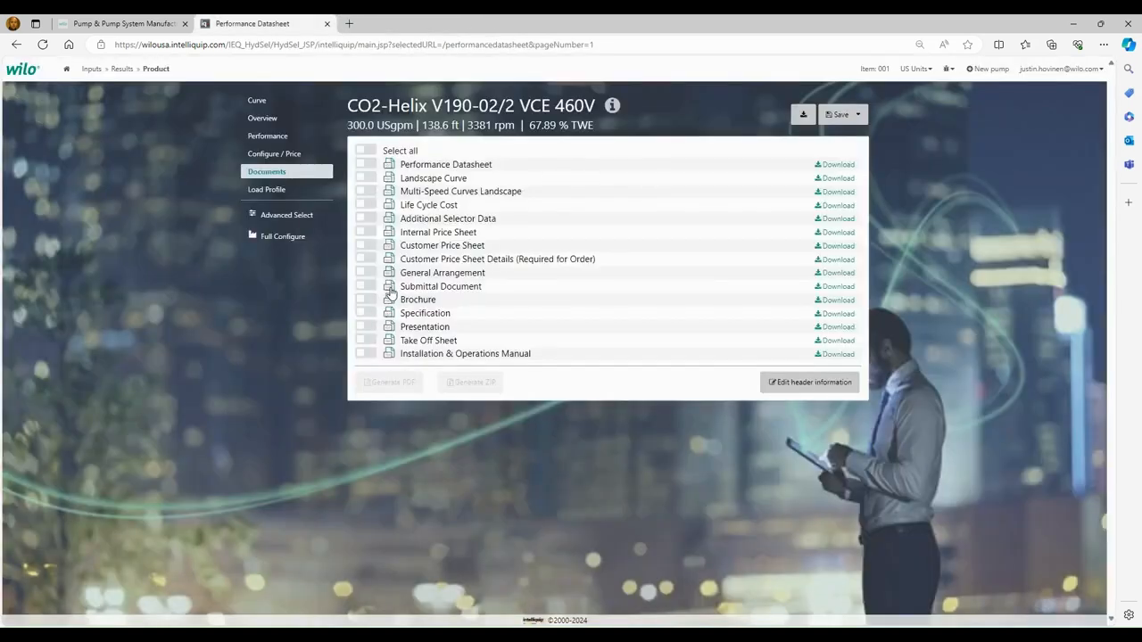
Step: Generate a PDF of the Submittal Document and examine its curves, technical data, dimensional drawings and weights
left_click(366, 286)
left_click(379, 382)
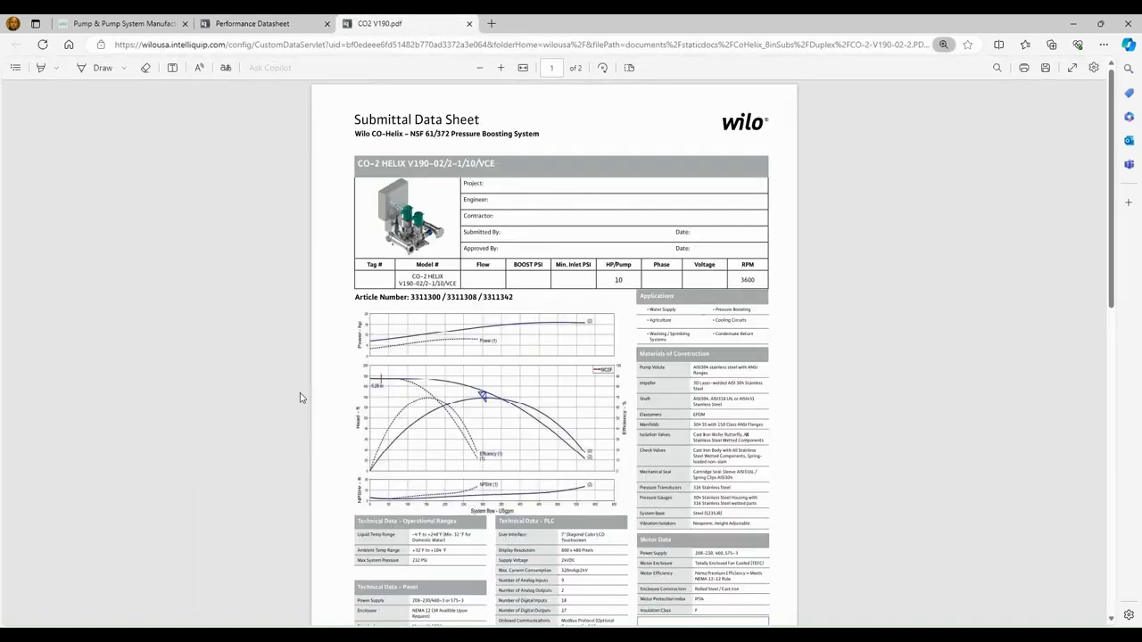
scroll(299, 398, "down", 1)
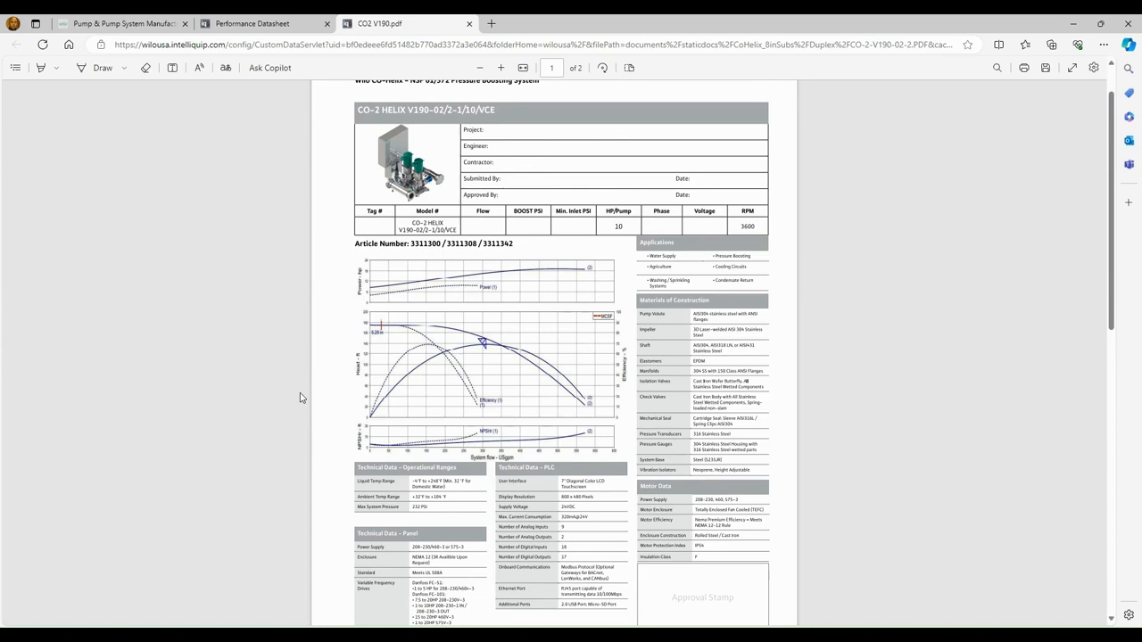
scroll(300, 398, "down", 10)
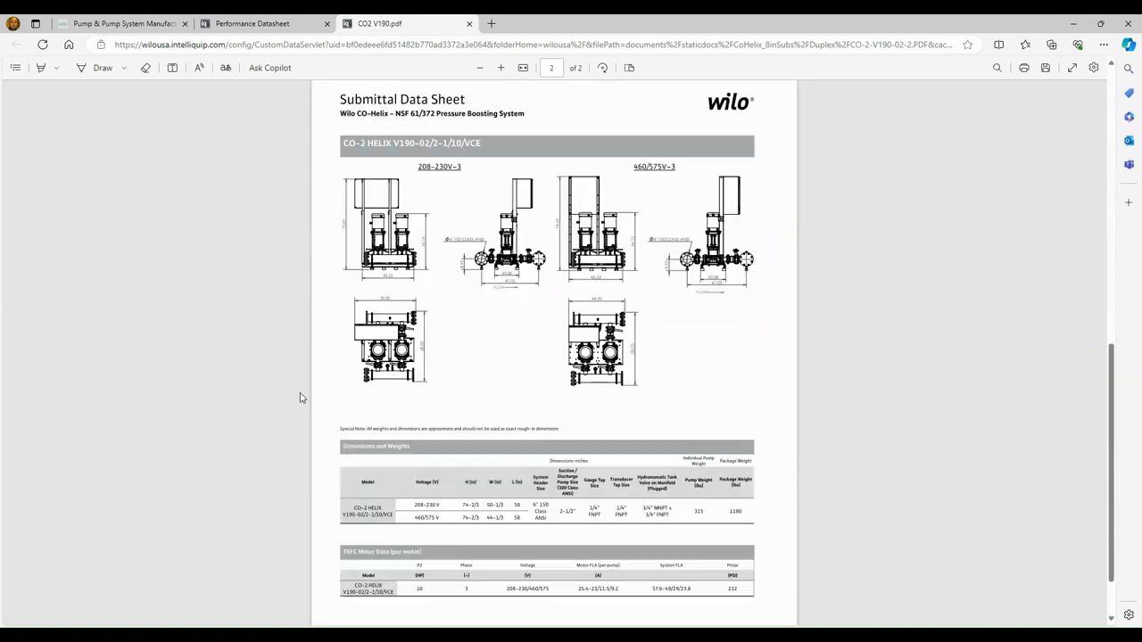
scroll(300, 398, "down", 1)
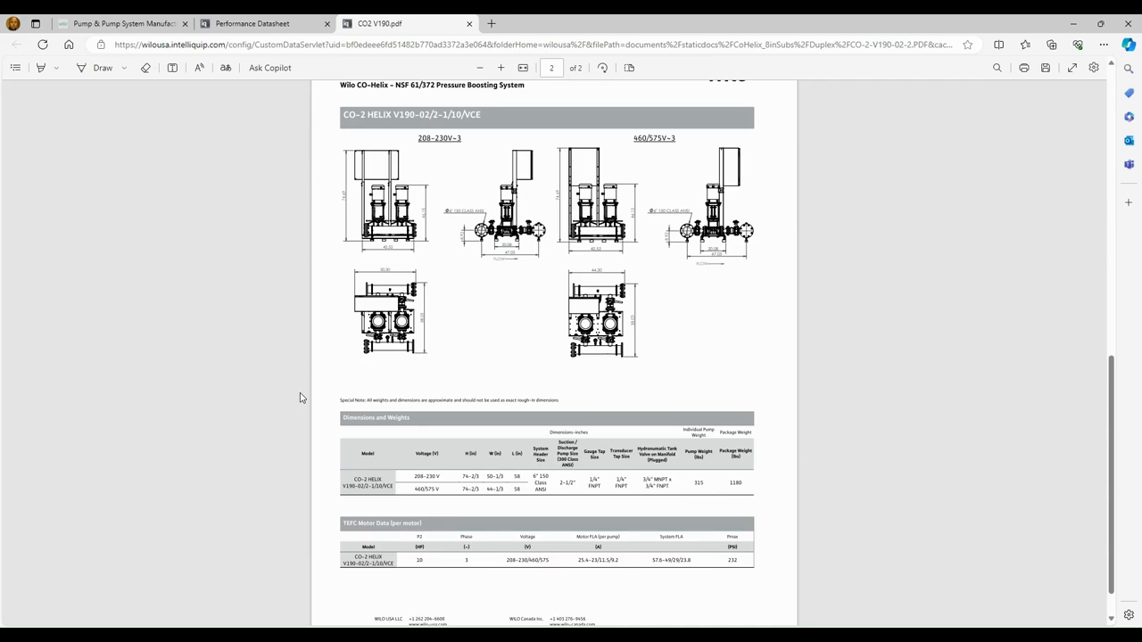
scroll(300, 398, "up", 10)
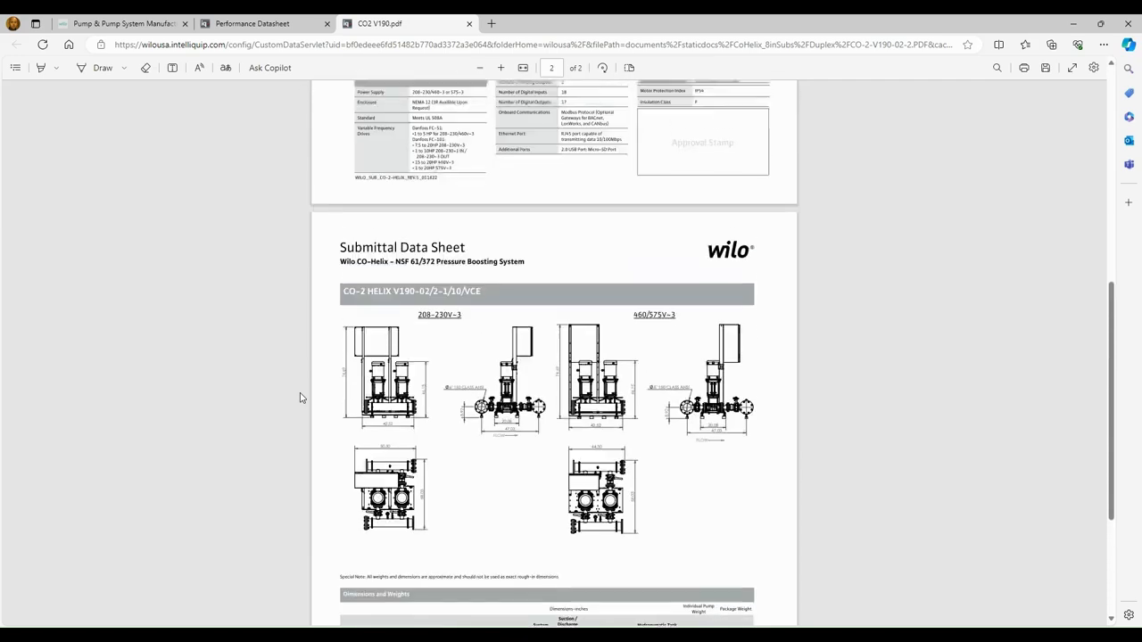
scroll(300, 398, "down", 10)
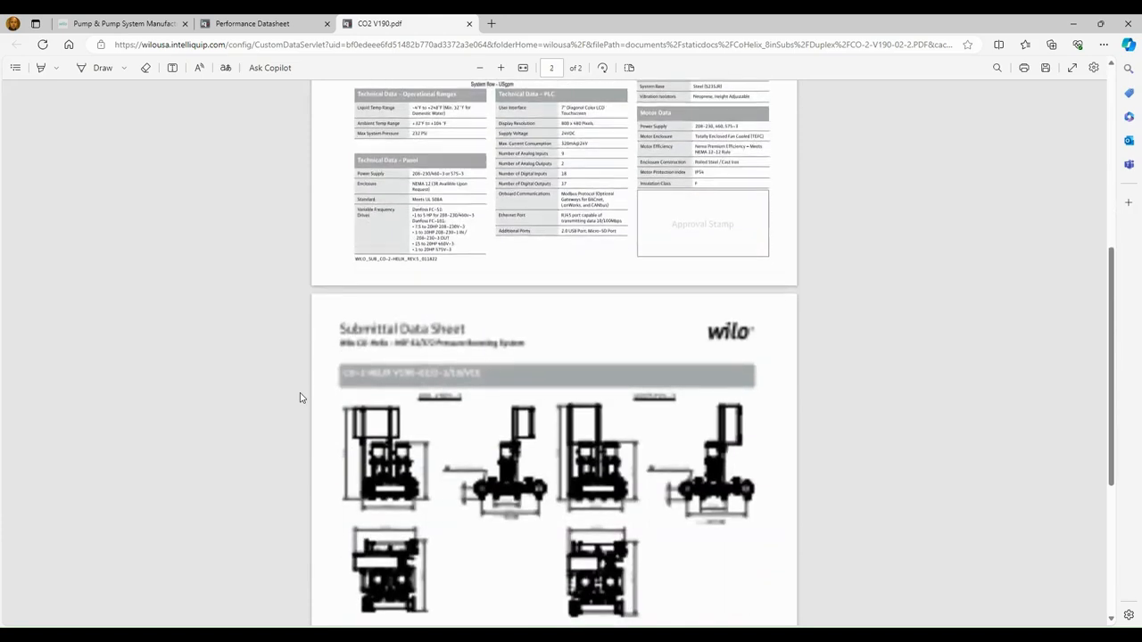
Step: Return to the document list, deselect the Submittal Document and toggle the Brochure selection on and off
left_click(254, 21)
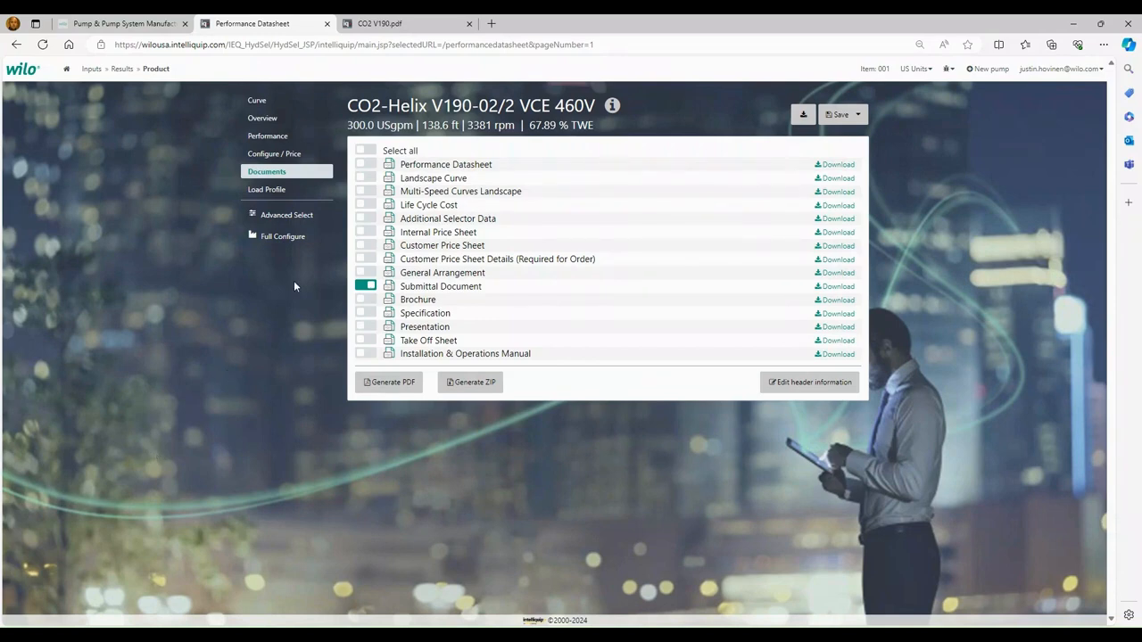
left_click(365, 286)
left_click(364, 300)
left_click(360, 301)
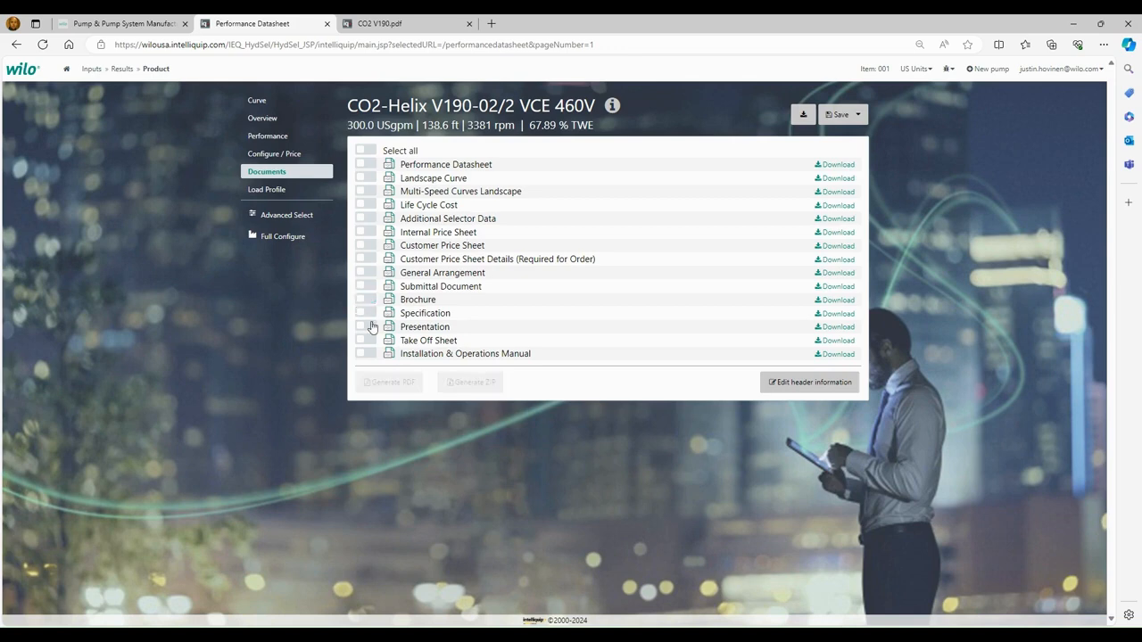
Step: Open the Specification document and read through its general, pump, motor, control panel, controller, manifold and valve sections
left_click(370, 314)
left_click(387, 315)
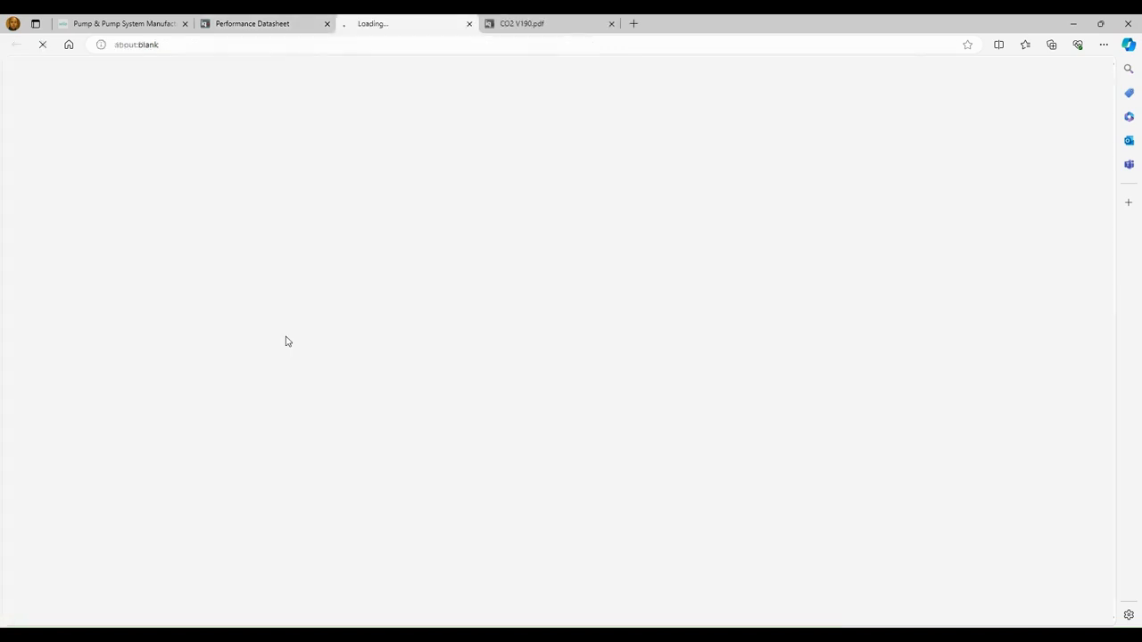
scroll(506, 381, "down", 5)
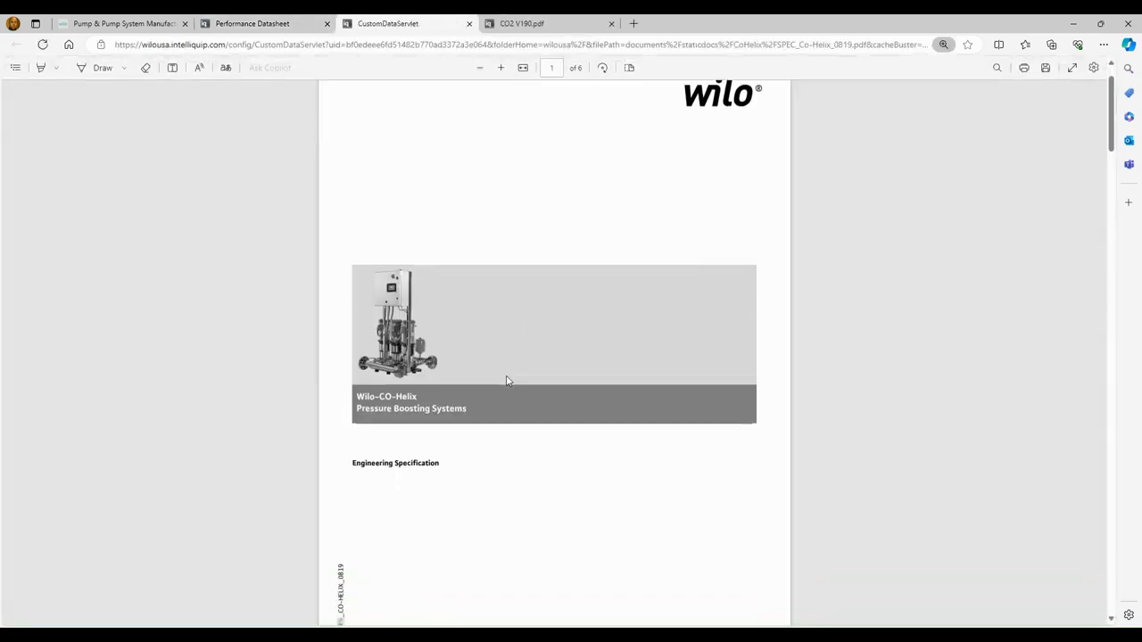
scroll(506, 381, "down", 10)
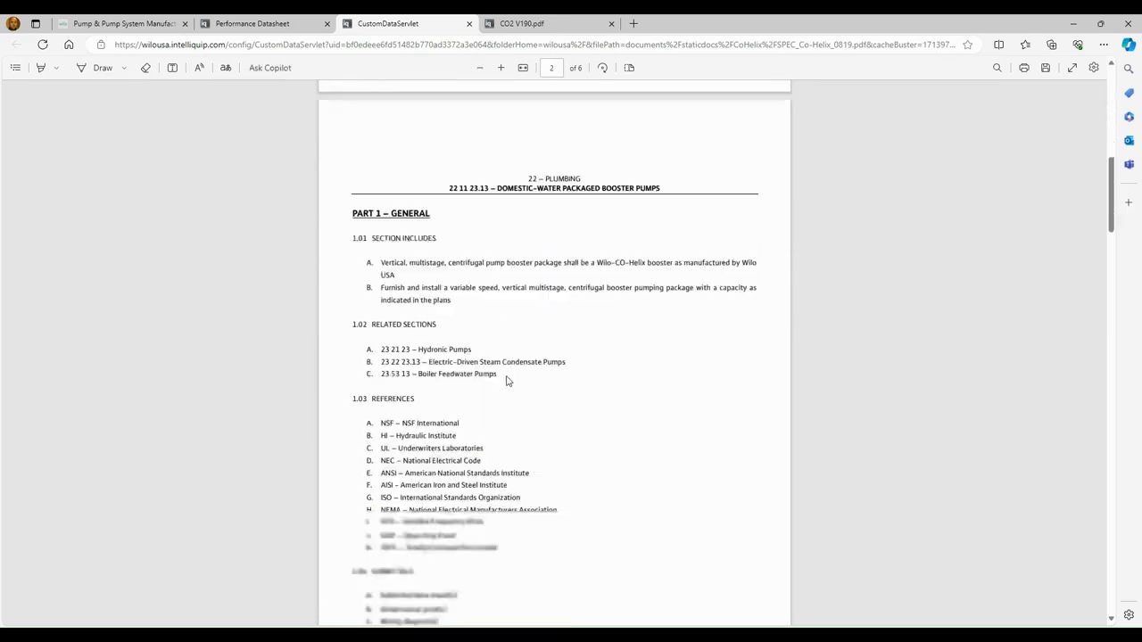
scroll(506, 381, "down", 5)
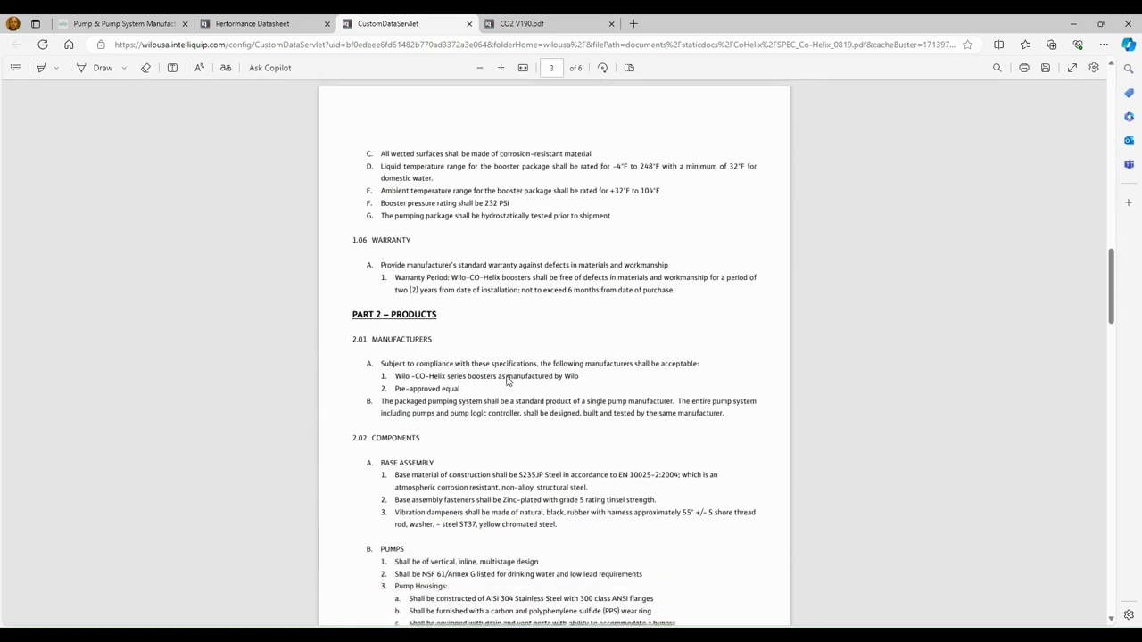
scroll(506, 381, "down", 5)
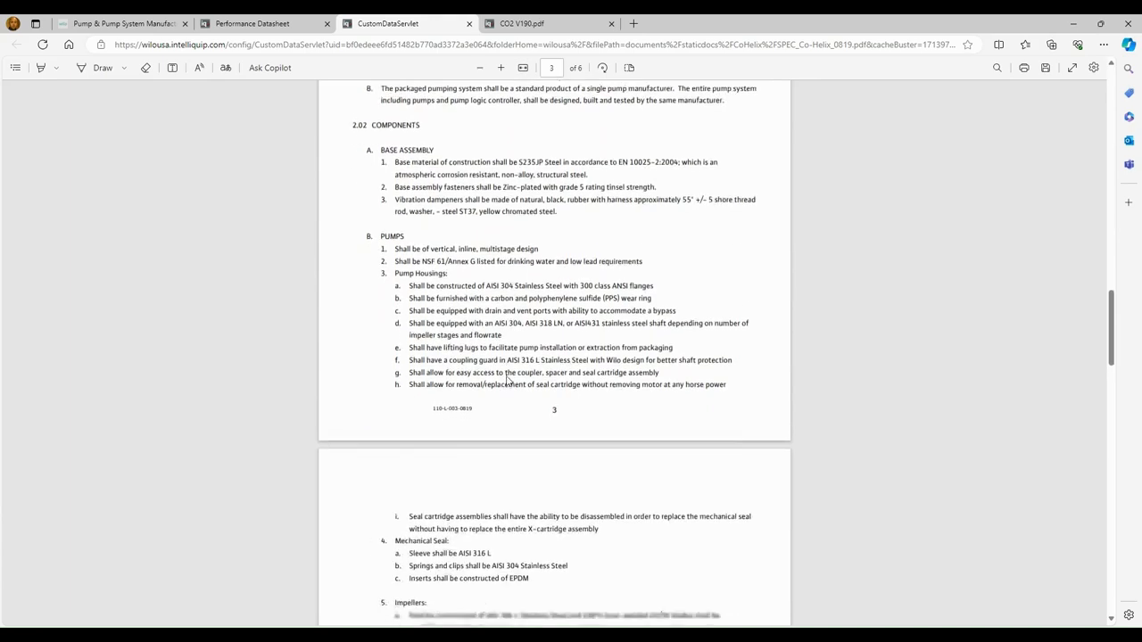
scroll(506, 381, "down", 2)
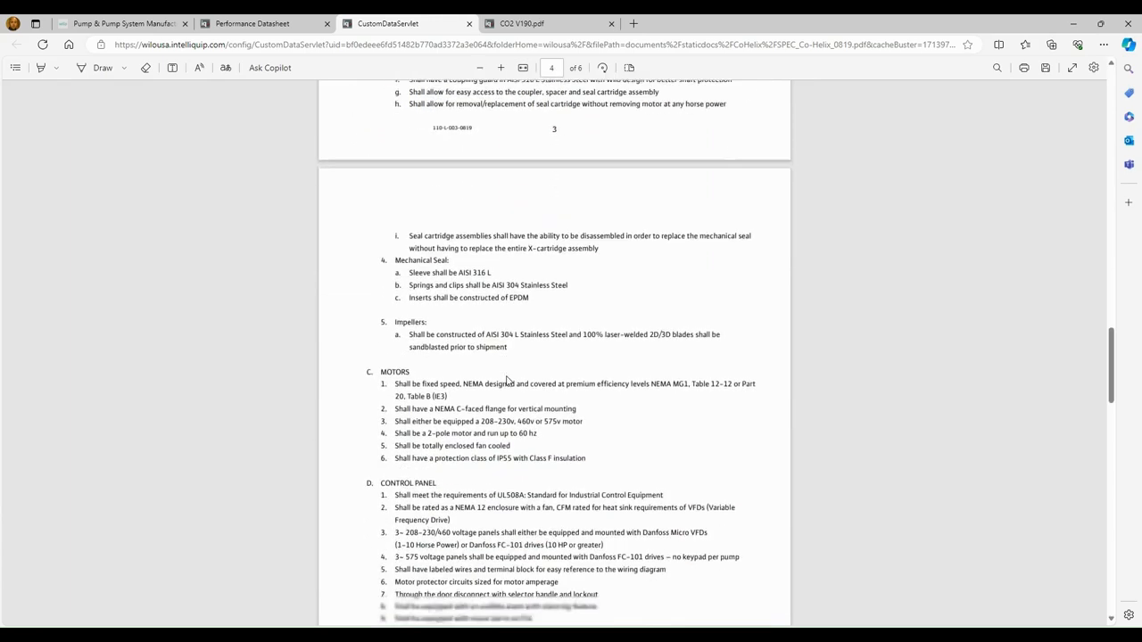
scroll(506, 381, "down", 8)
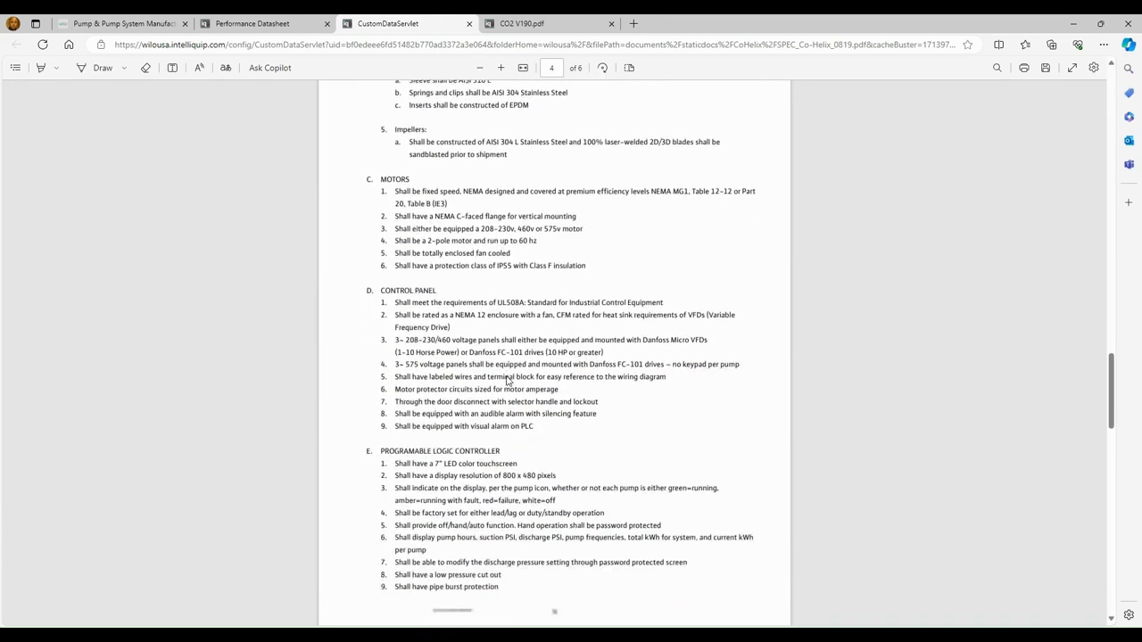
scroll(506, 381, "down", 10)
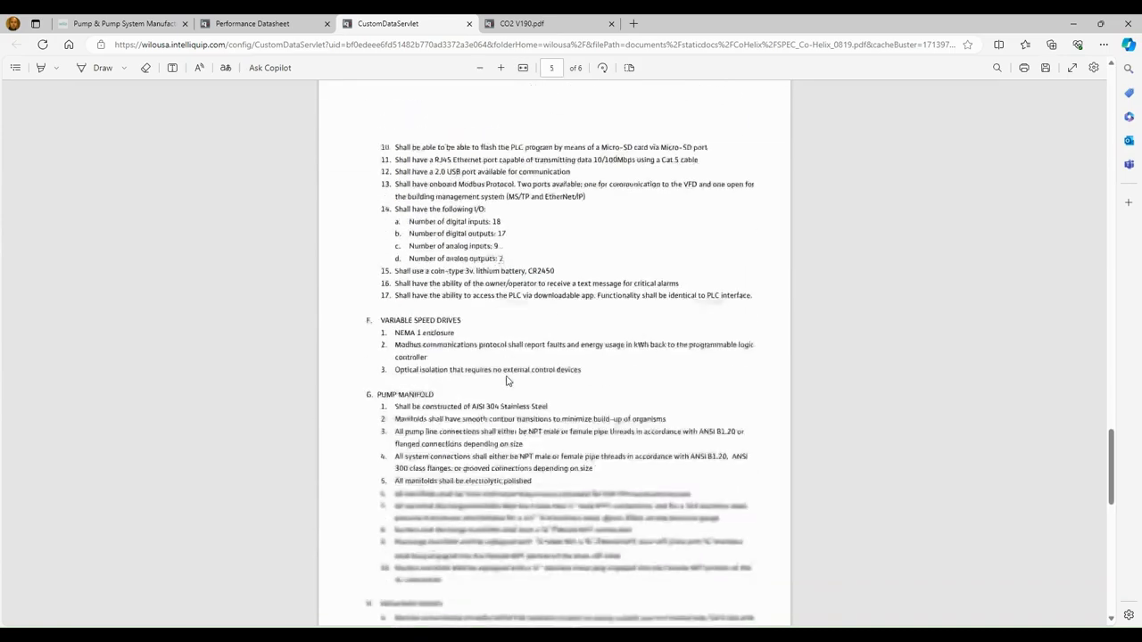
scroll(505, 381, "down", 2)
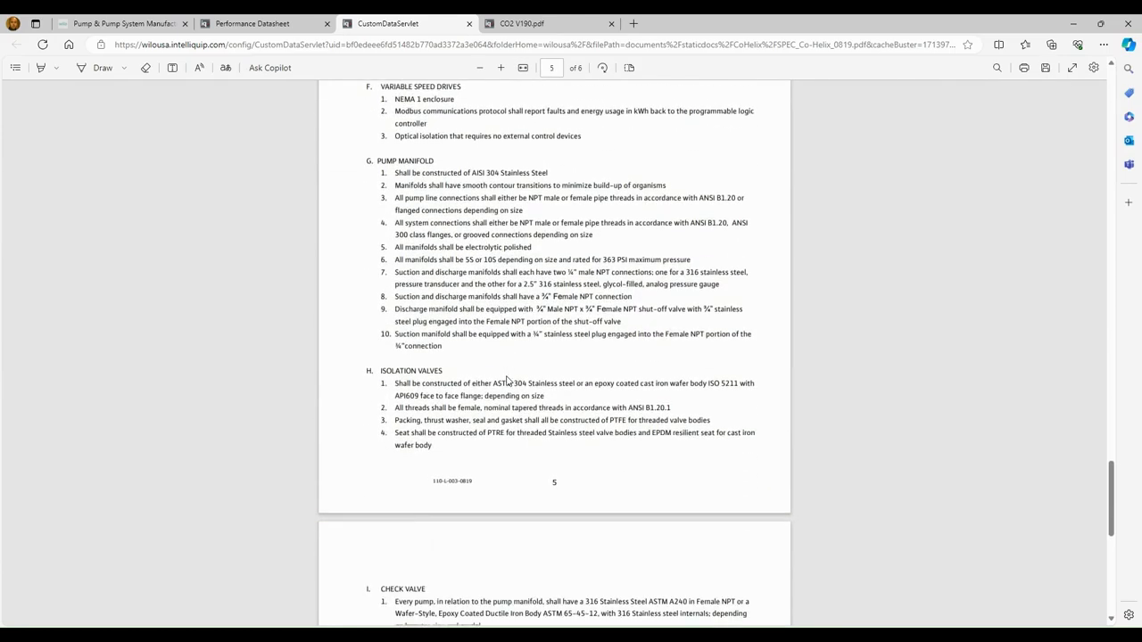
scroll(506, 381, "down", 8)
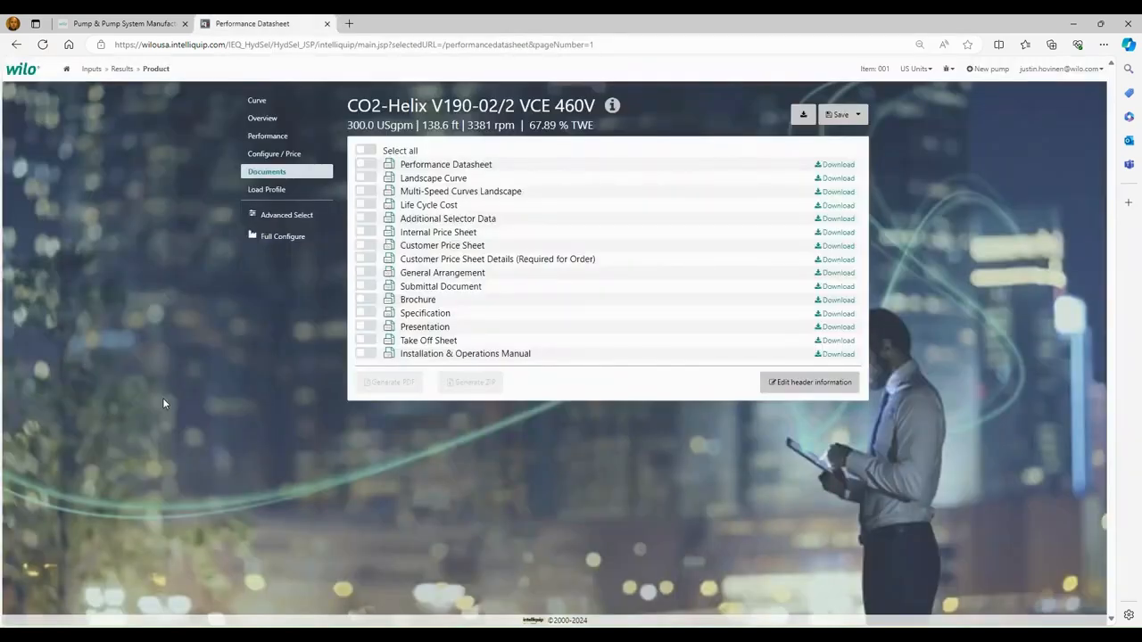
Step: Open the Take Off Sheet and examine its fillable product data, including the Model and Power Supply fields
left_click(385, 340)
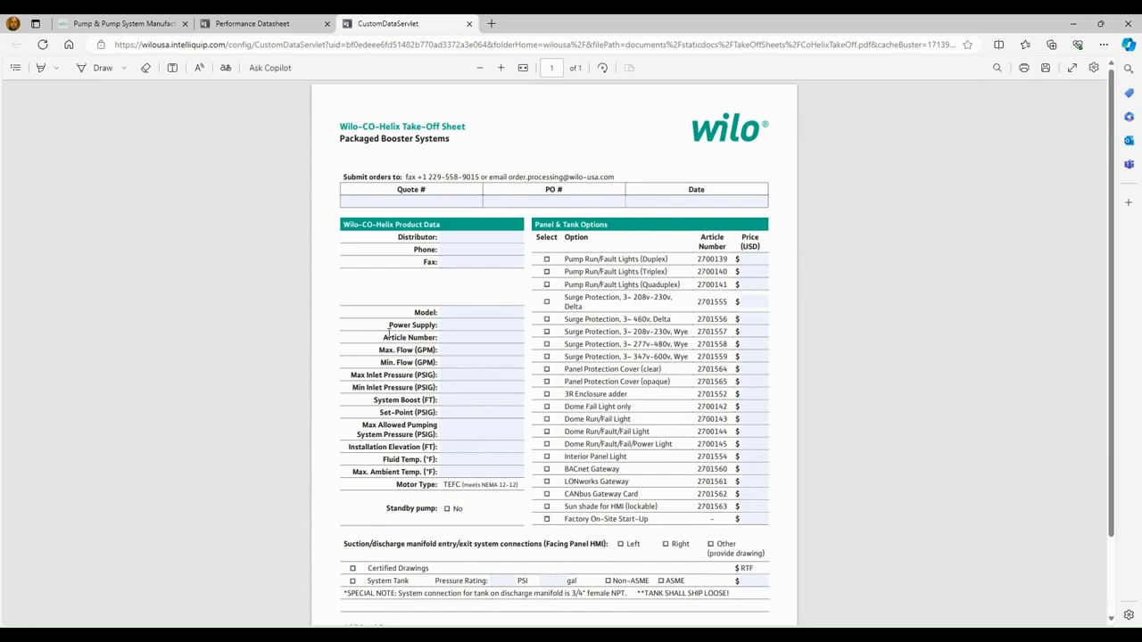
left_click(443, 313)
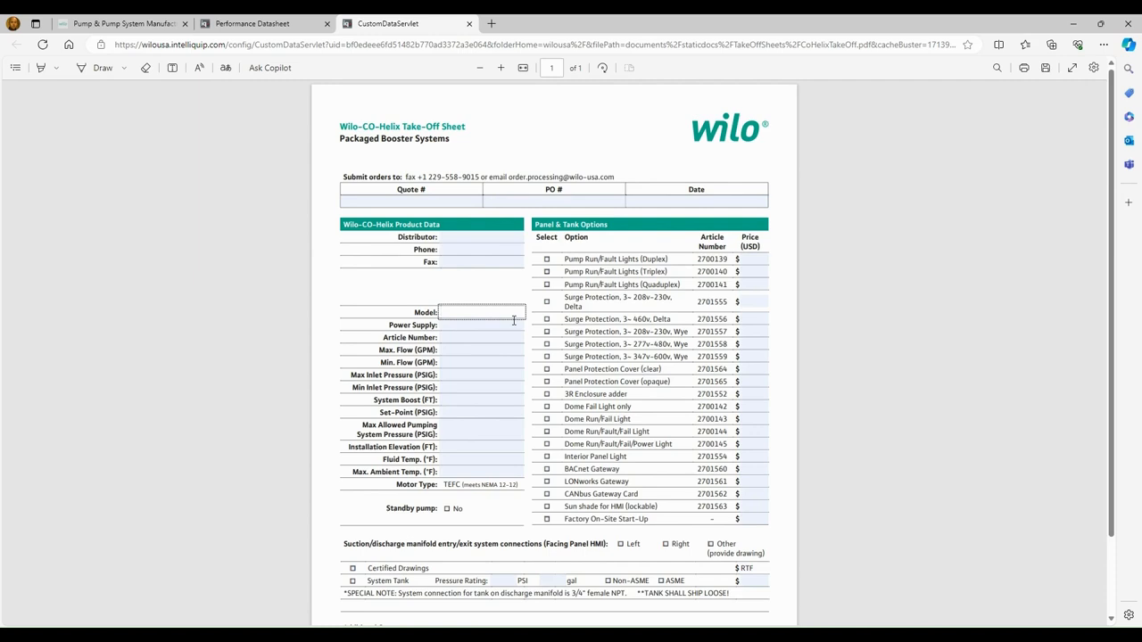
left_click(455, 325)
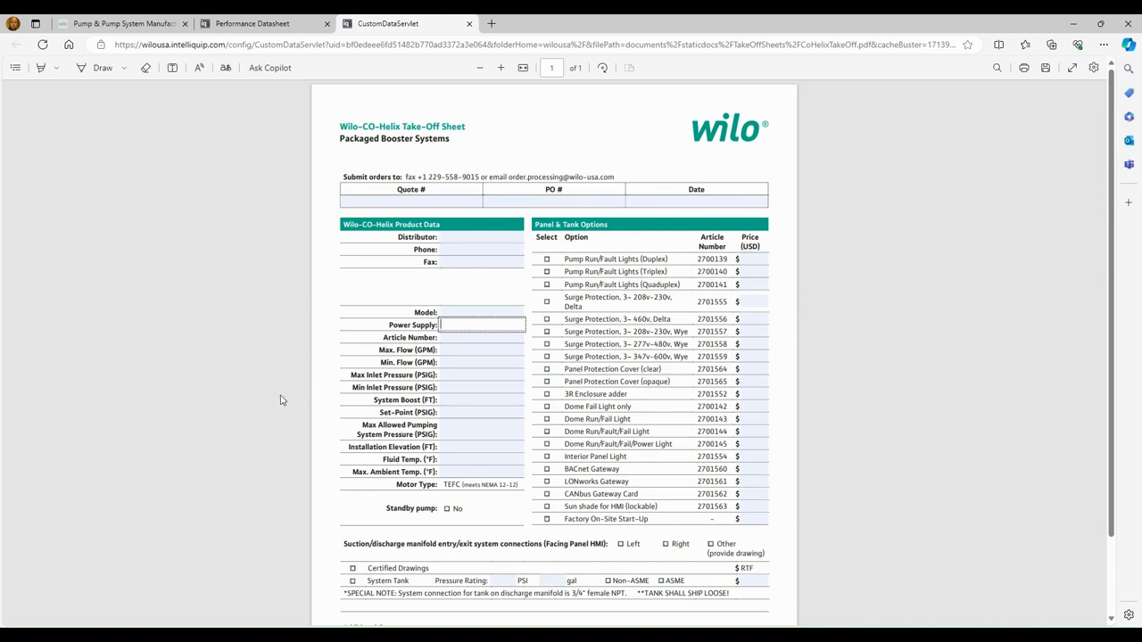
Step: Open the Installation & Operations Manual from the document list and examine its type key, component figures and tank removal instructions
key("ctrl+shift+Tab")
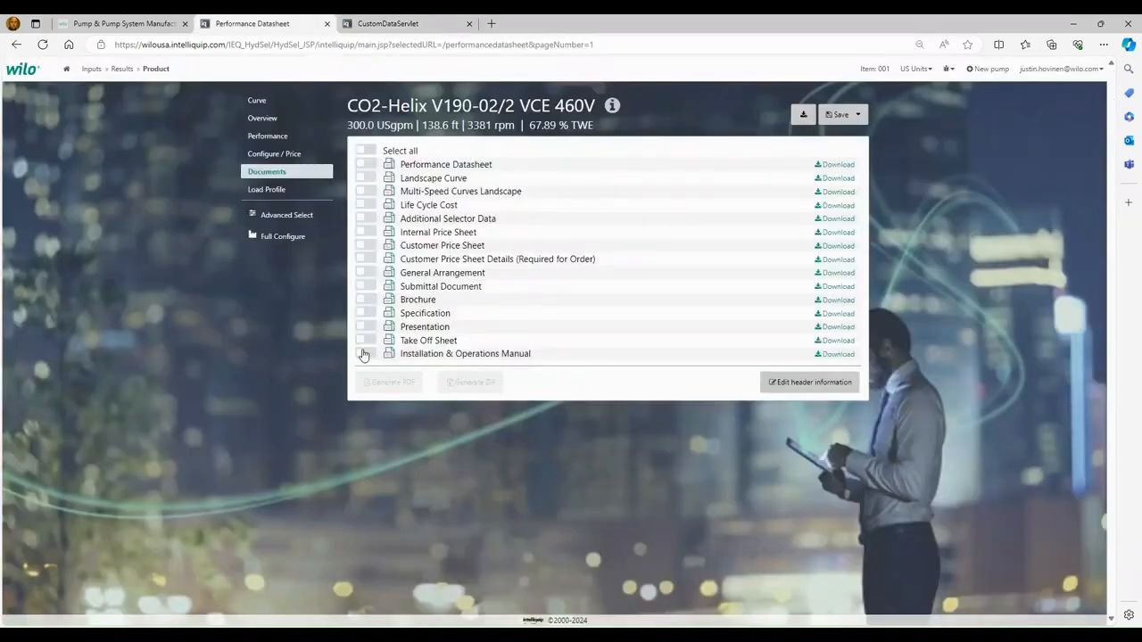
left_click(364, 354)
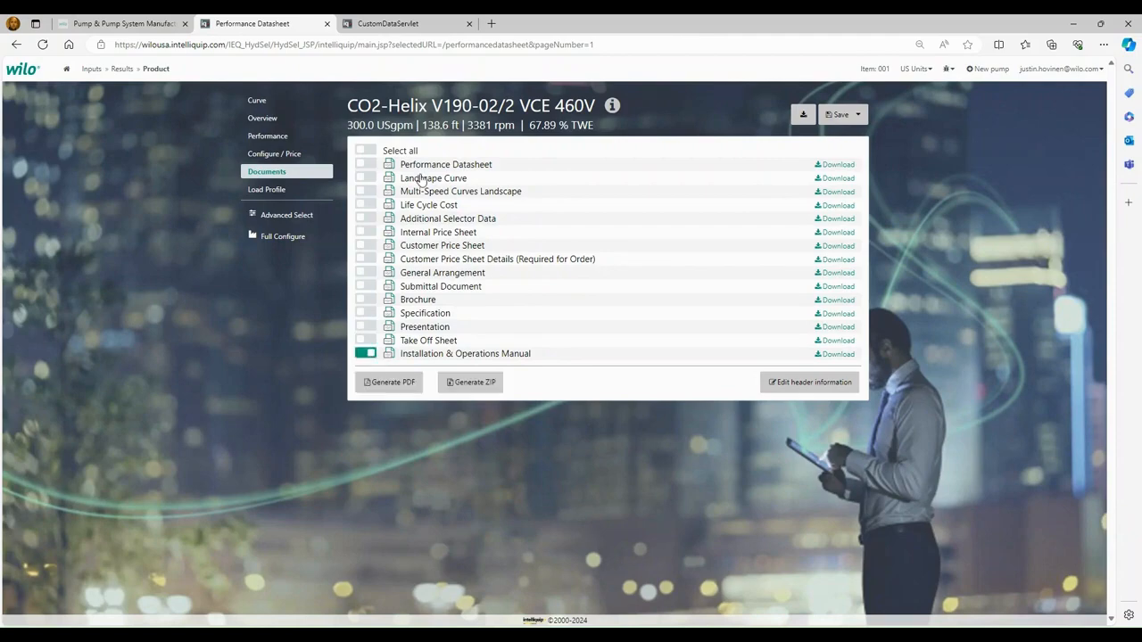
left_click(393, 25)
scroll(361, 263, "down", 5)
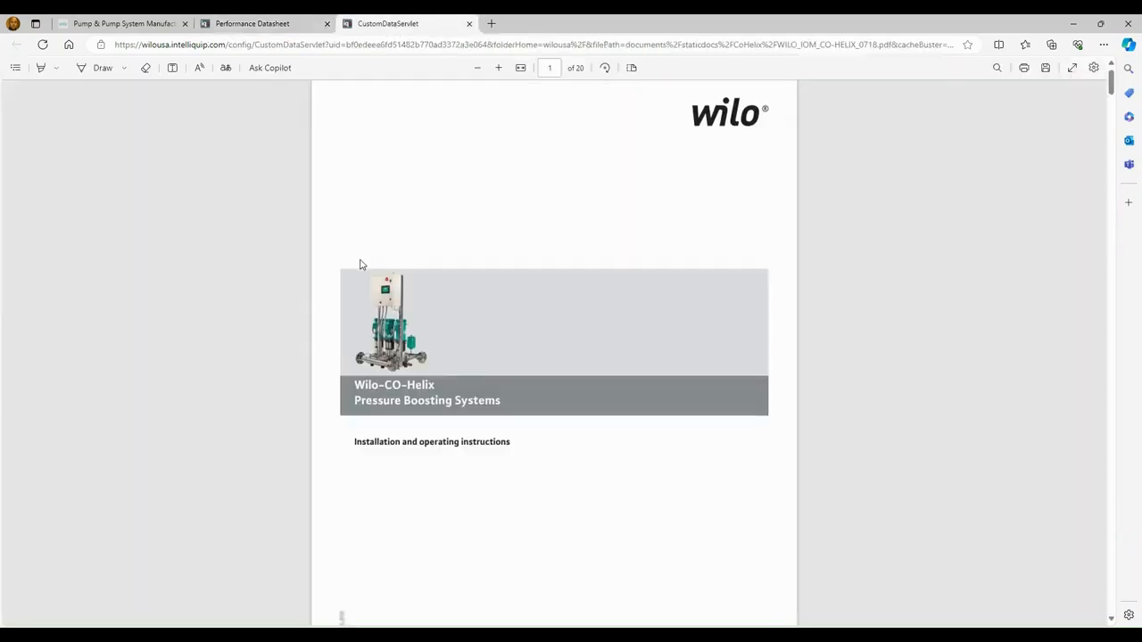
scroll(360, 263, "down", 8)
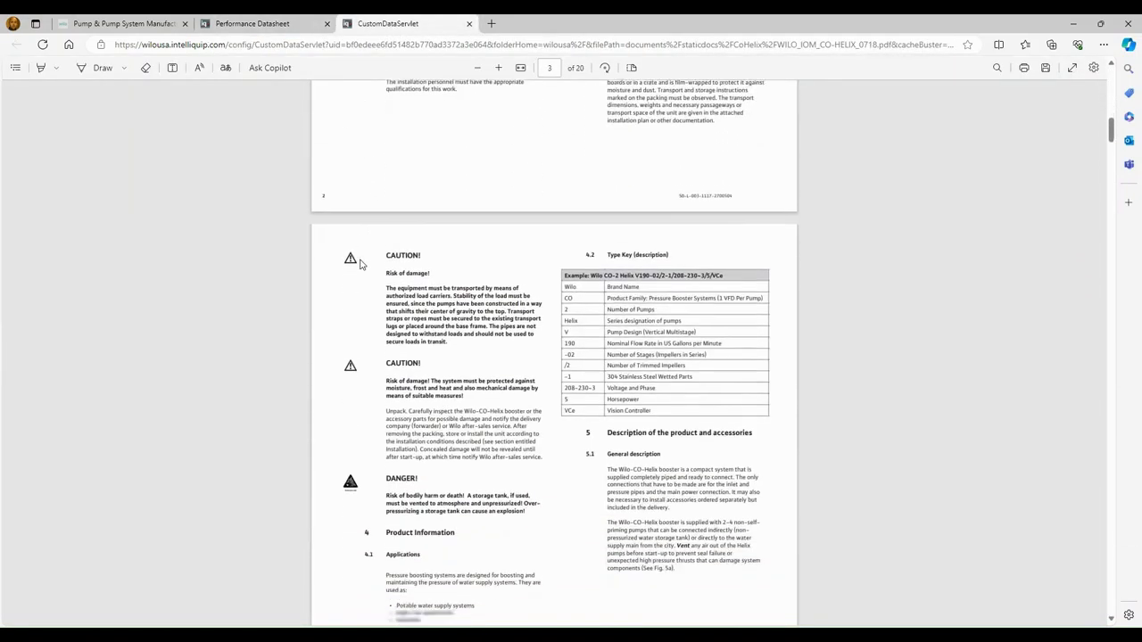
scroll(360, 264, "down", 10)
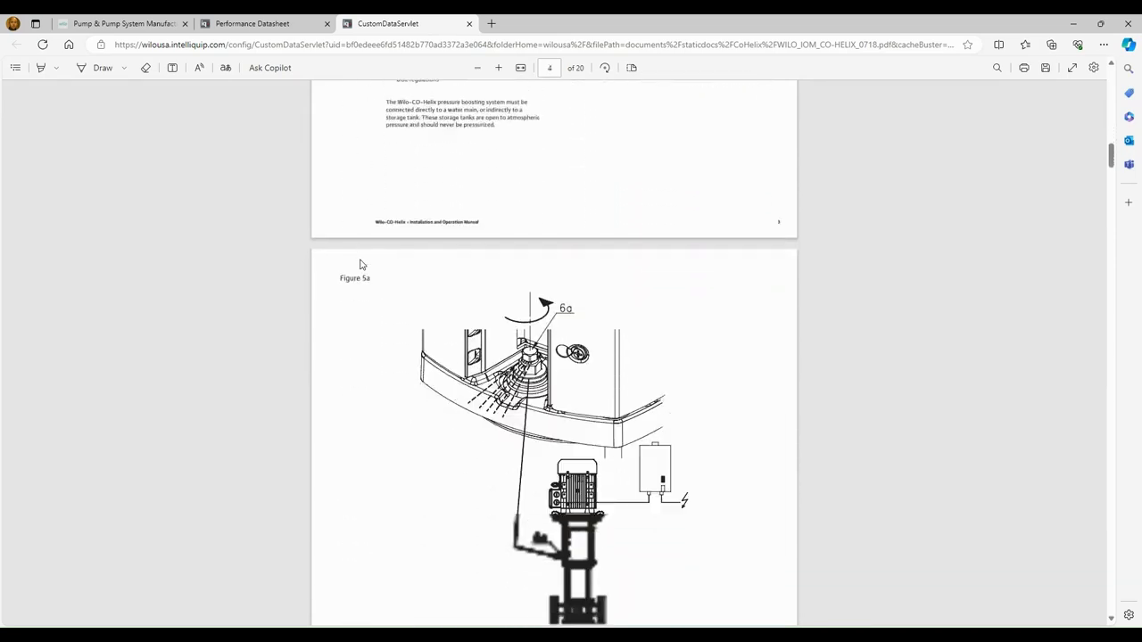
scroll(360, 264, "down", 8)
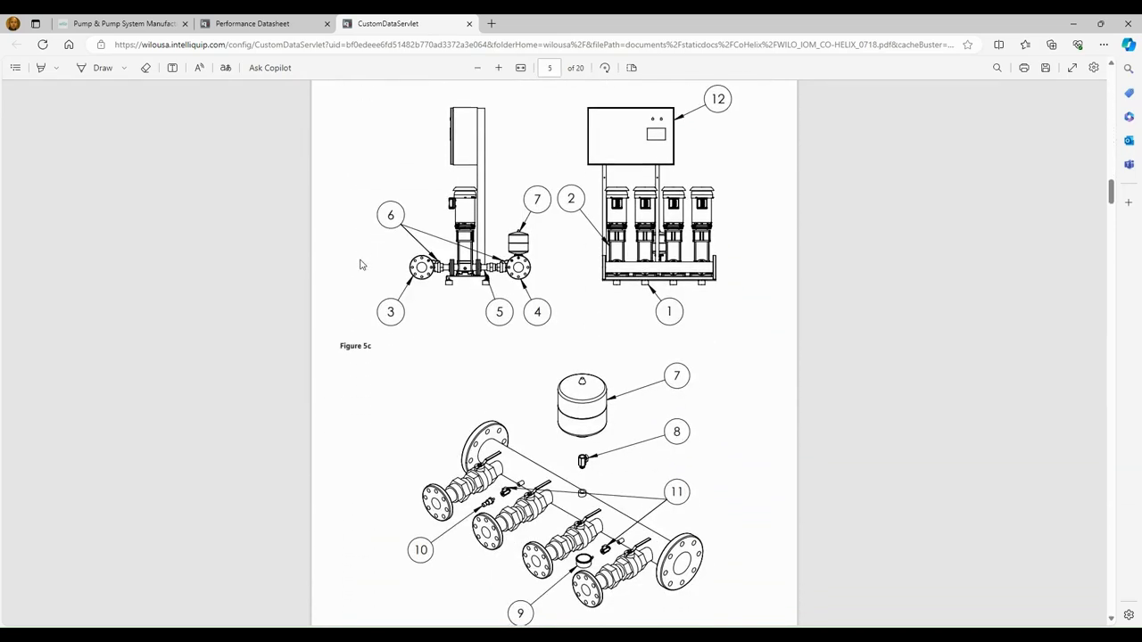
scroll(360, 265, "down", 7)
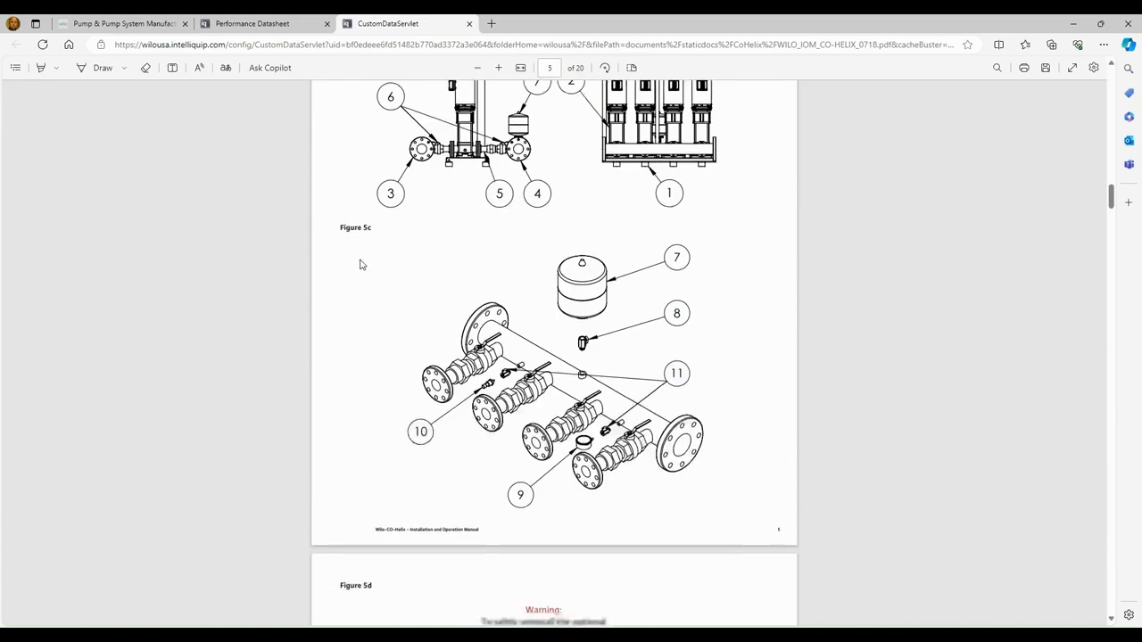
scroll(360, 265, "down", 2)
scroll(360, 265, "up", 2)
scroll(361, 264, "down", 5)
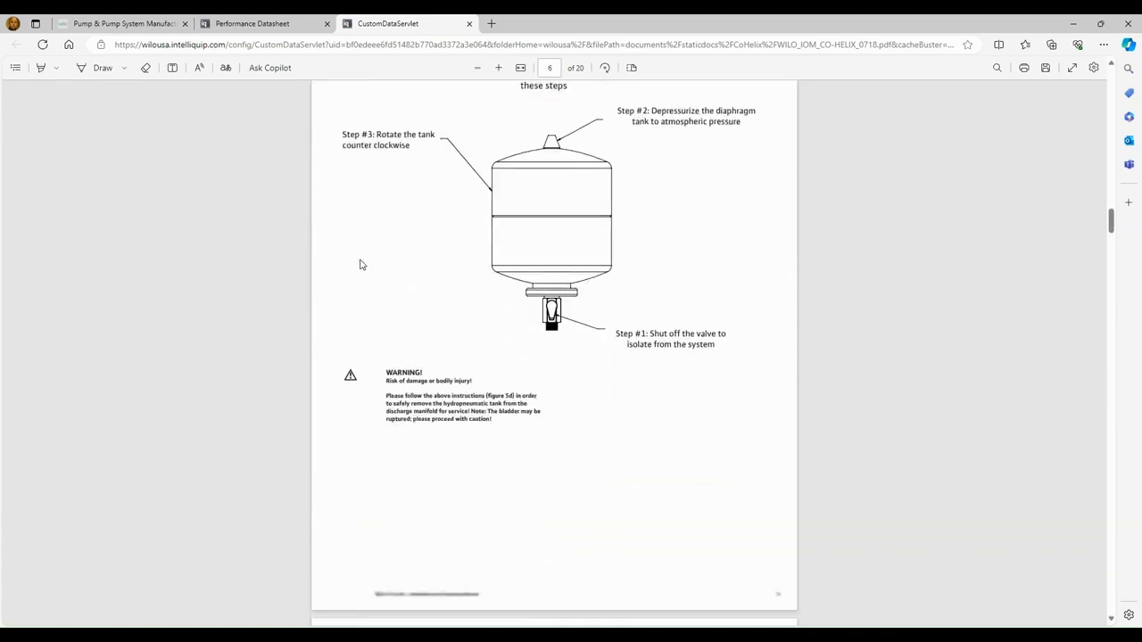
Step: Read through the manual's system function, installation, electrical wiring, PLC screen and fault remedy sections
scroll(360, 264, "down", 6)
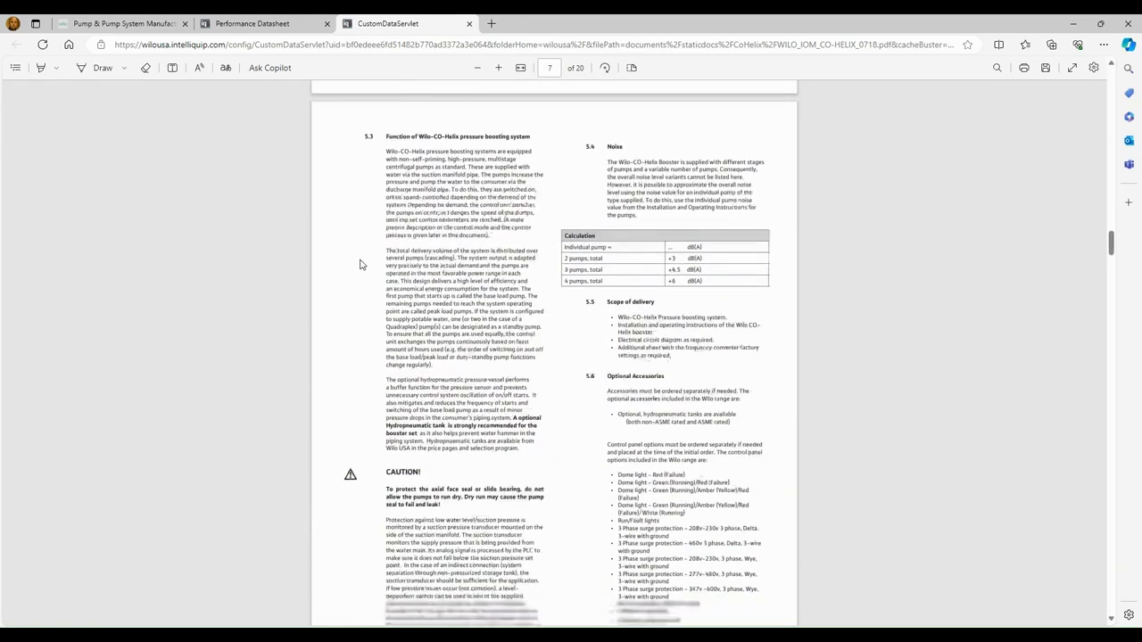
scroll(360, 264, "down", 10)
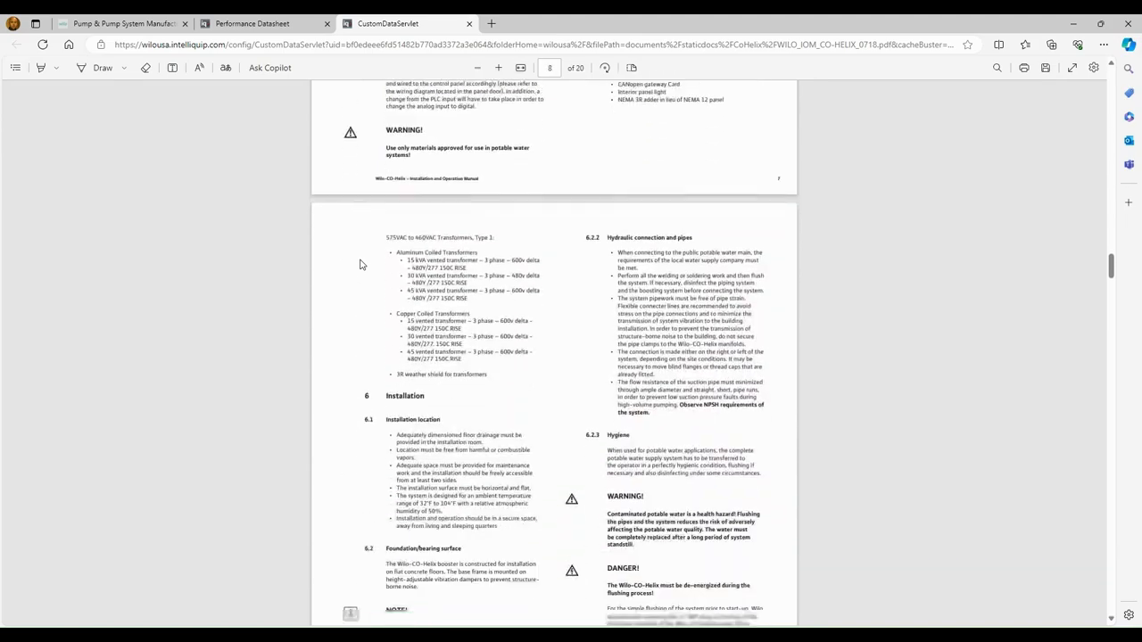
scroll(360, 264, "down", 12)
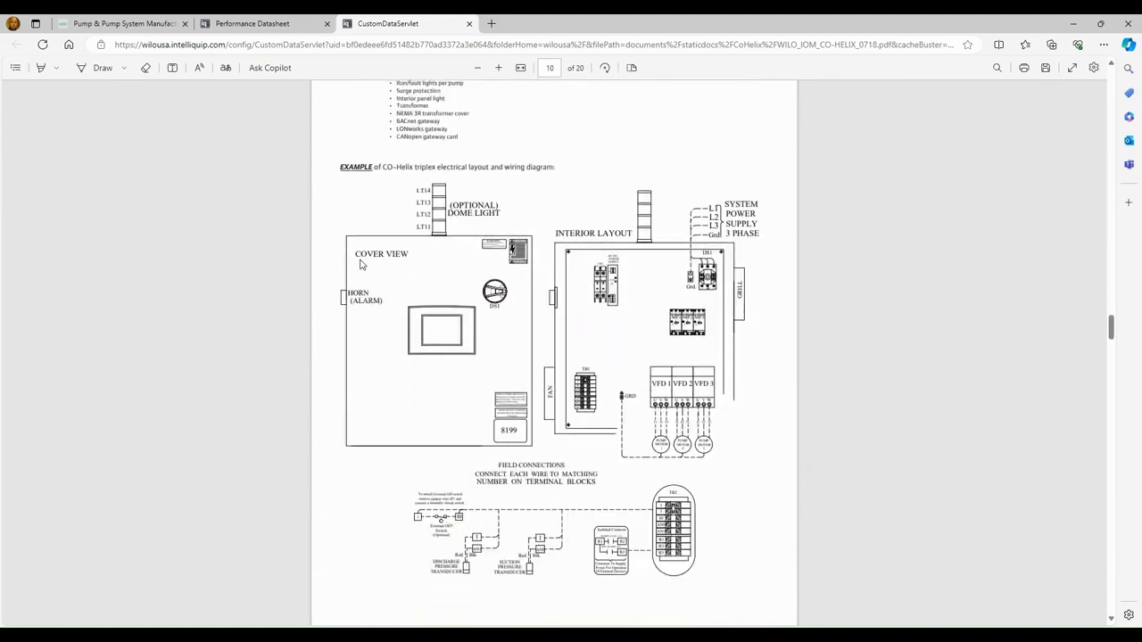
scroll(361, 265, "down", 15)
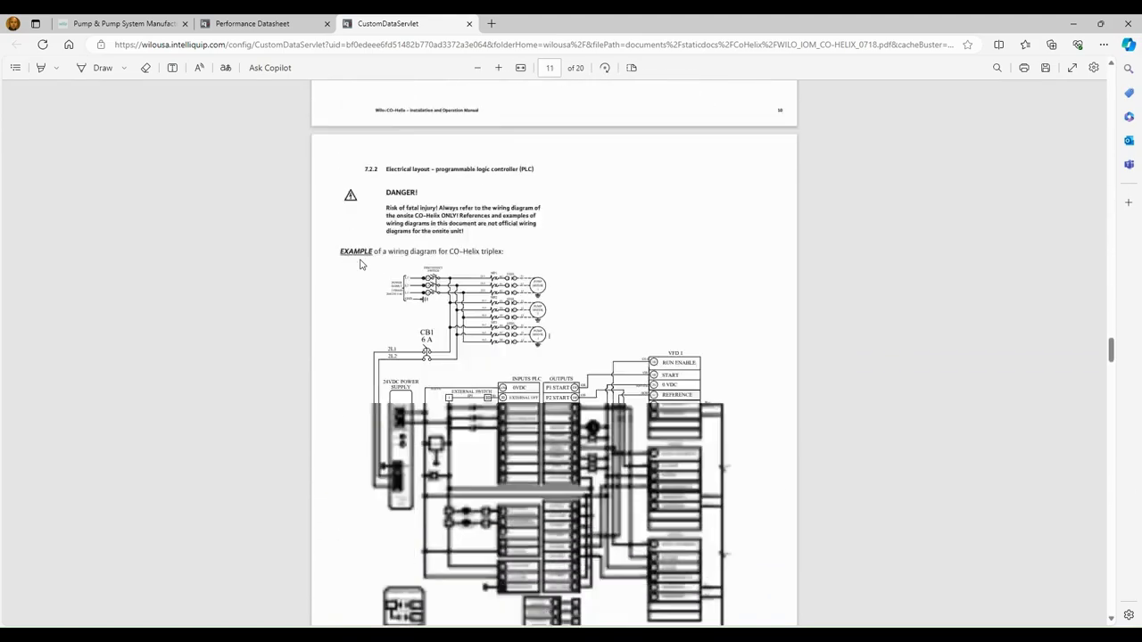
scroll(360, 264, "down", 3)
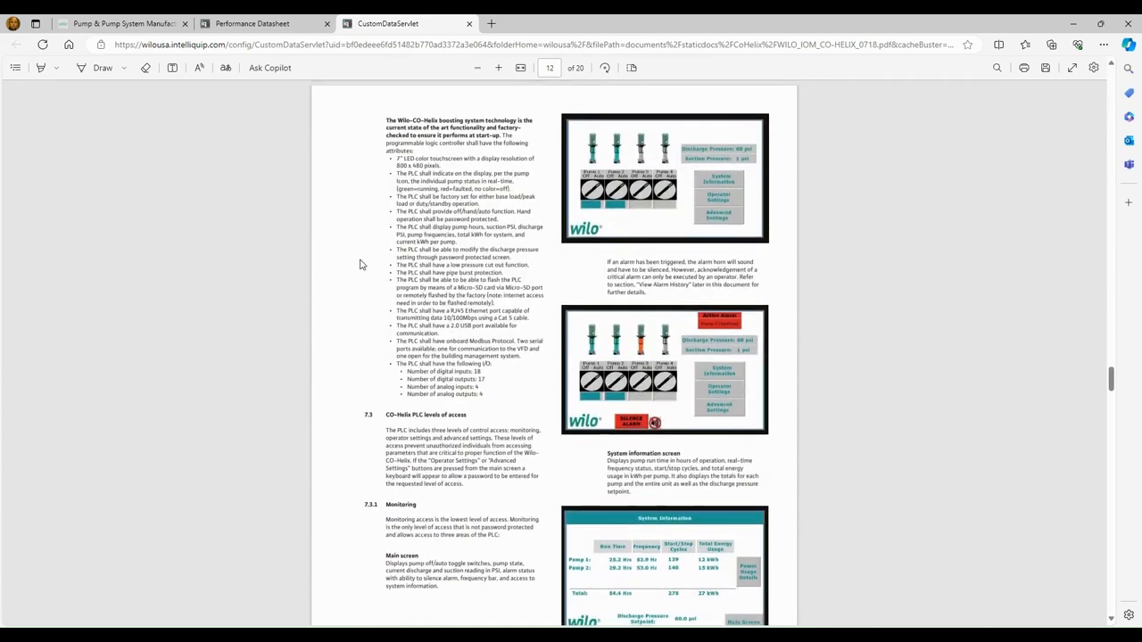
scroll(361, 265, "down", 9)
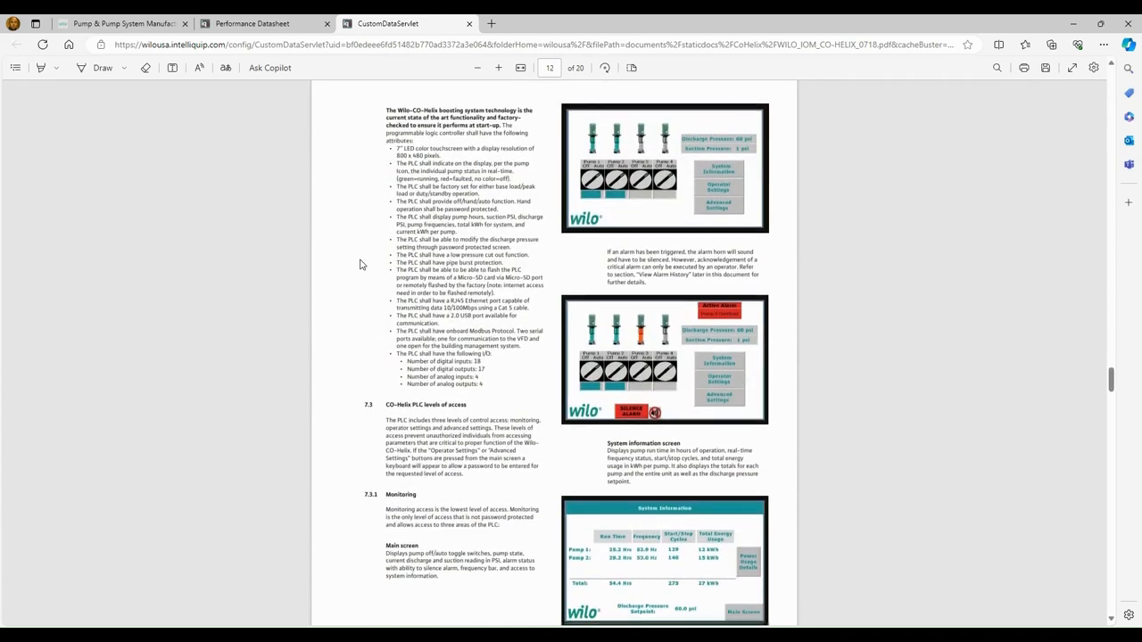
scroll(361, 264, "down", 14)
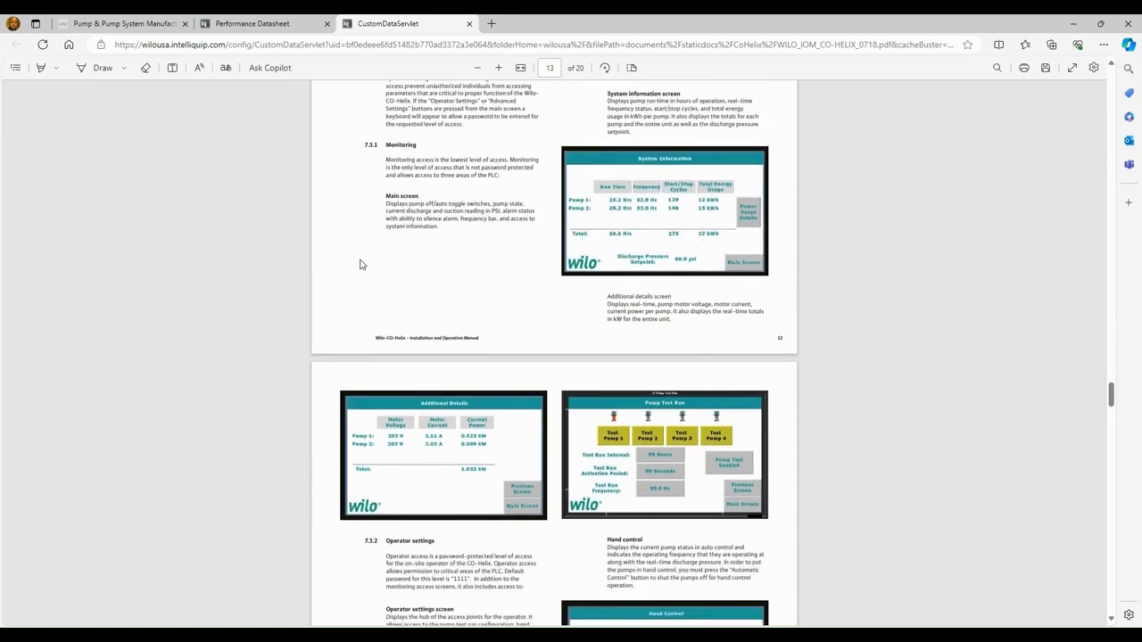
scroll(361, 264, "down", 20)
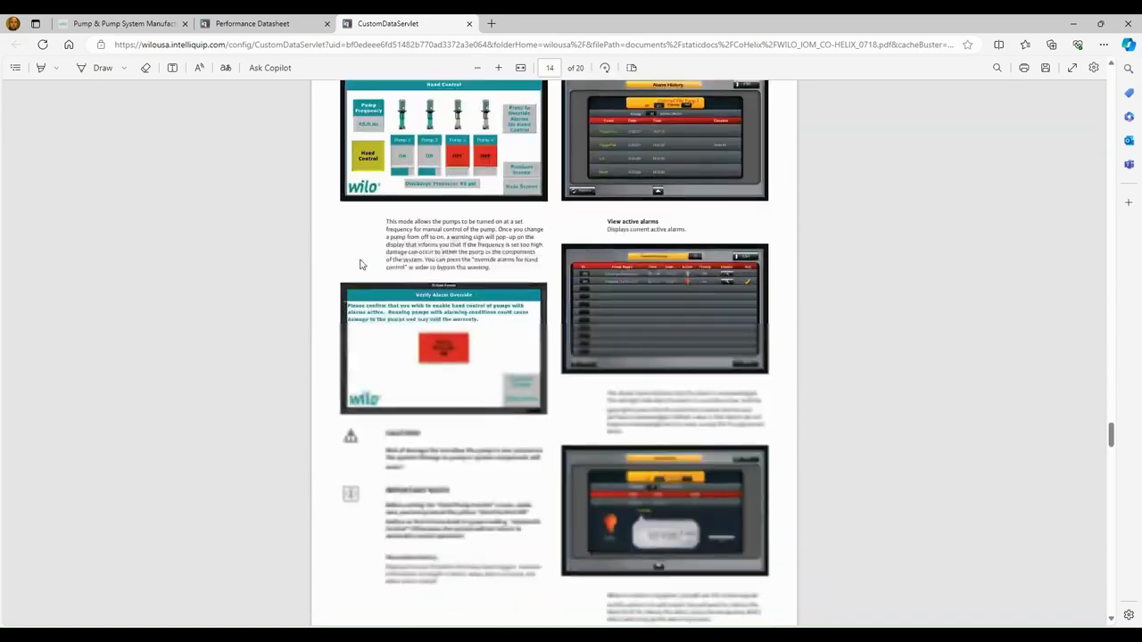
scroll(361, 264, "down", 20)
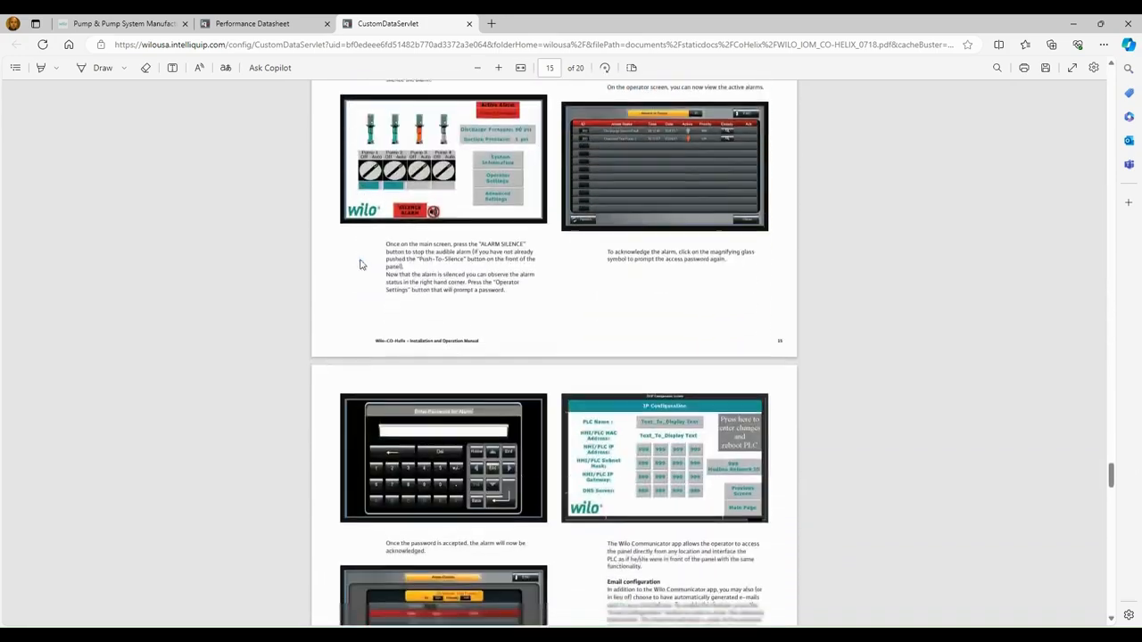
scroll(361, 264, "down", 1)
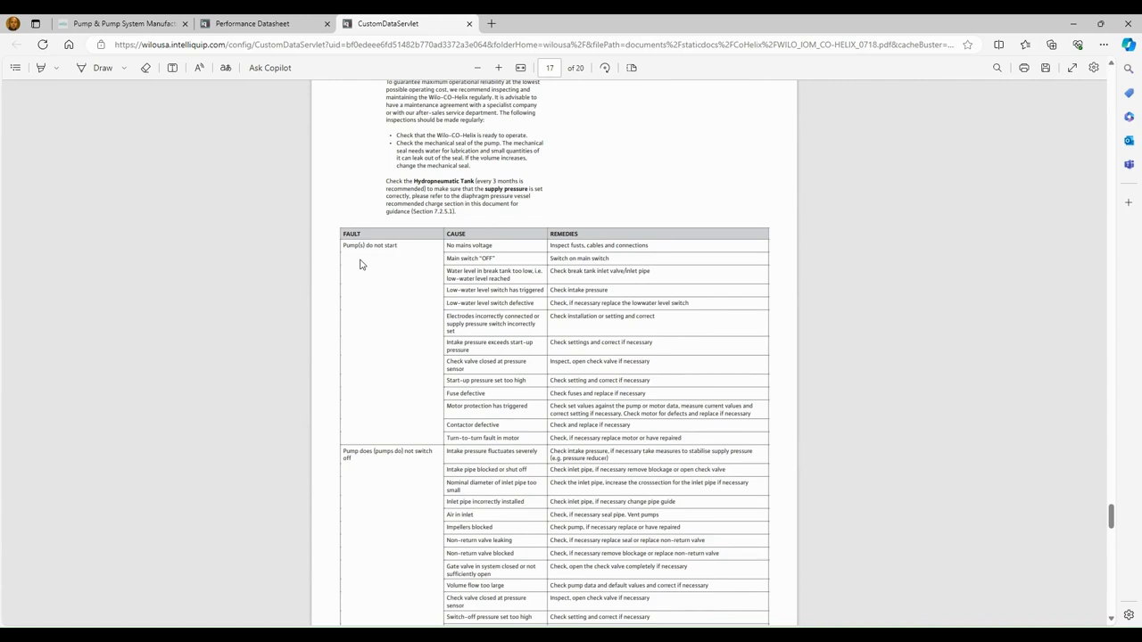
scroll(361, 265, "down", 1)
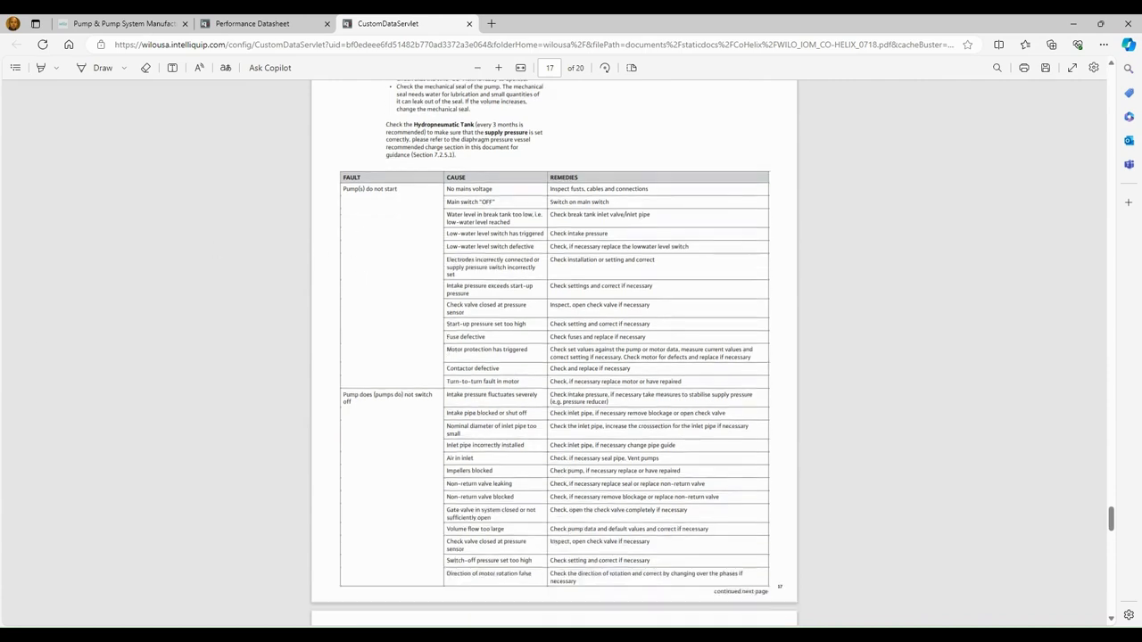
Step: Close the manual and select all documents in the document list
key("ctrl+w")
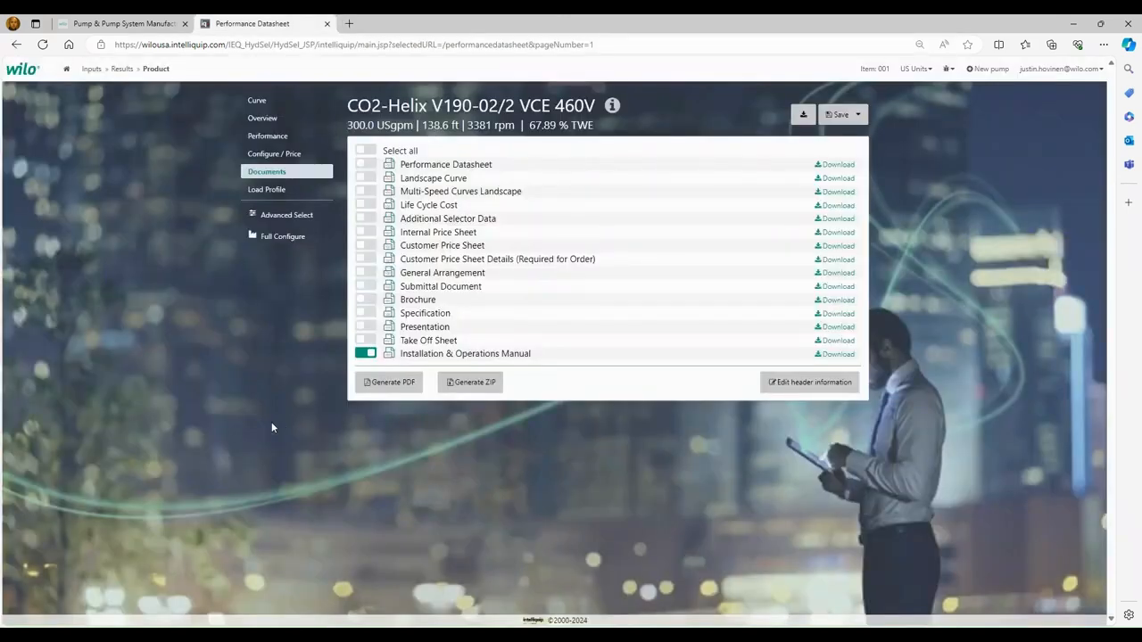
left_click(365, 150)
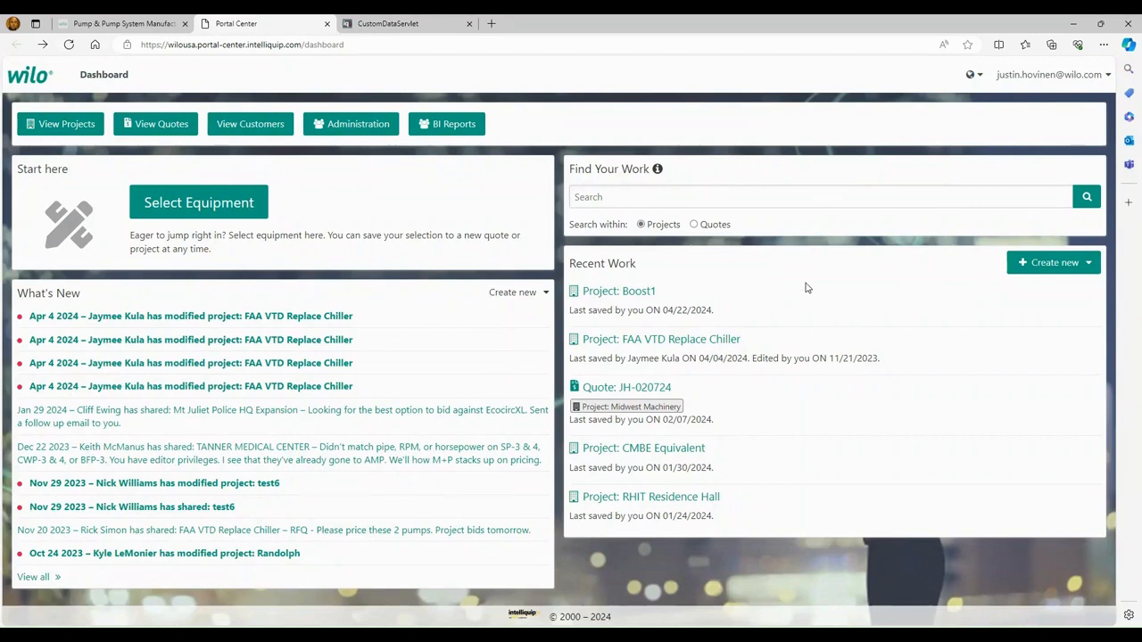
Step: Create and save a new project named Project 12345 with the status Open
left_click(1052, 271)
left_click(1028, 294)
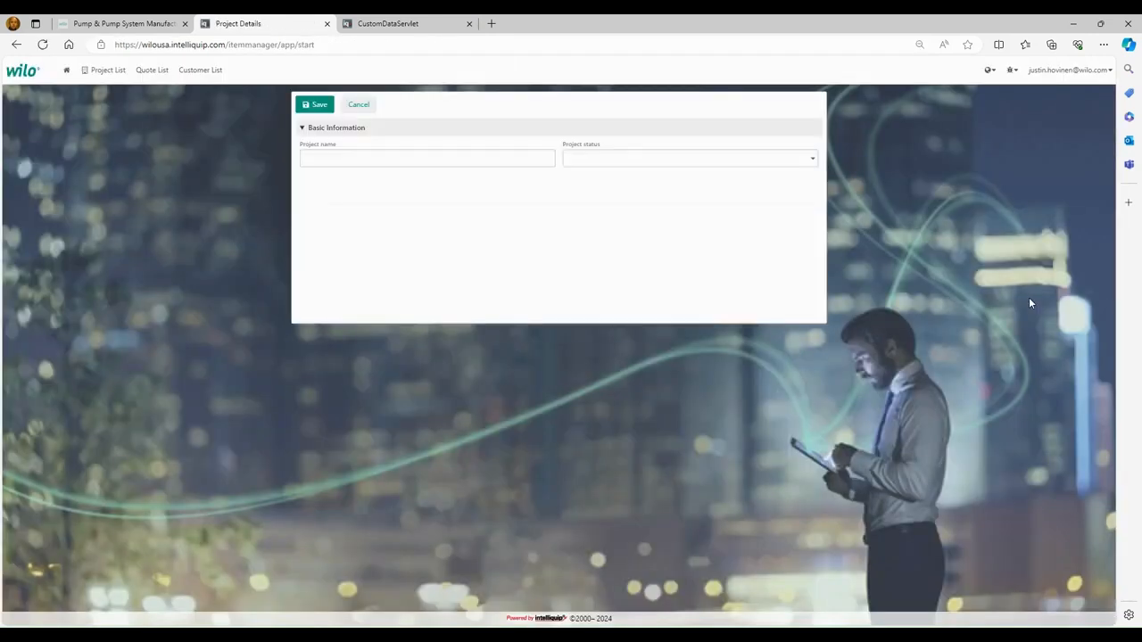
left_click(445, 155)
type("Project 12346")
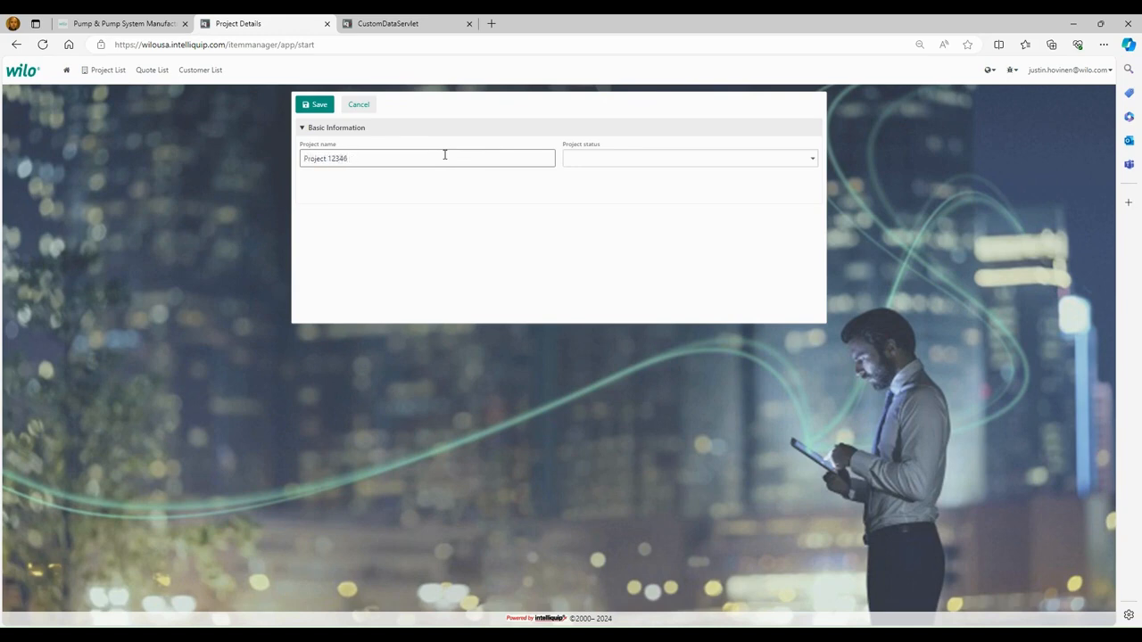
key("Tab")
key("Down")
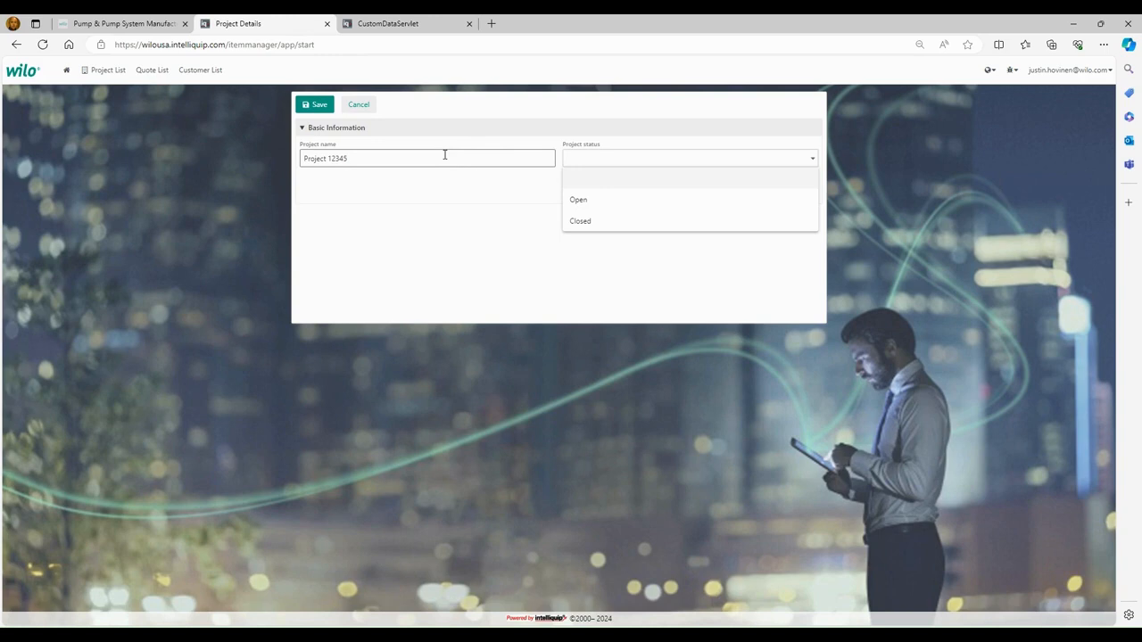
left_click(582, 199)
left_click(306, 108)
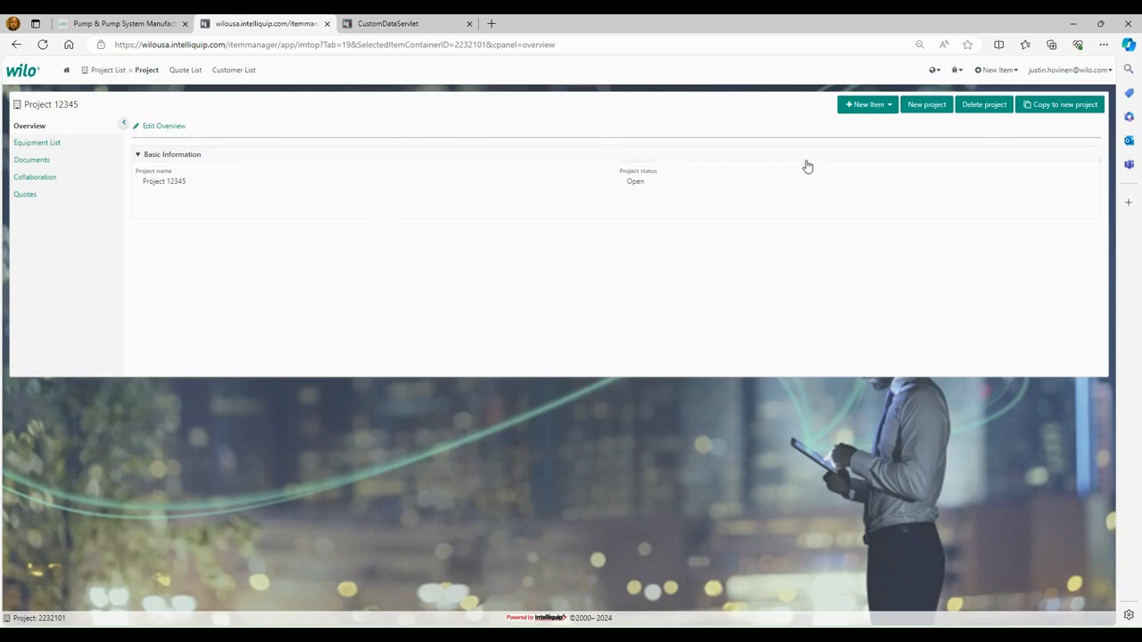
Step: Add a new pump and simplex system item to the project, with 30 USgpm flow and 80 psi head
left_click(863, 110)
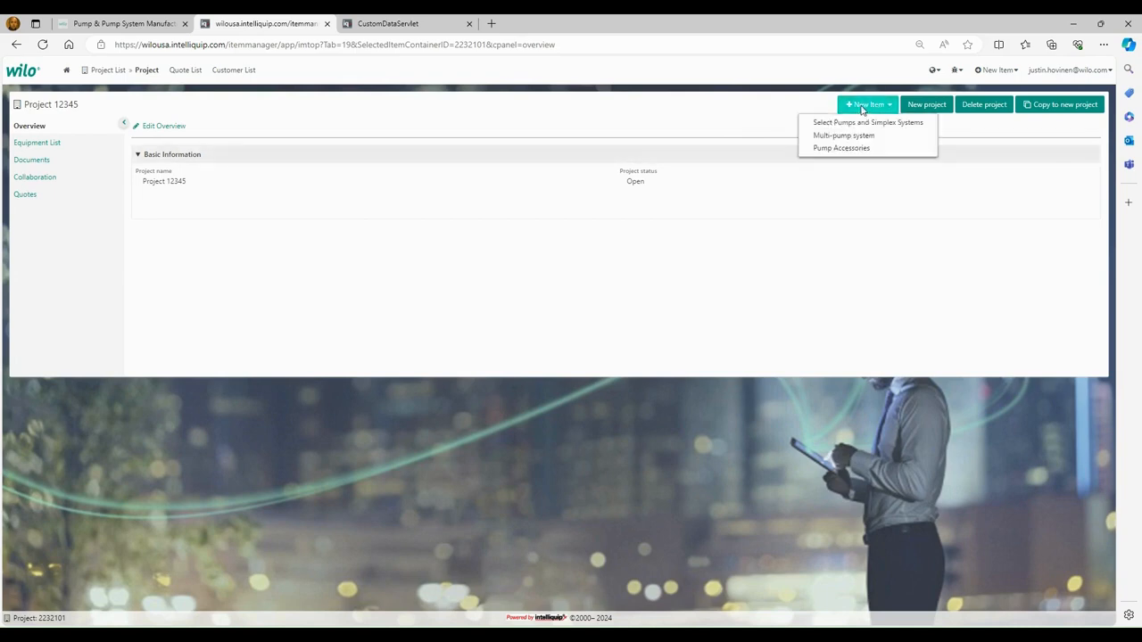
left_click(830, 125)
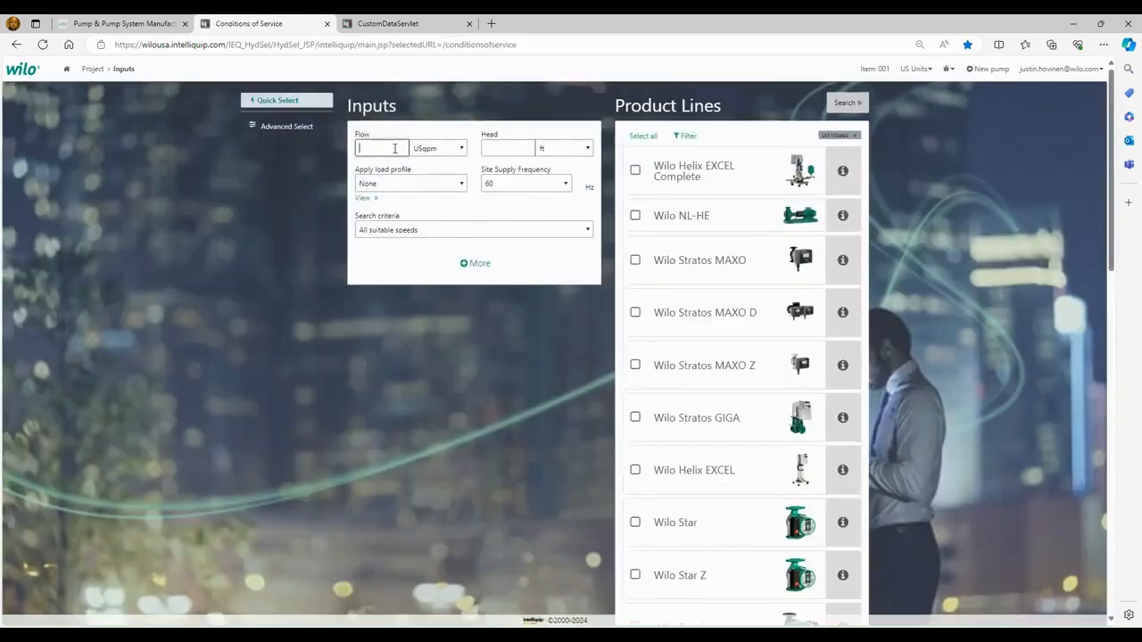
key("Tab")
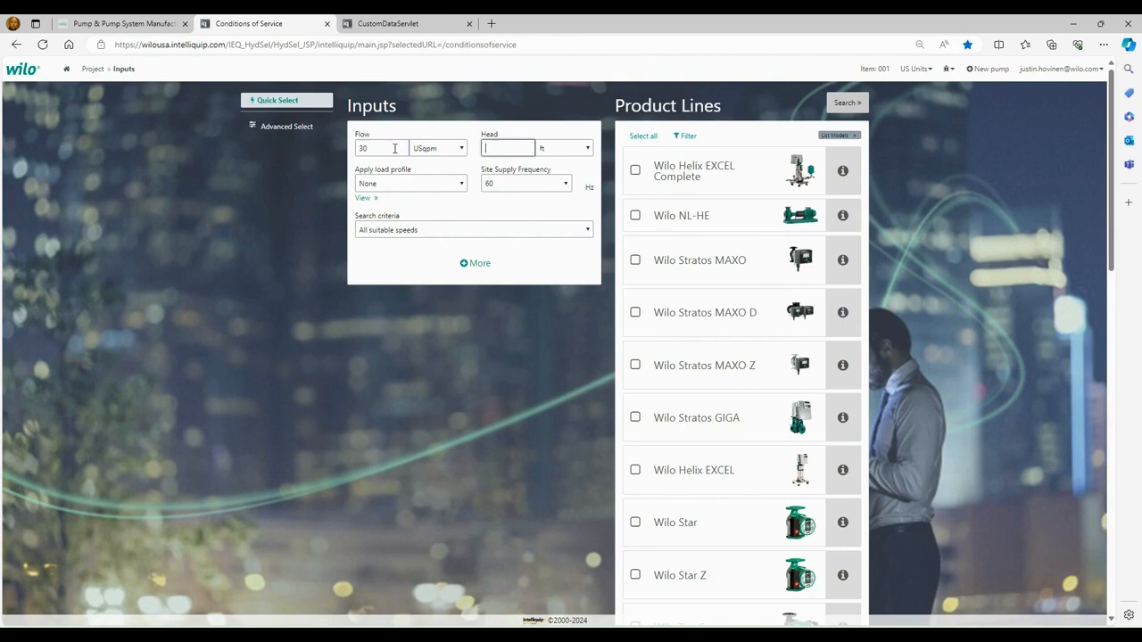
key("Tab")
Step: Choose the Wilo Helix EXCEL Complete product line and search for matching pumps
scroll(773, 331, "down", 3)
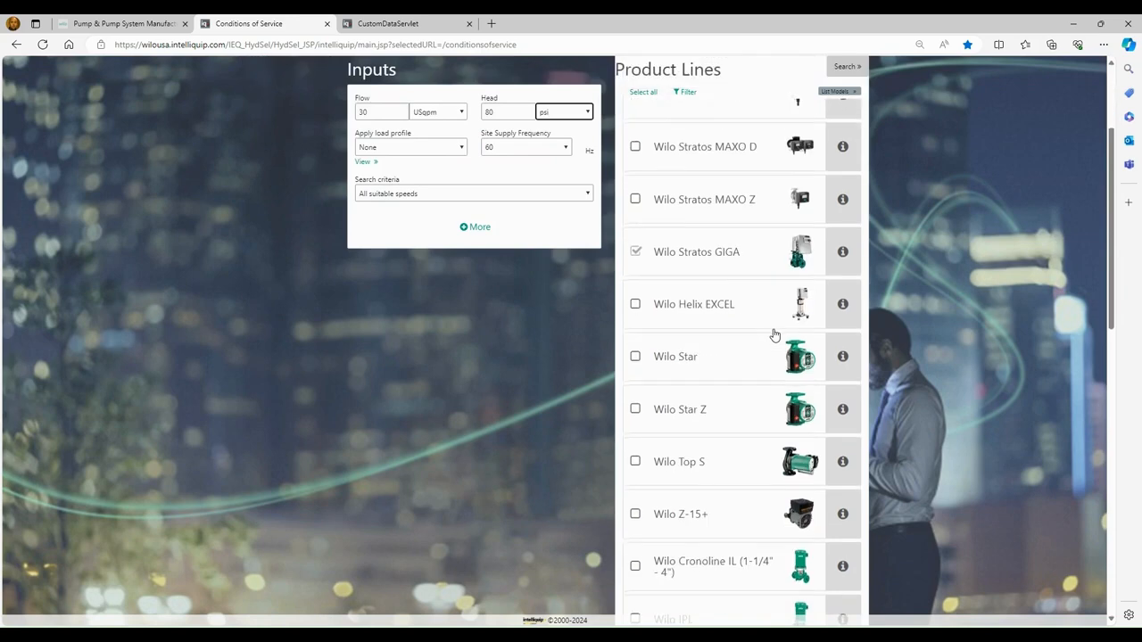
scroll(772, 334, "up", 4)
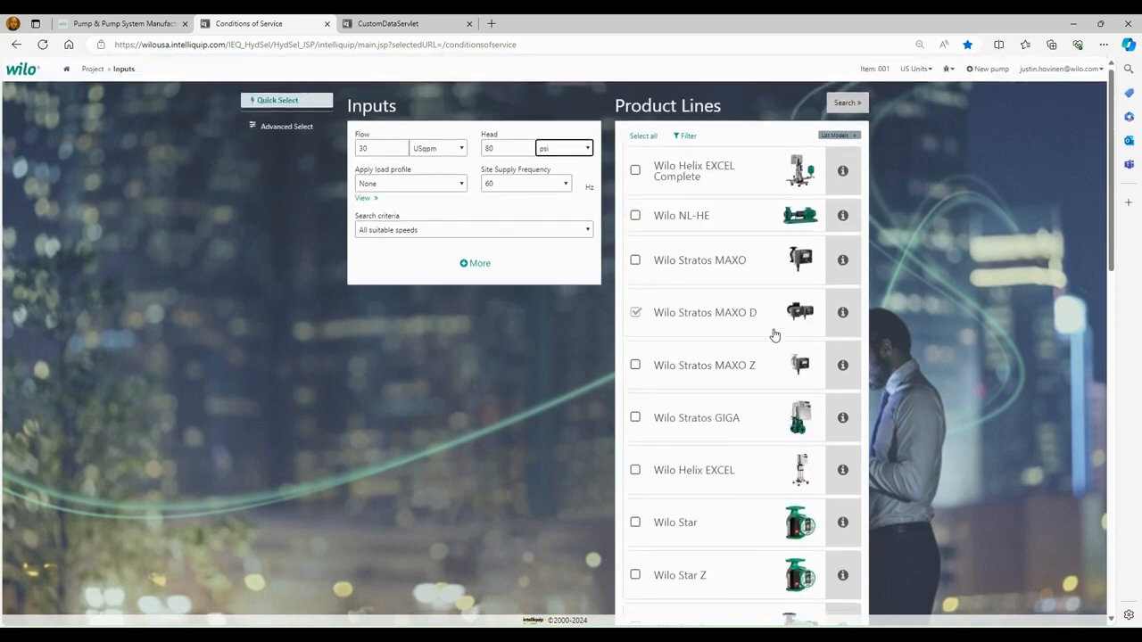
left_click(706, 174)
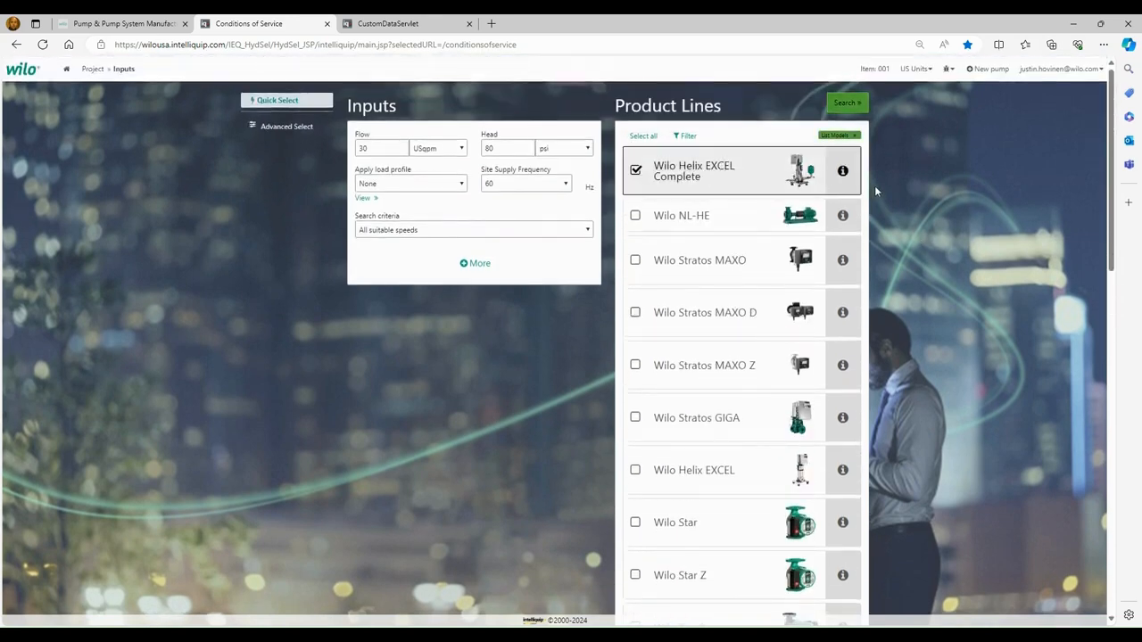
left_click(841, 101)
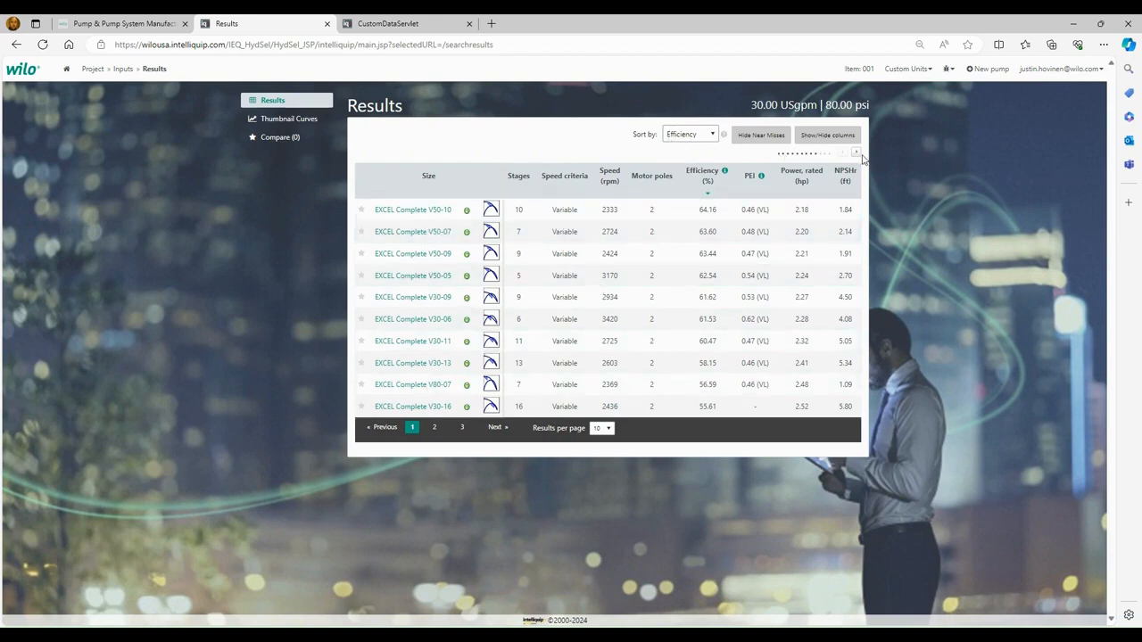
Step: Sort the results by driver power, show the motor rating column and open the EXCEL Complete V30-06 pump
left_click(689, 156)
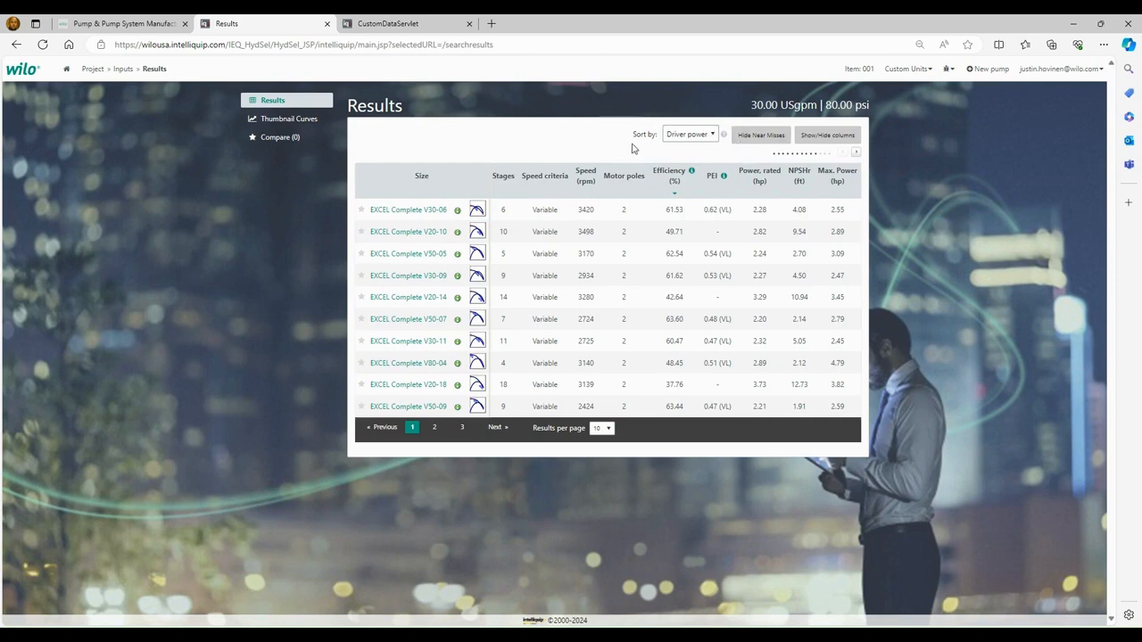
left_click(857, 153)
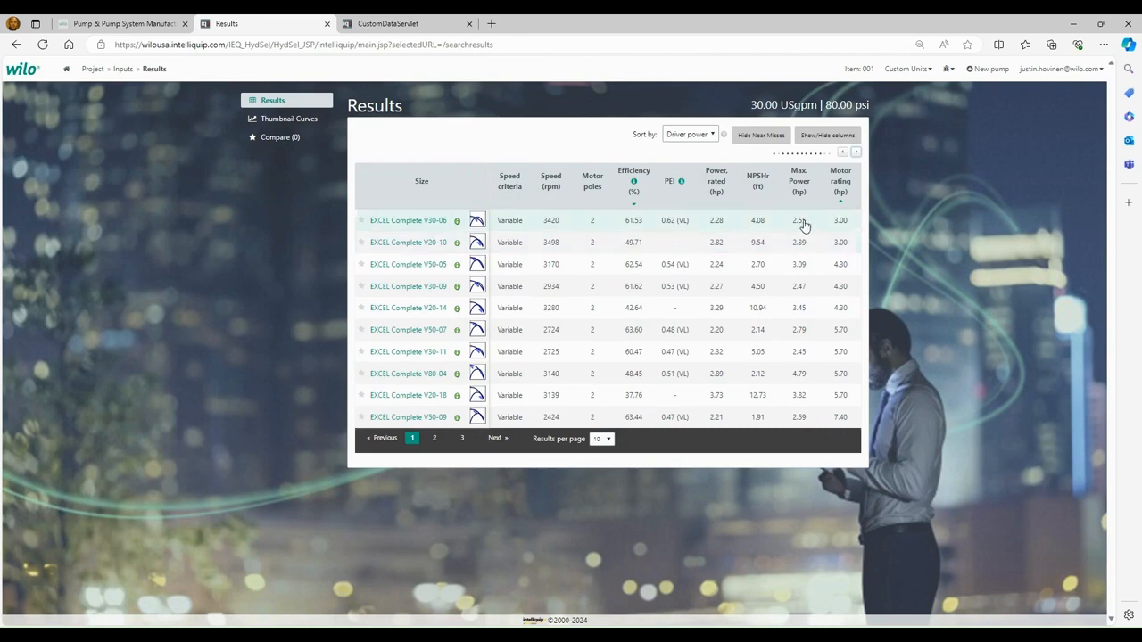
left_click(409, 221)
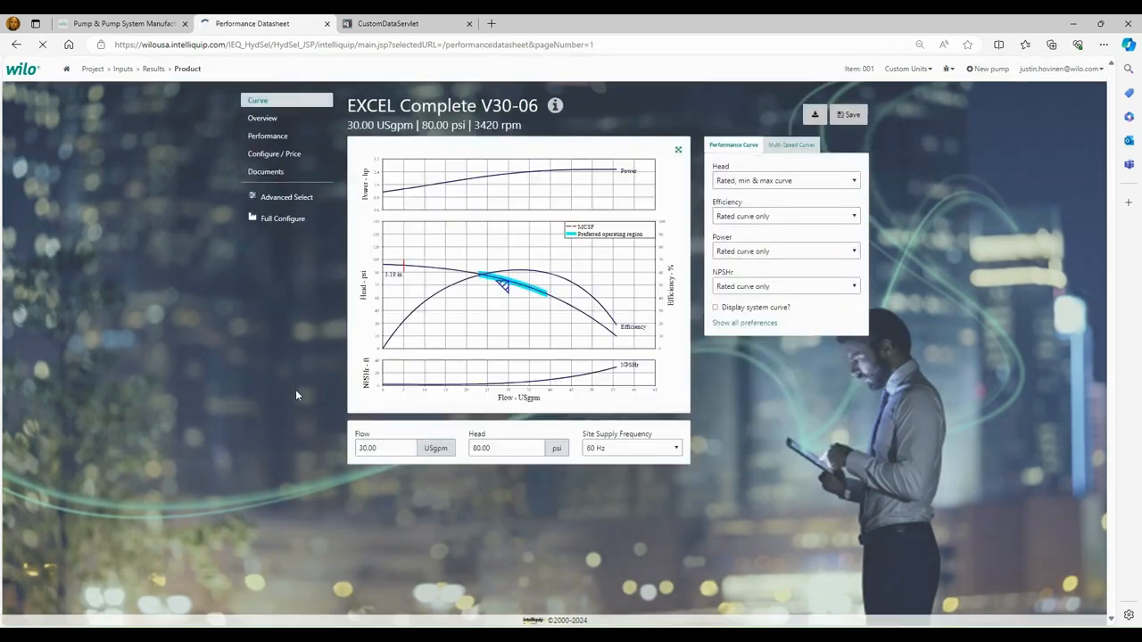
Step: Check the EXCEL Complete V30-06 configuration and pricing options and its document list, and save the selection
left_click(276, 153)
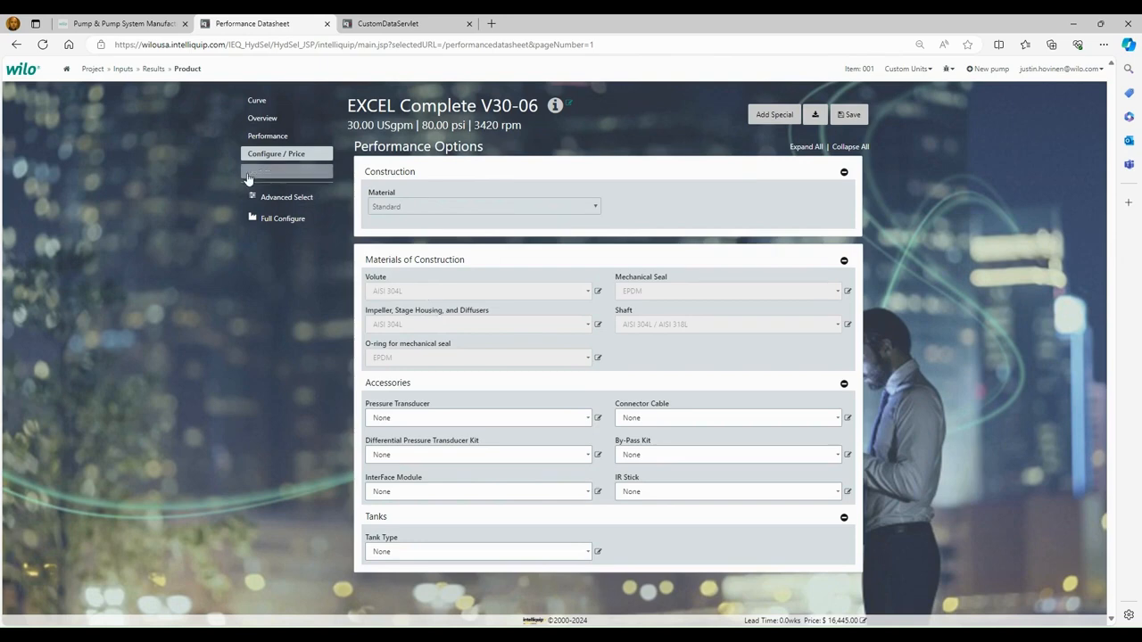
left_click(250, 175)
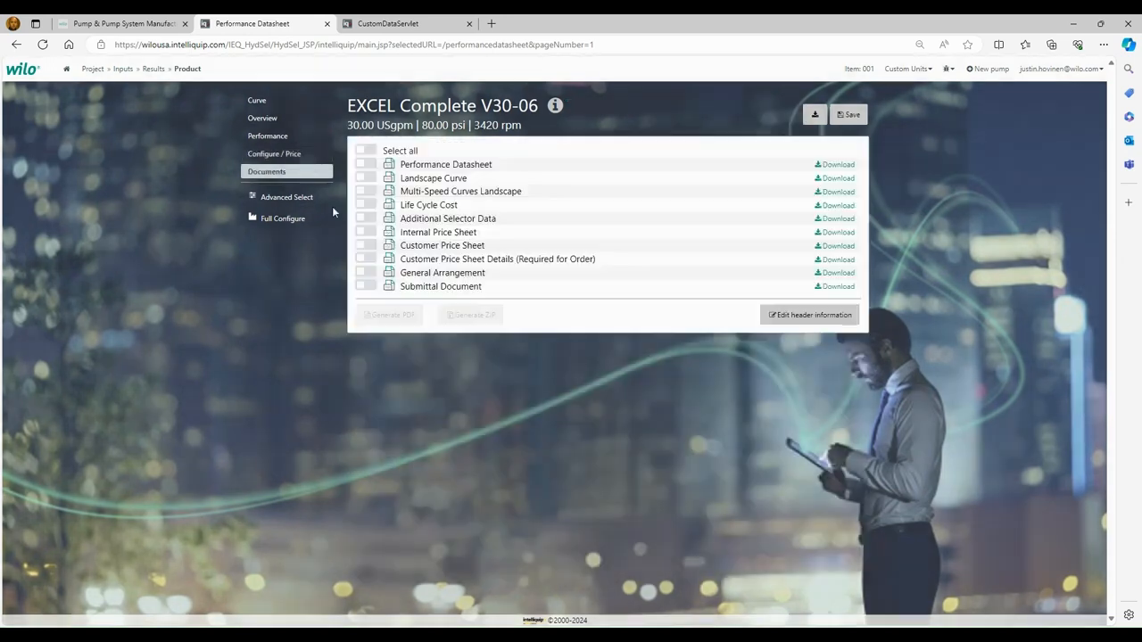
left_click(843, 117)
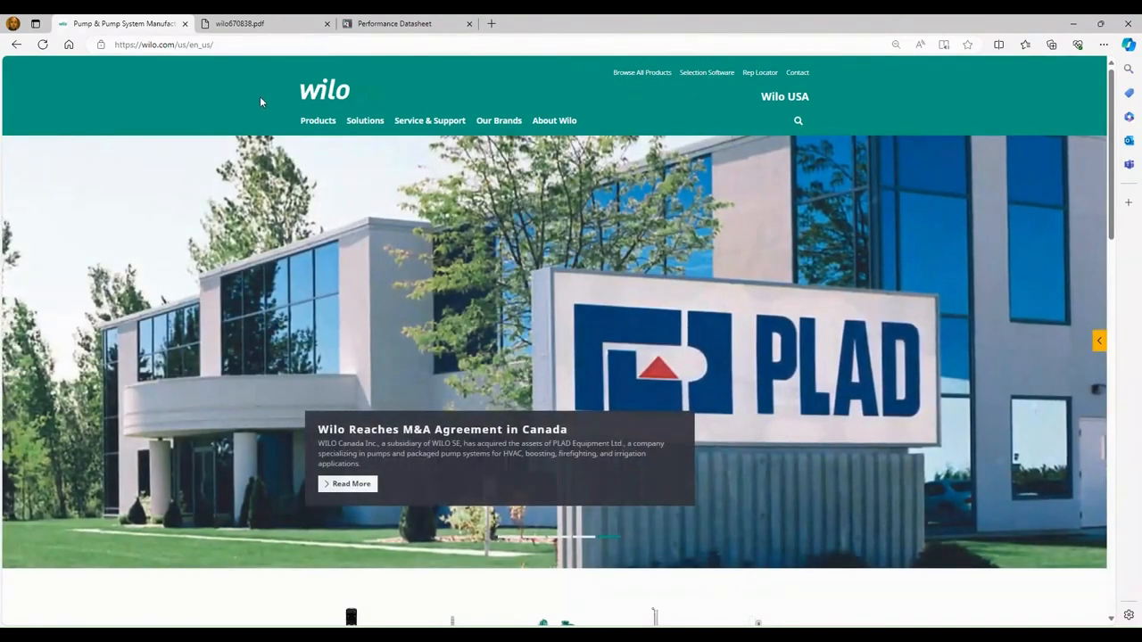
Step: On the Wilo USA website, open the Wilo-WiBooster page from the commercial building services water distribution and boosting range
left_click(305, 129)
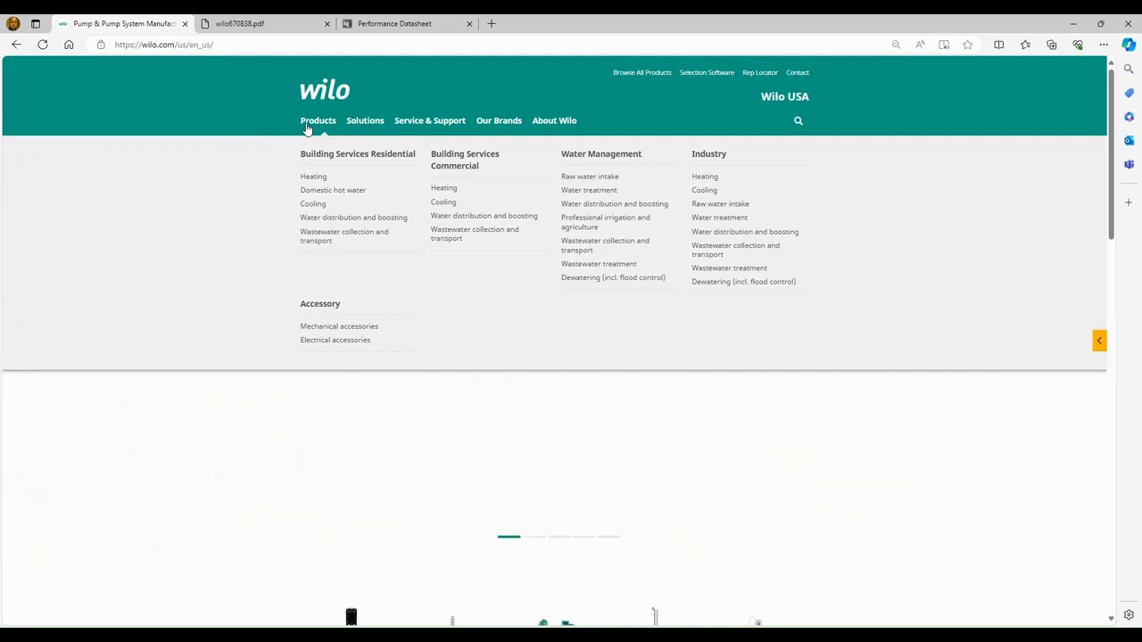
mouse_move(318, 126)
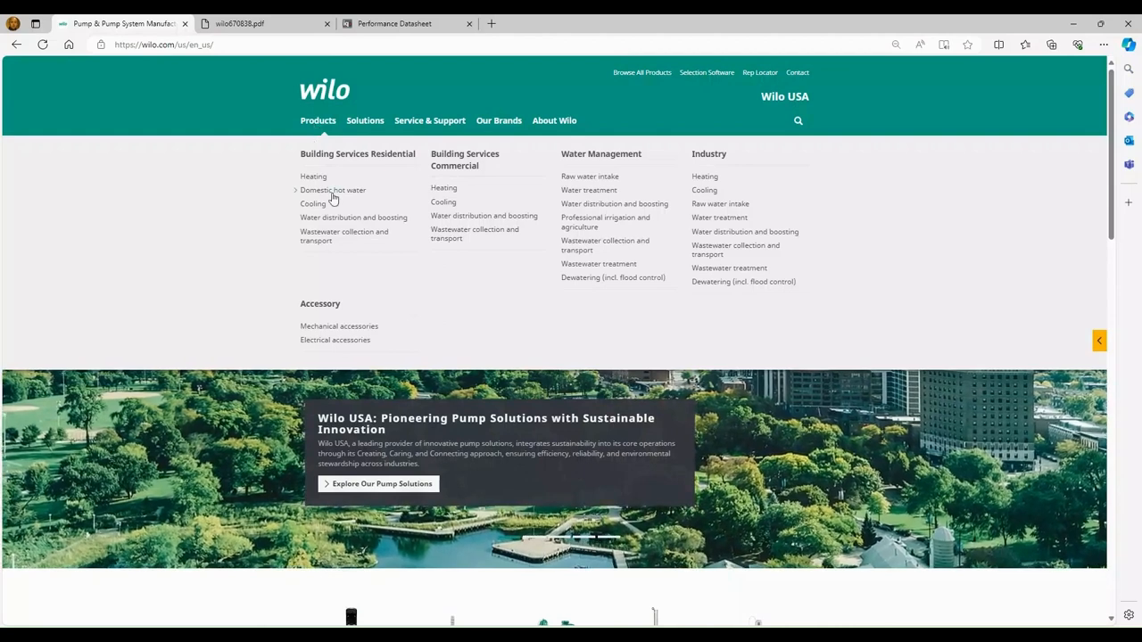
left_click(457, 219)
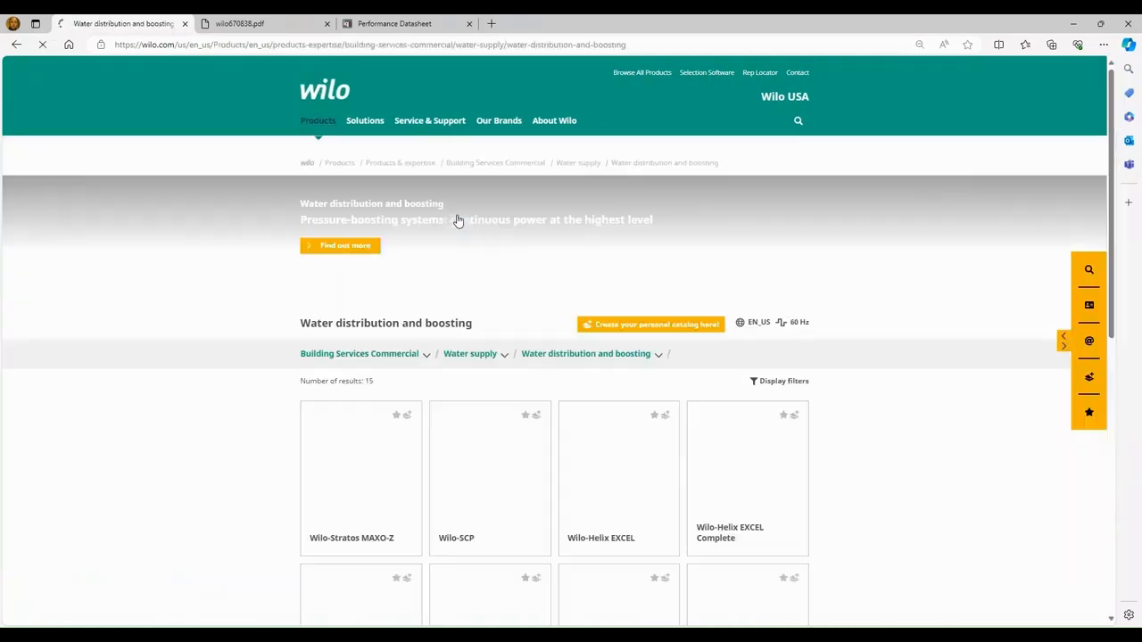
scroll(904, 525, "down", 3)
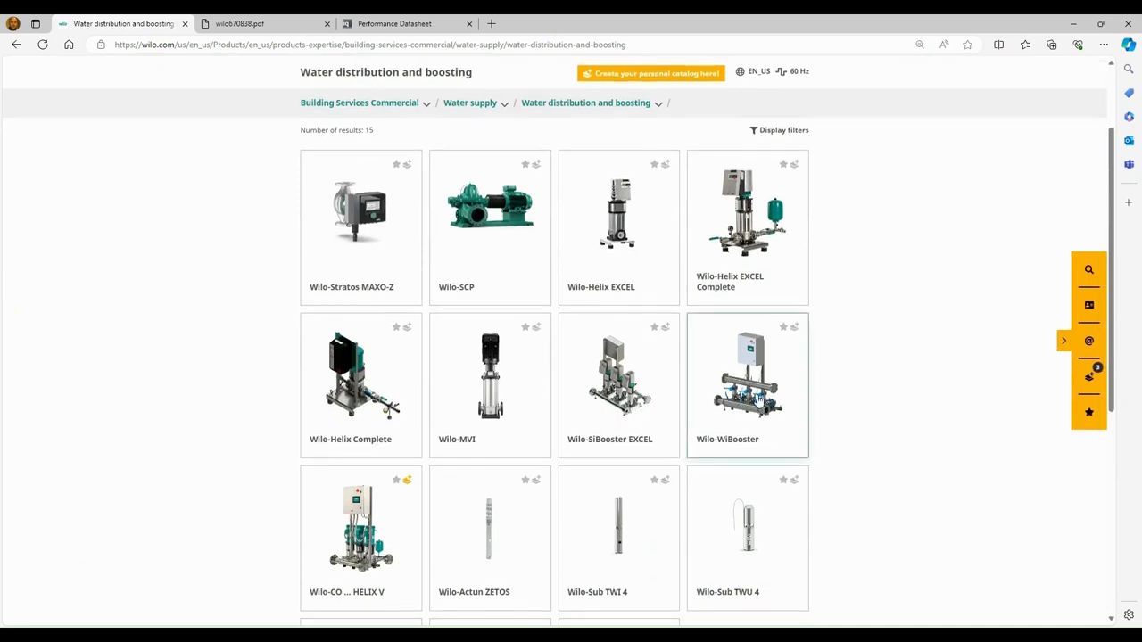
left_click(747, 375)
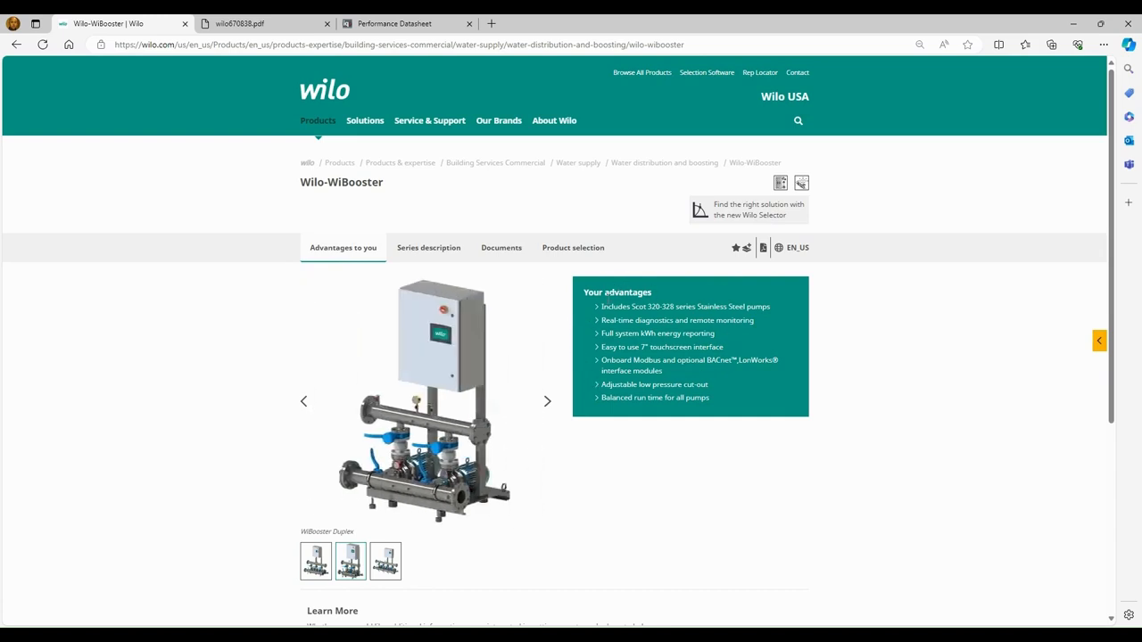
Step: Review the WiBooster series description, including its family curve, typekey and technical data
left_click(455, 250)
scroll(664, 438, "down", 2)
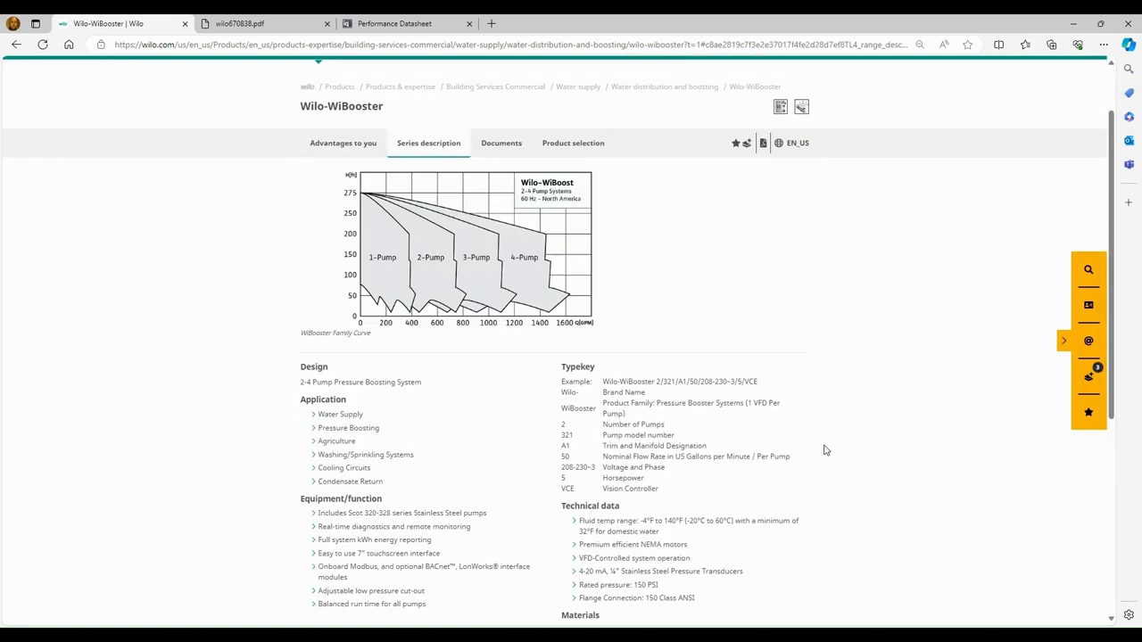
scroll(825, 451, "up", 2)
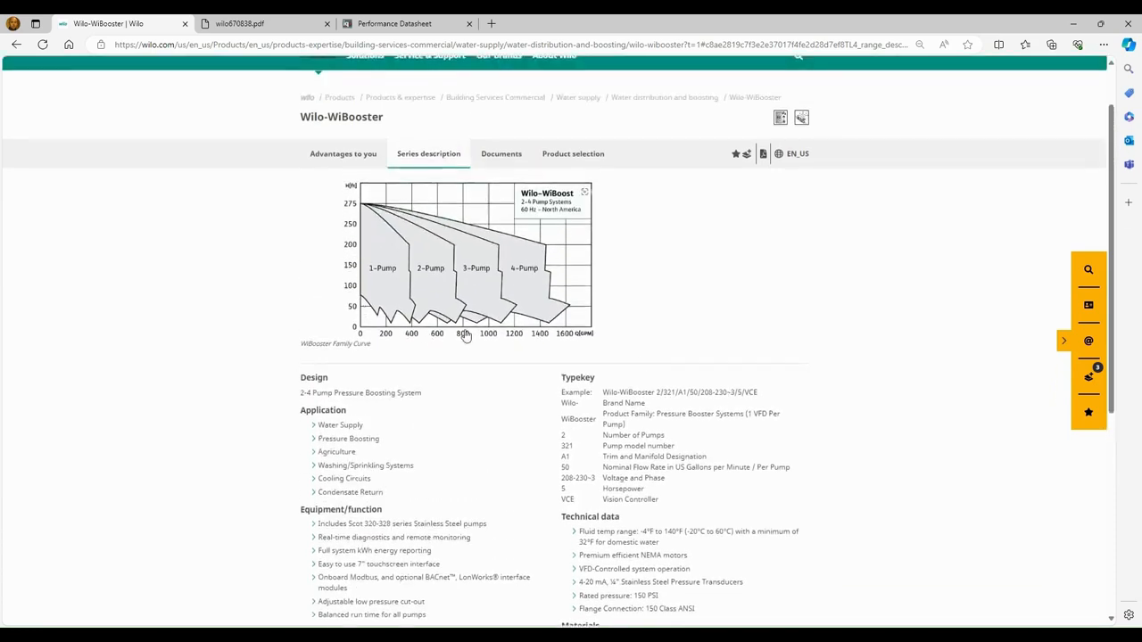
Step: Look through the WiBooster documents, from the IOM and engineering specification to the certificates and data sheets
left_click(507, 152)
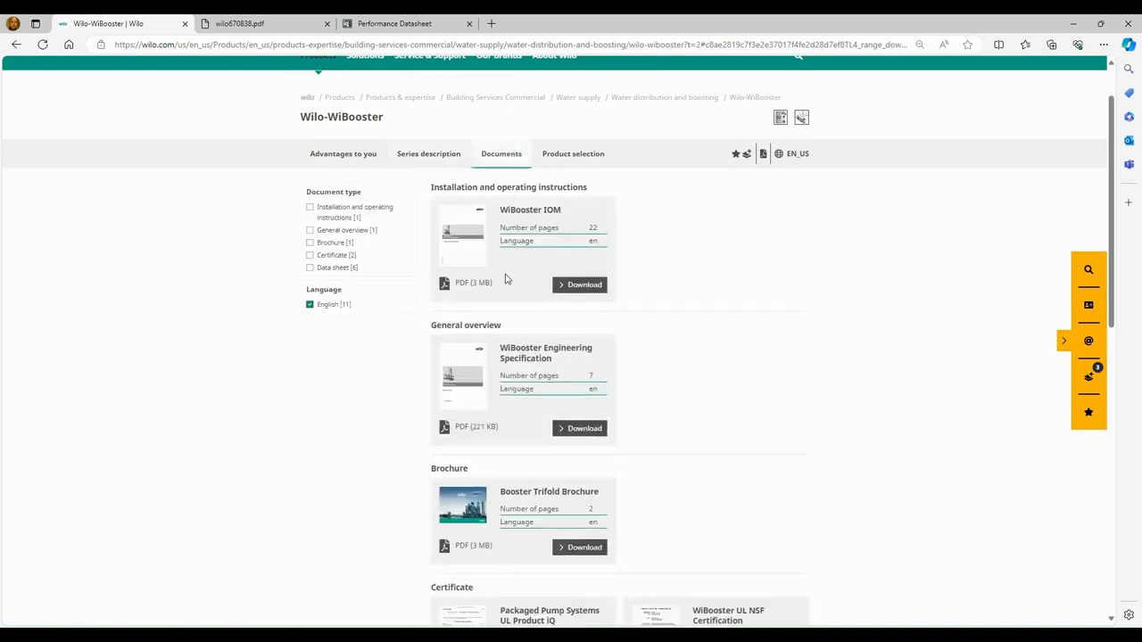
scroll(678, 432, "down", 1)
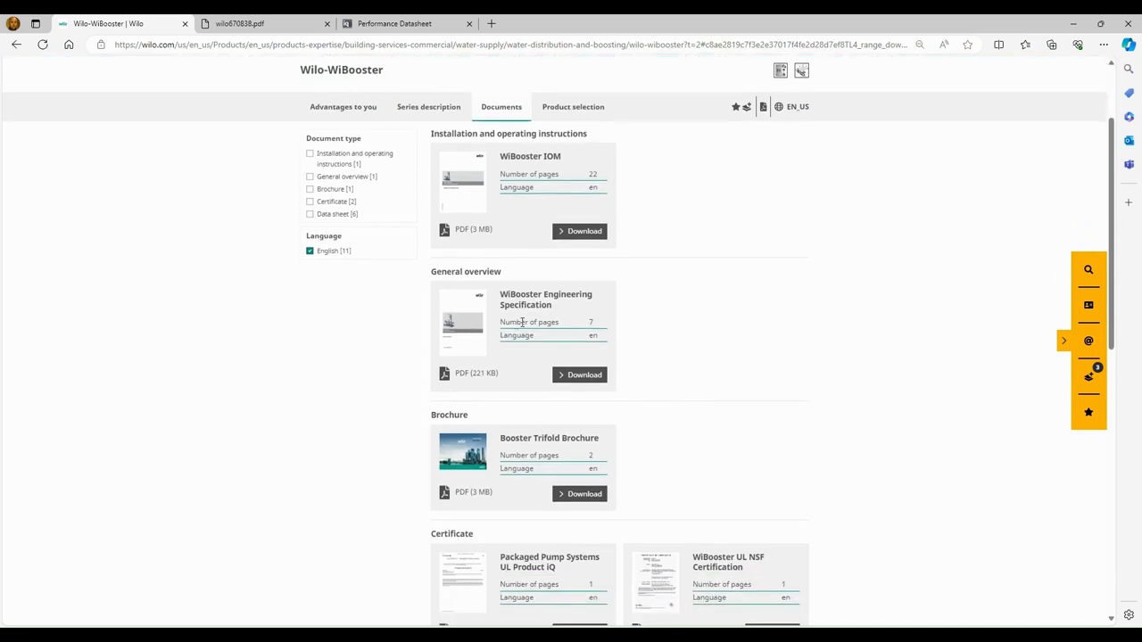
scroll(679, 345, "down", 1)
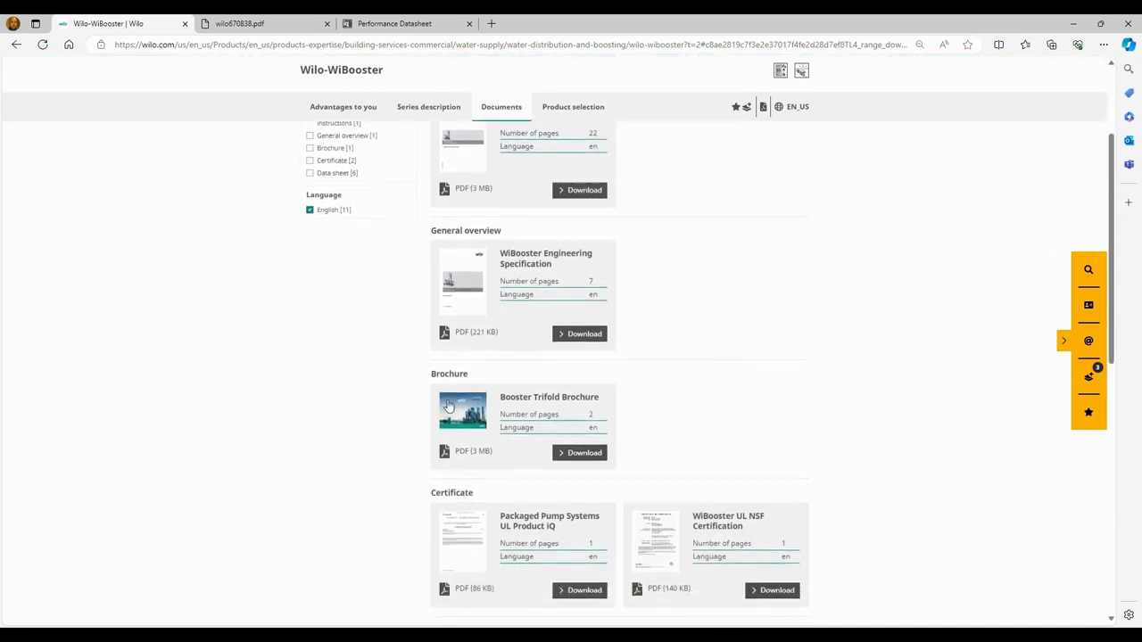
scroll(394, 419, "down", 1)
scroll(394, 419, "down", 1)
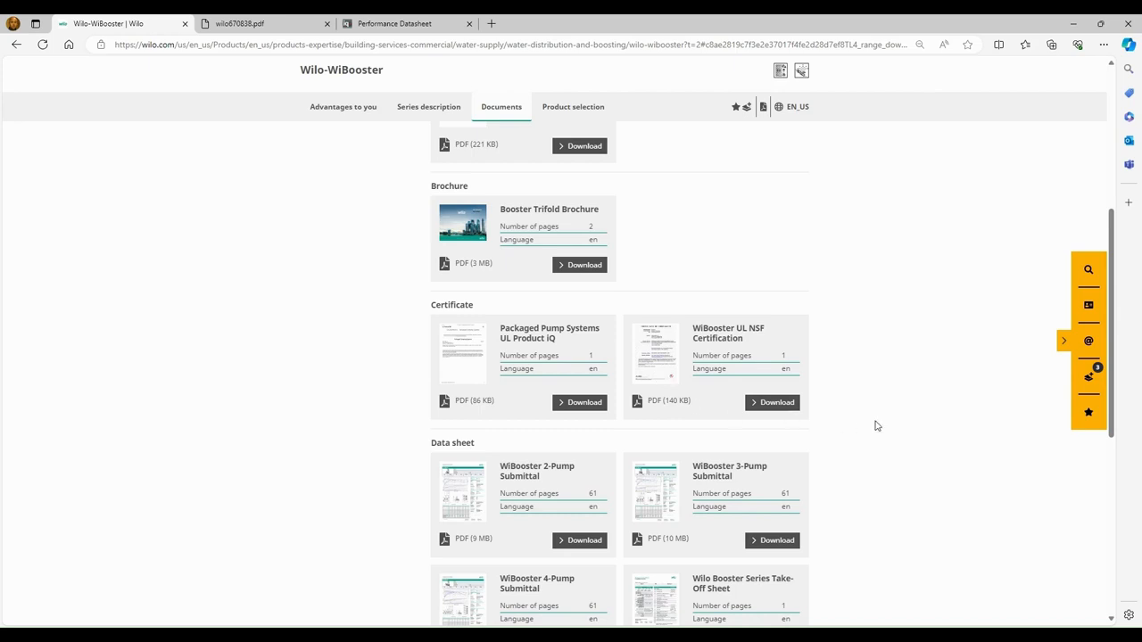
scroll(877, 426, "down", 2)
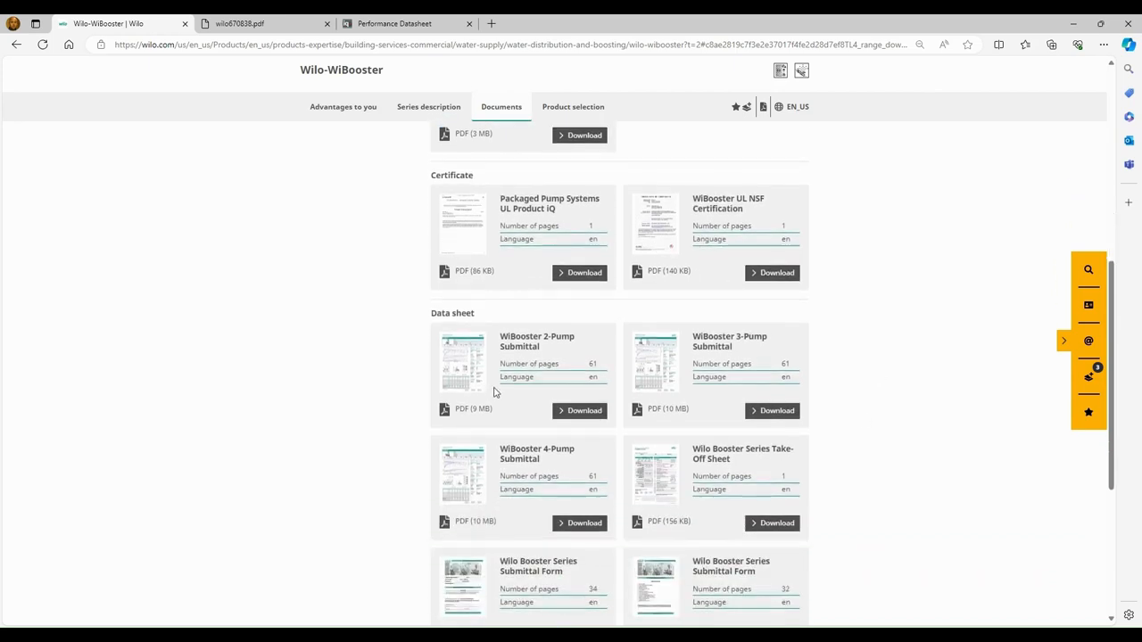
scroll(495, 393, "down", 1)
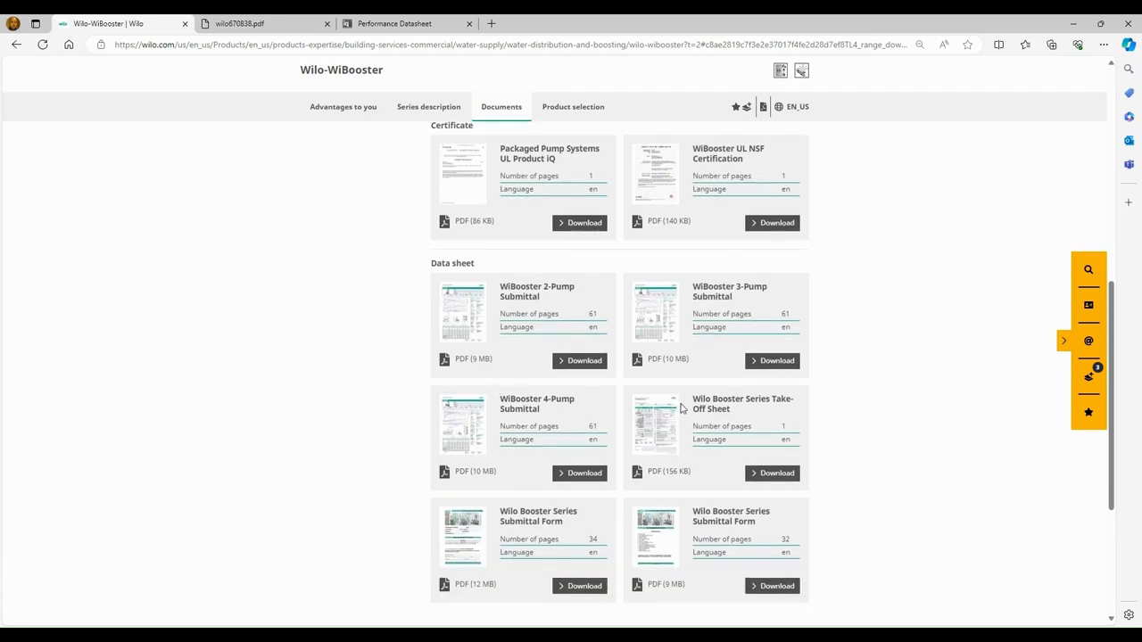
scroll(904, 477, "down", 1)
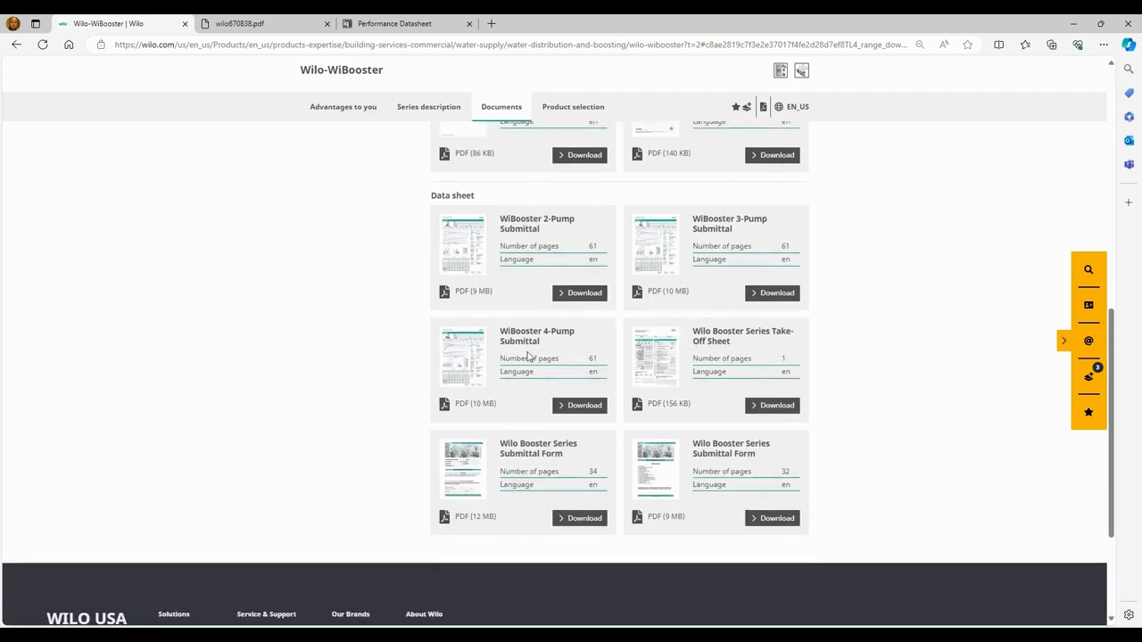
Step: Examine the packaged booster systems submittal form wilo670838.pdf, covering its cover page, contents, certifications and mechanical component cut-sheets
left_click(241, 24)
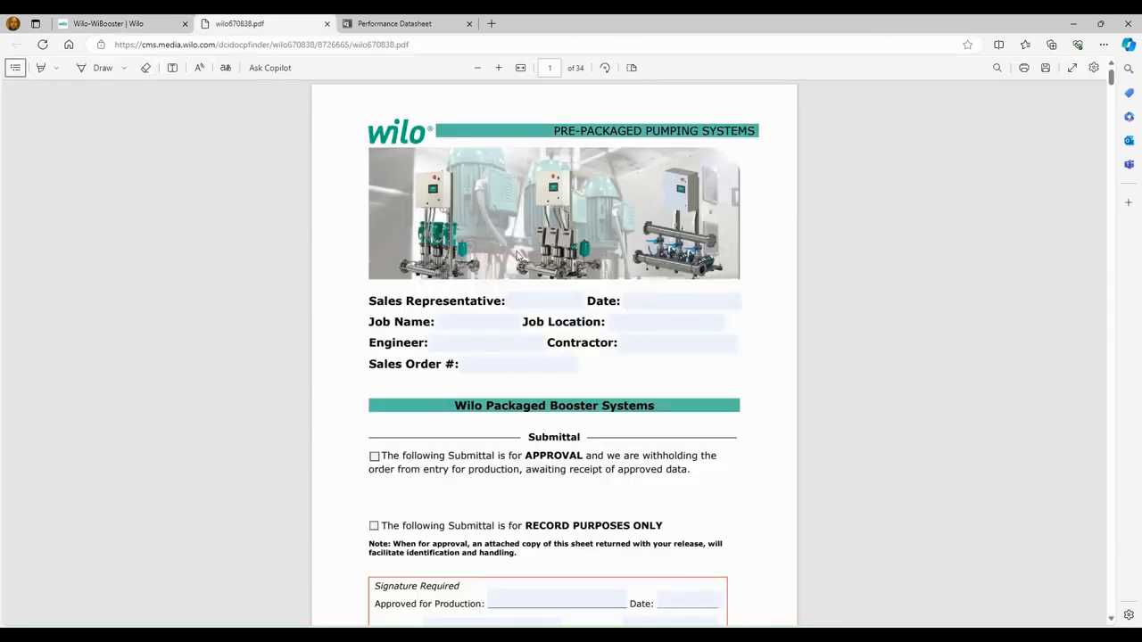
scroll(466, 406, "down", 4)
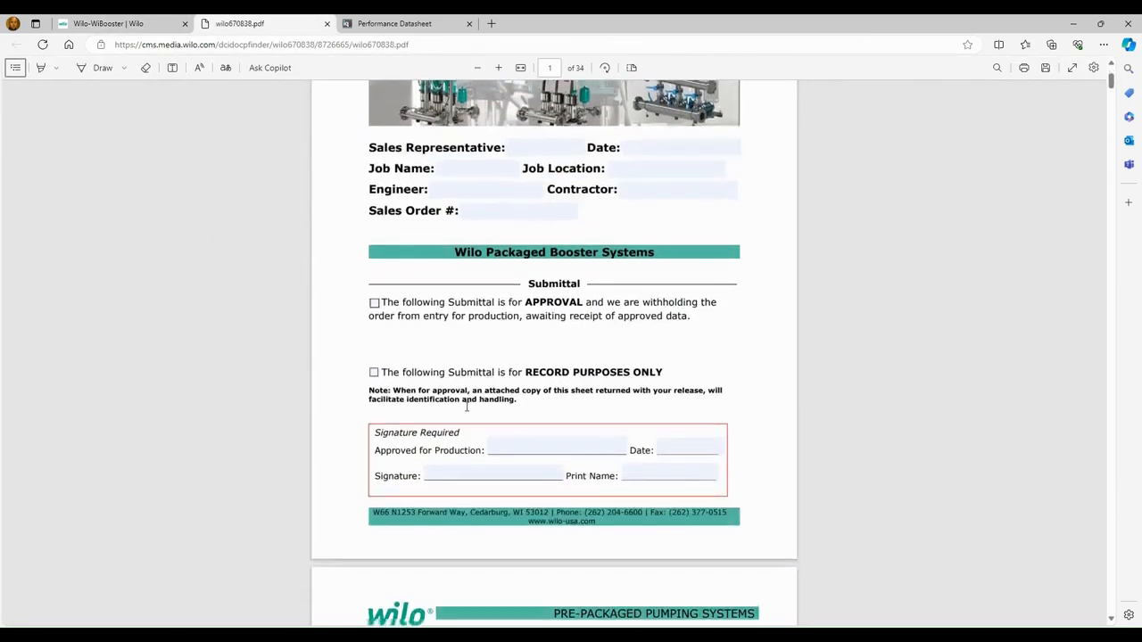
scroll(465, 406, "down", 5)
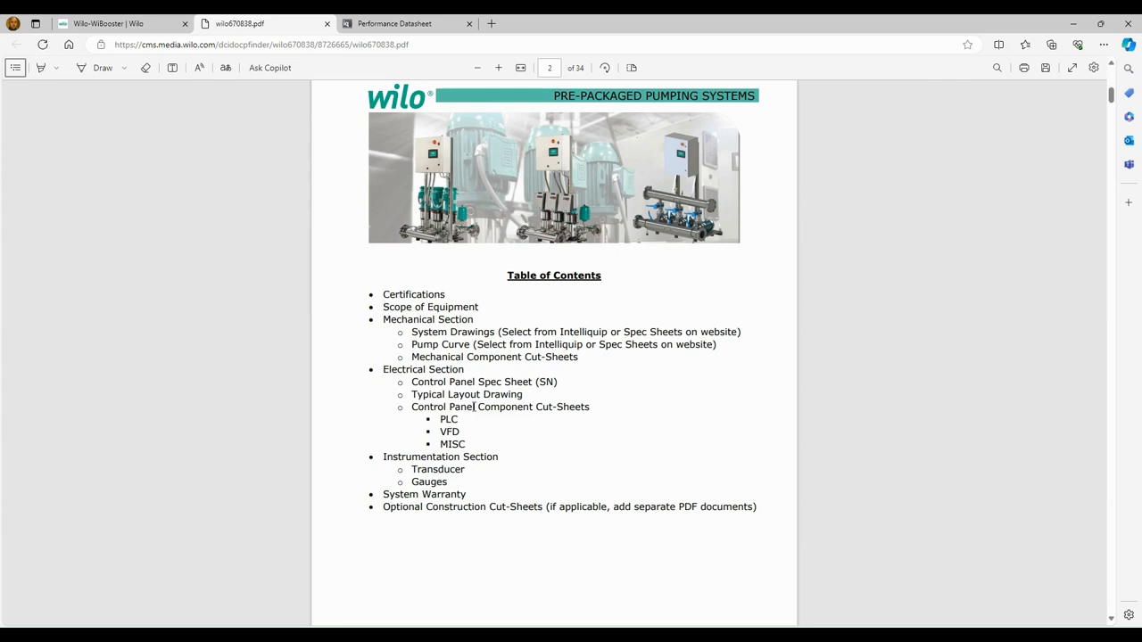
scroll(678, 466, "down", 5)
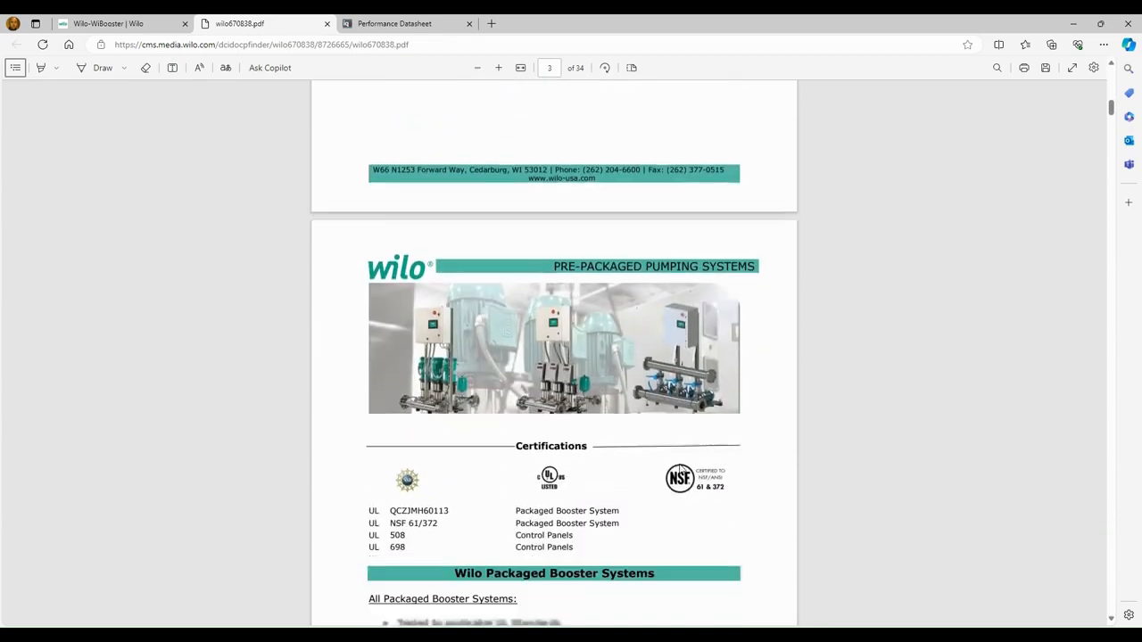
scroll(681, 471, "down", 15)
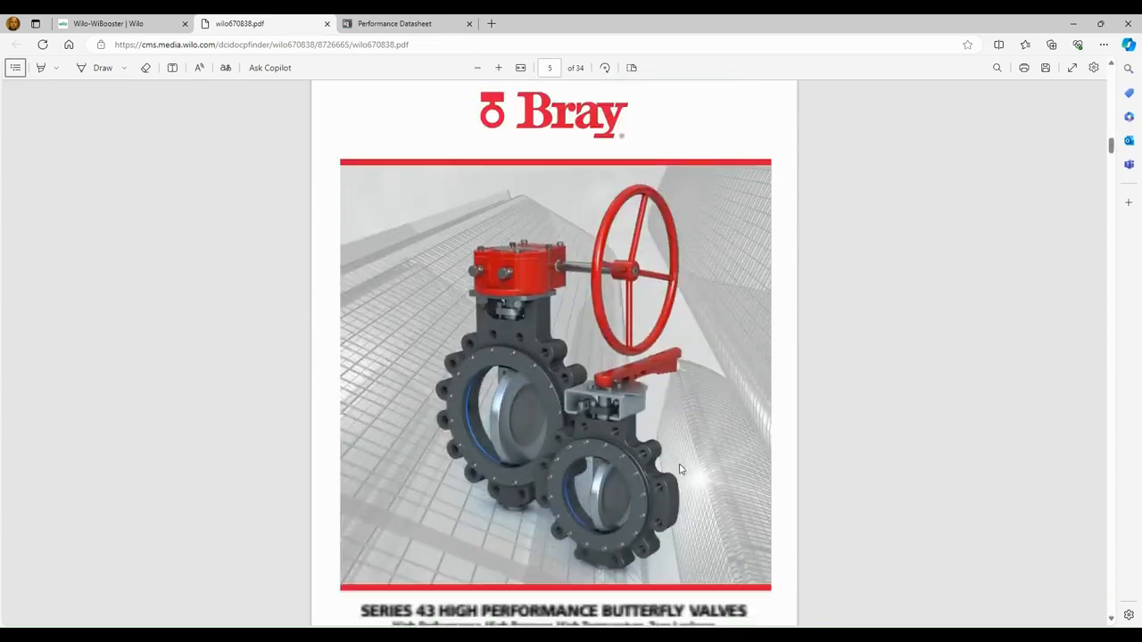
scroll(680, 469, "down", 15)
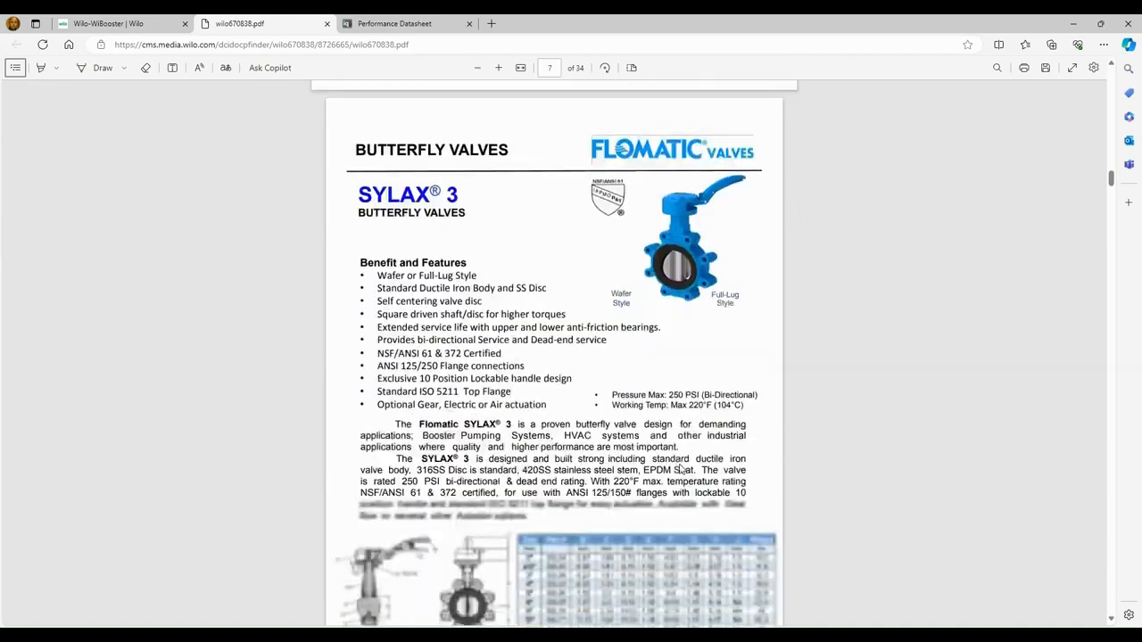
scroll(680, 469, "down", 15)
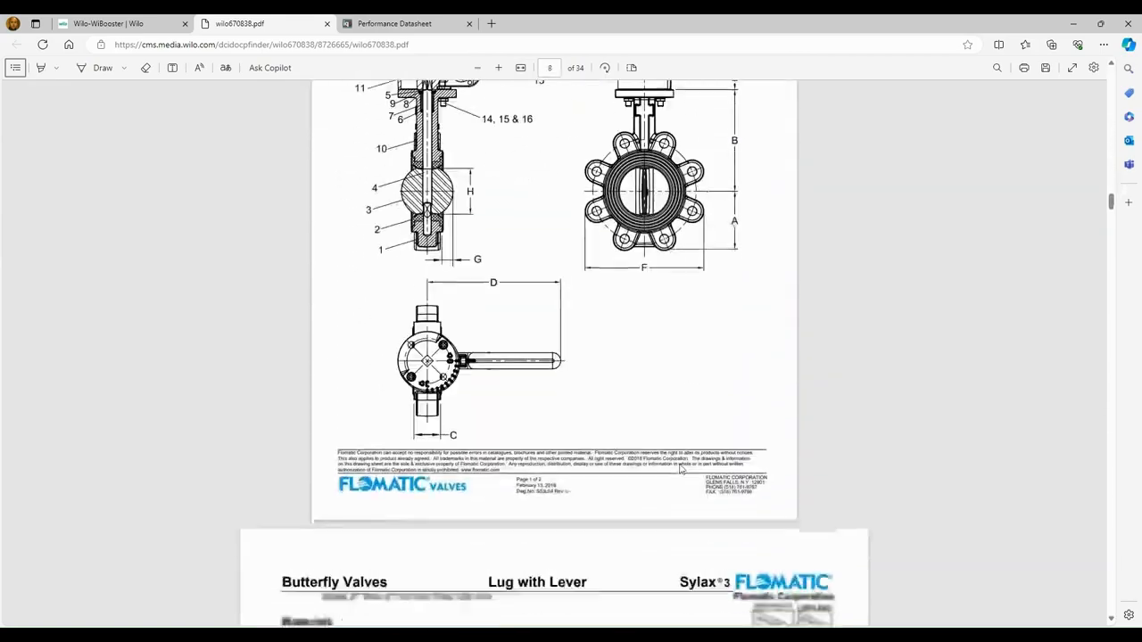
scroll(681, 469, "down", 15)
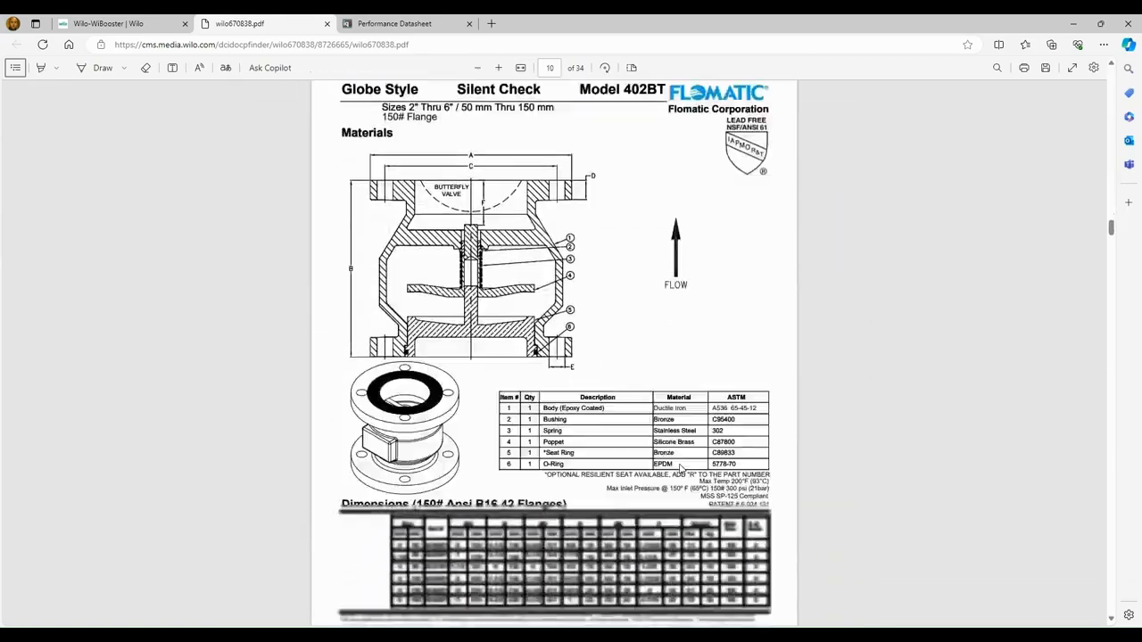
scroll(680, 468, "down", 10)
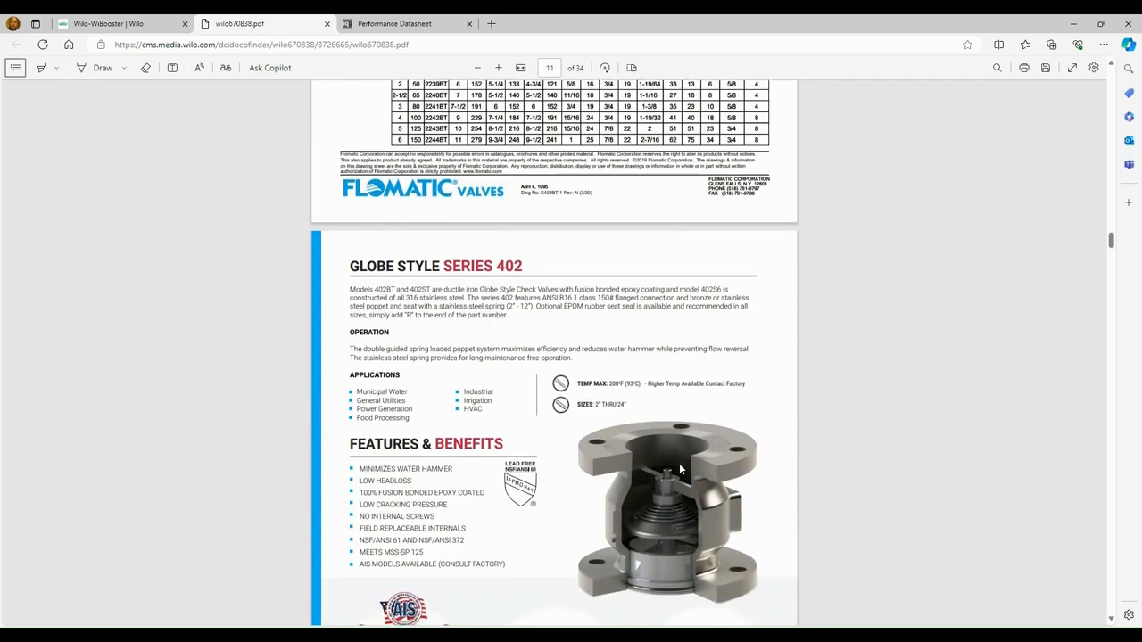
scroll(679, 468, "down", 15)
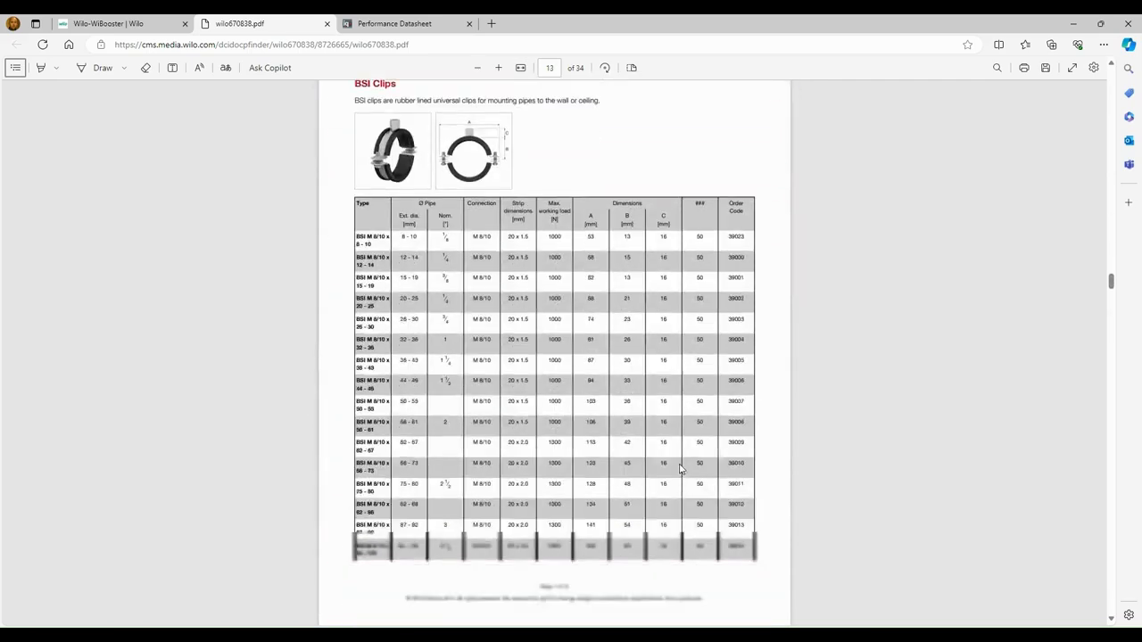
scroll(680, 468, "down", 15)
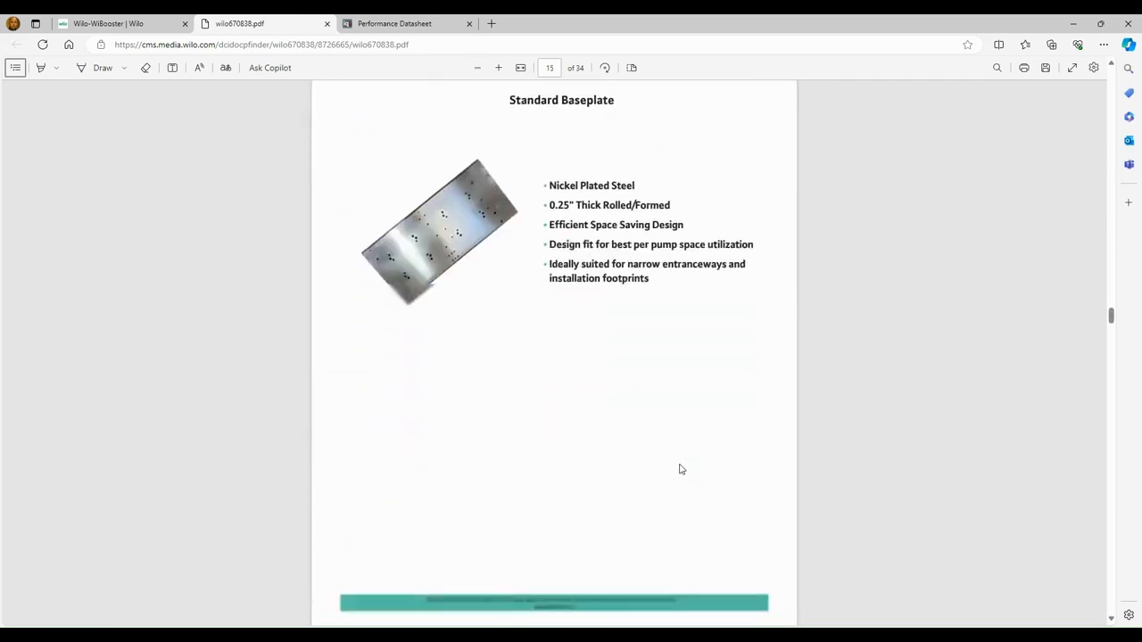
scroll(680, 468, "down", 15)
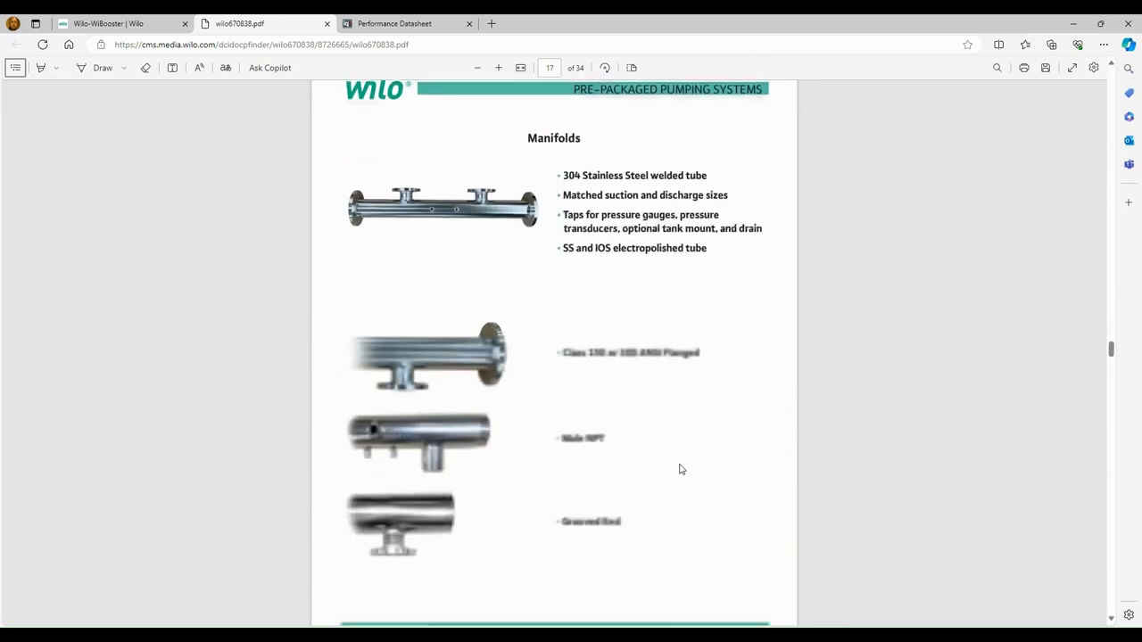
scroll(680, 469, "down", 12)
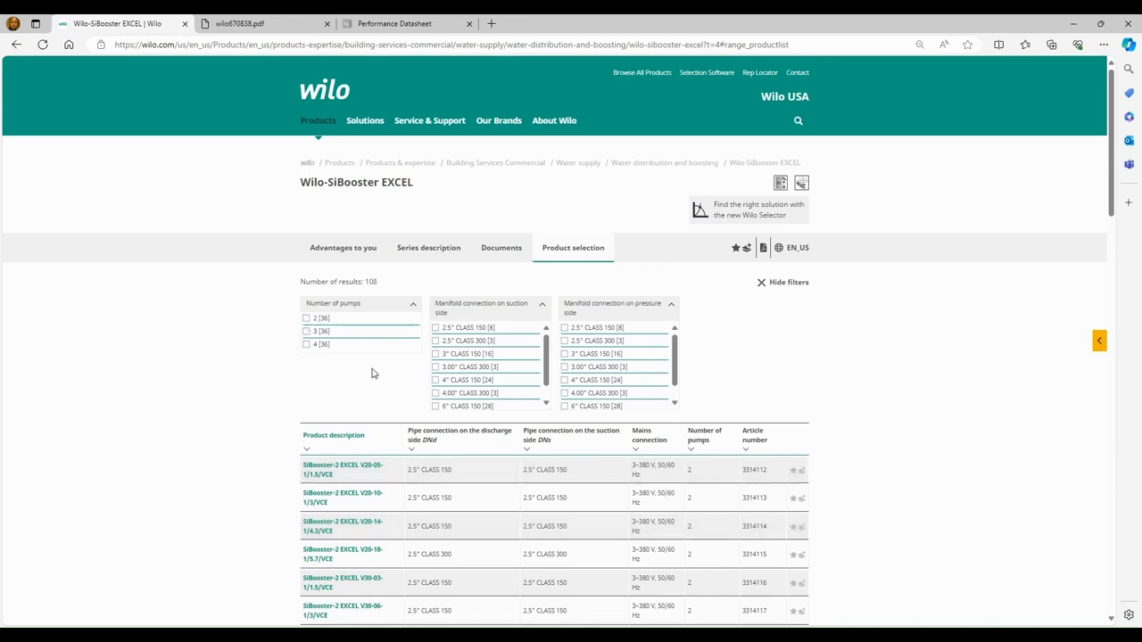
Step: Open the SiBooster-2 EXCEL V20-05-1/1.5/VCE product from the Wilo-SiBooster EXCEL list and view its BIM/CAD files
scroll(373, 373, "down", 1)
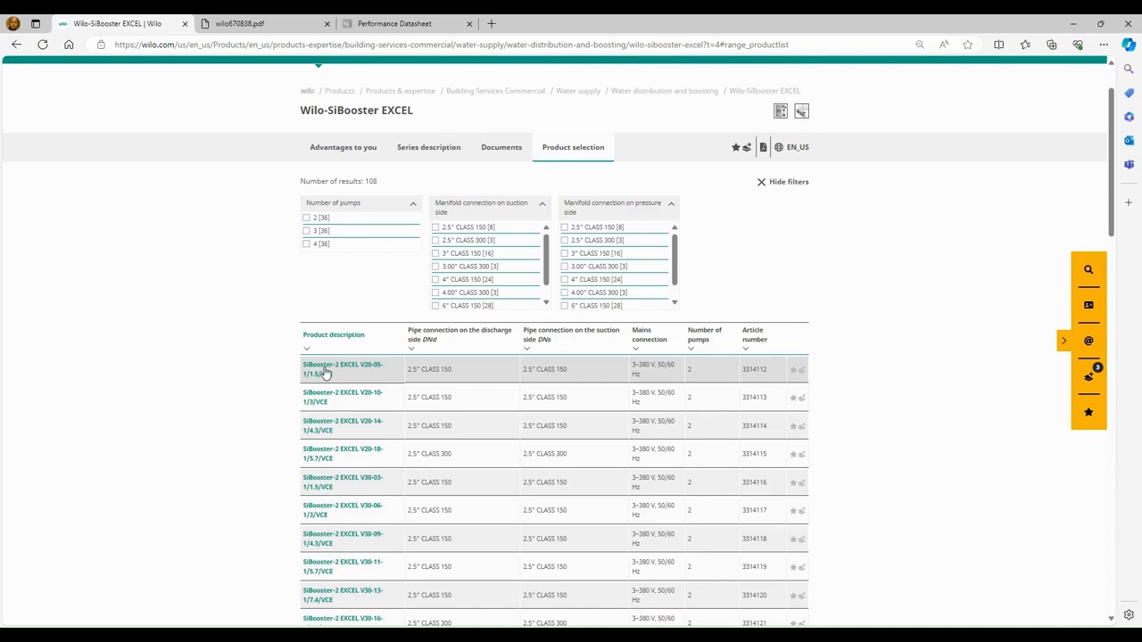
left_click(326, 371)
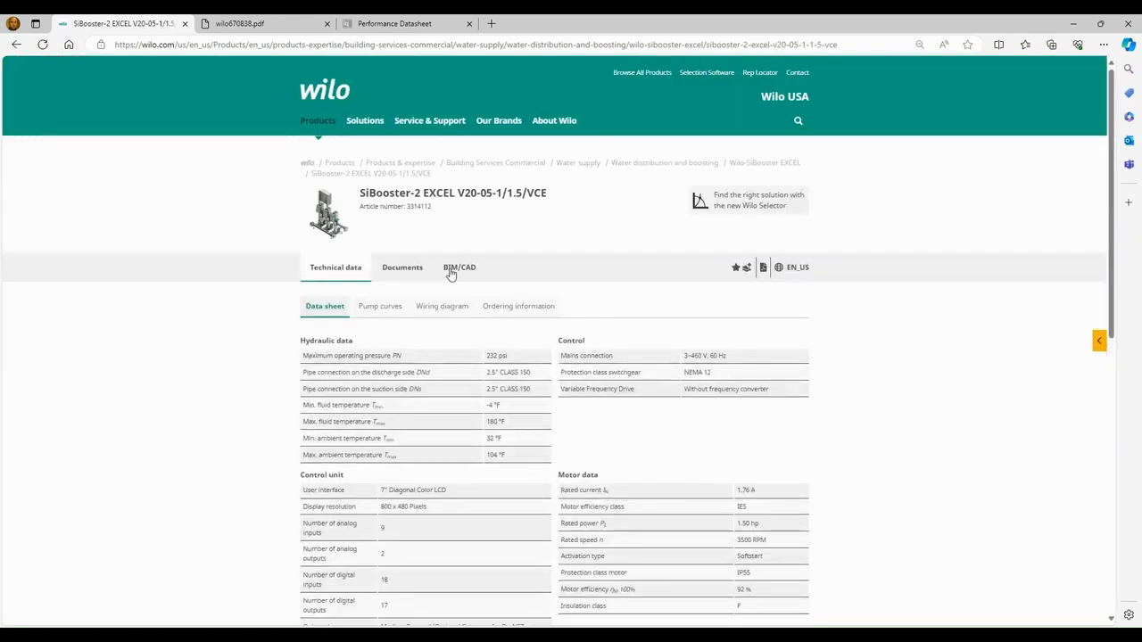
left_click(451, 272)
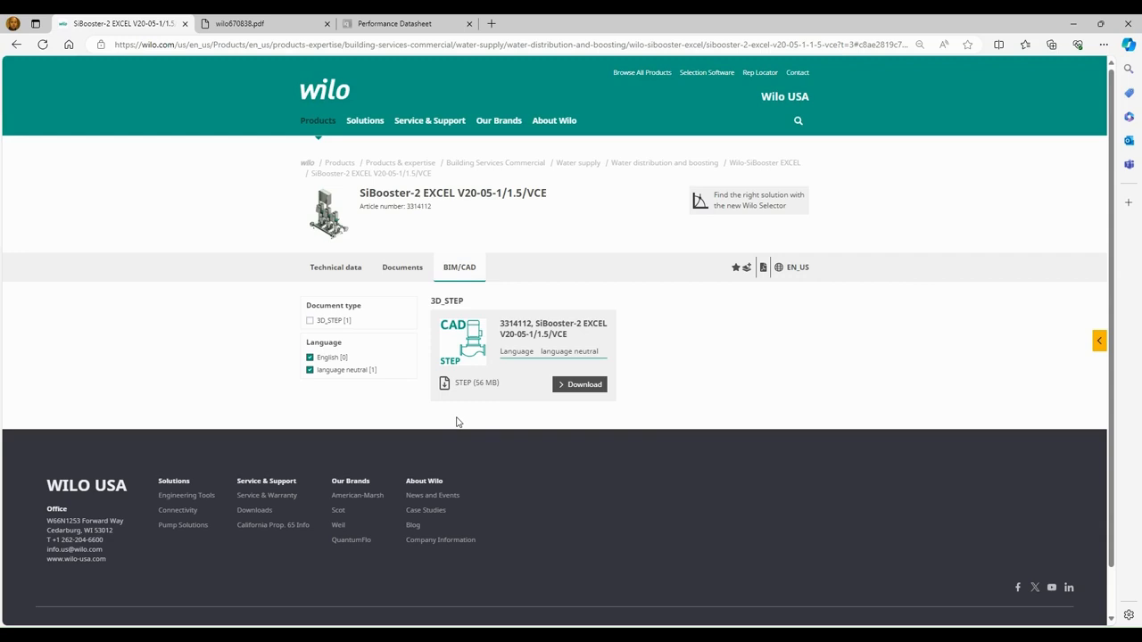
Step: Return to the WiBooster documents and look over the certificates and pump submittals again
key("ctrl+Tab")
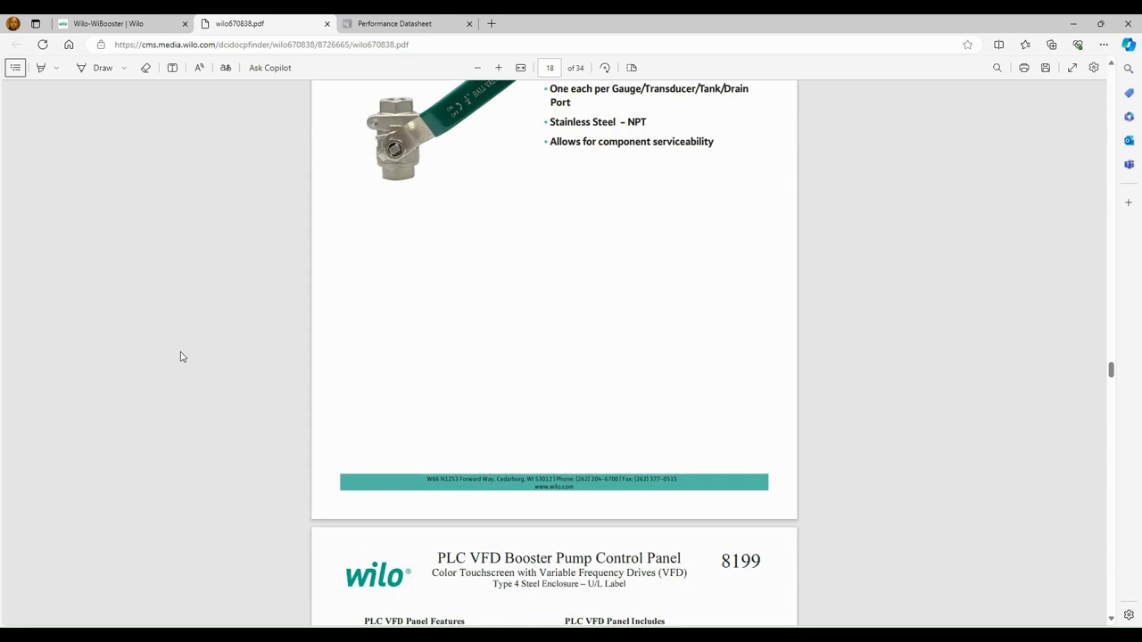
left_click(122, 29)
scroll(336, 508, "up", 2)
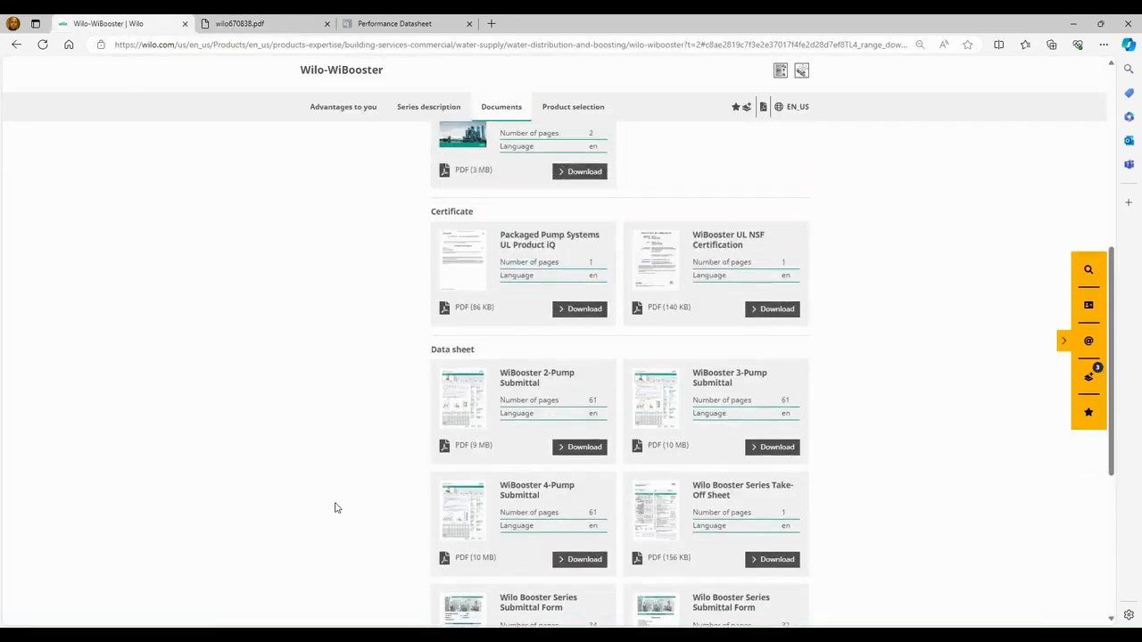
Step: Go to Wilo's product warranties page and open the Building Services warranty PDF to read its terms
scroll(277, 310, "up", 5)
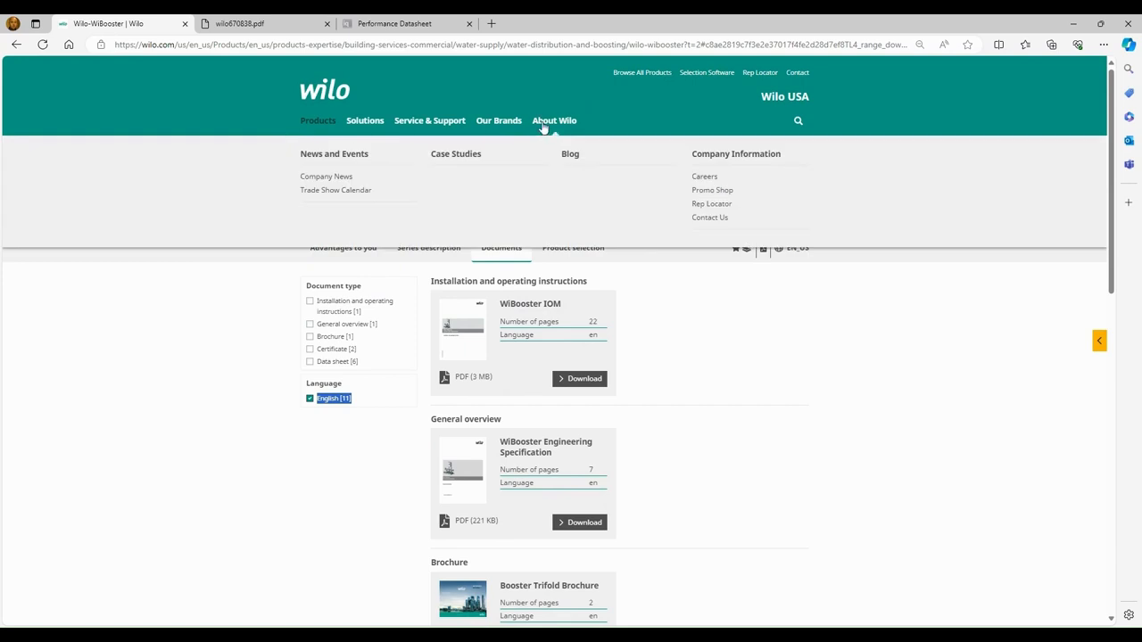
mouse_move(439, 122)
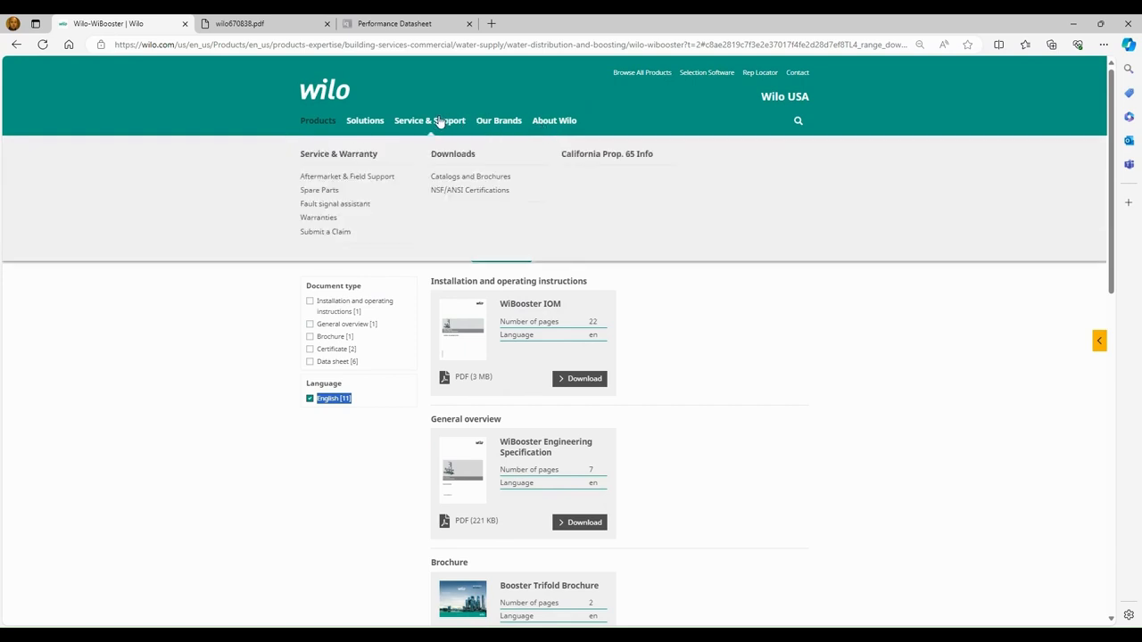
left_click(317, 218)
scroll(194, 393, "down", 1)
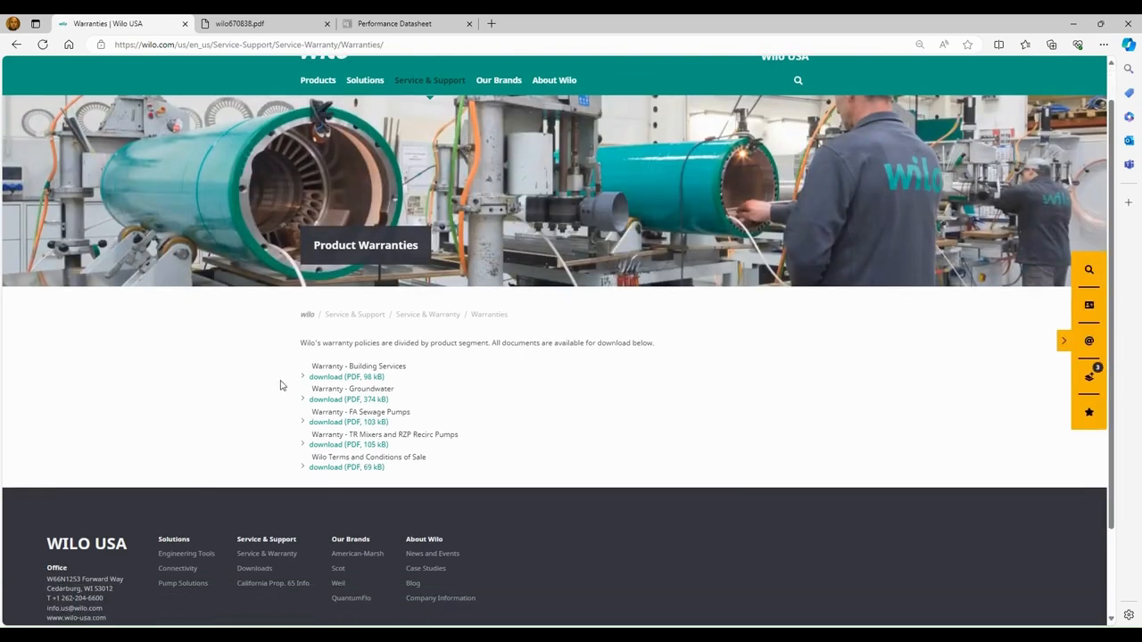
left_click(344, 377)
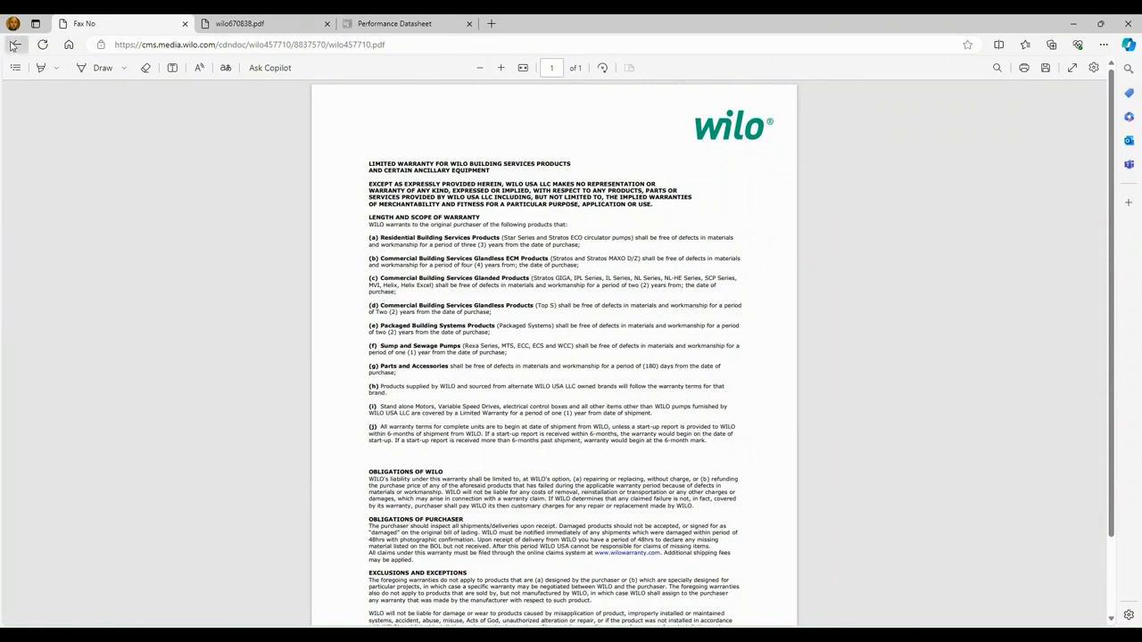
Step: Leave the warranty PDF and open the Submit a Claim page under Wilo's Service & Warranty section
left_click(16, 45)
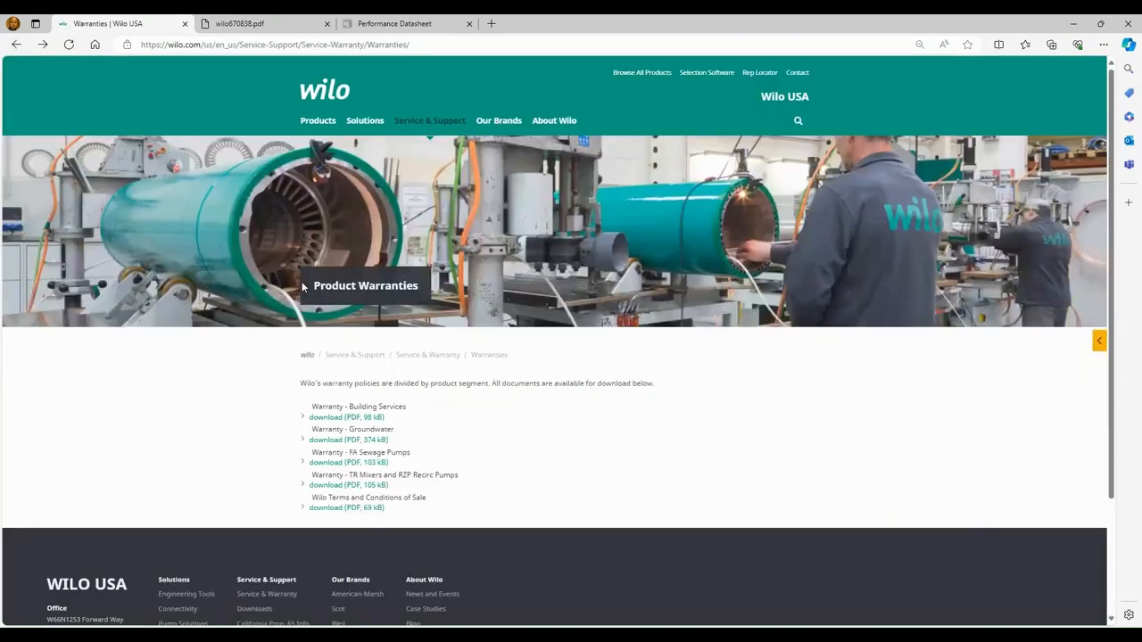
mouse_move(429, 133)
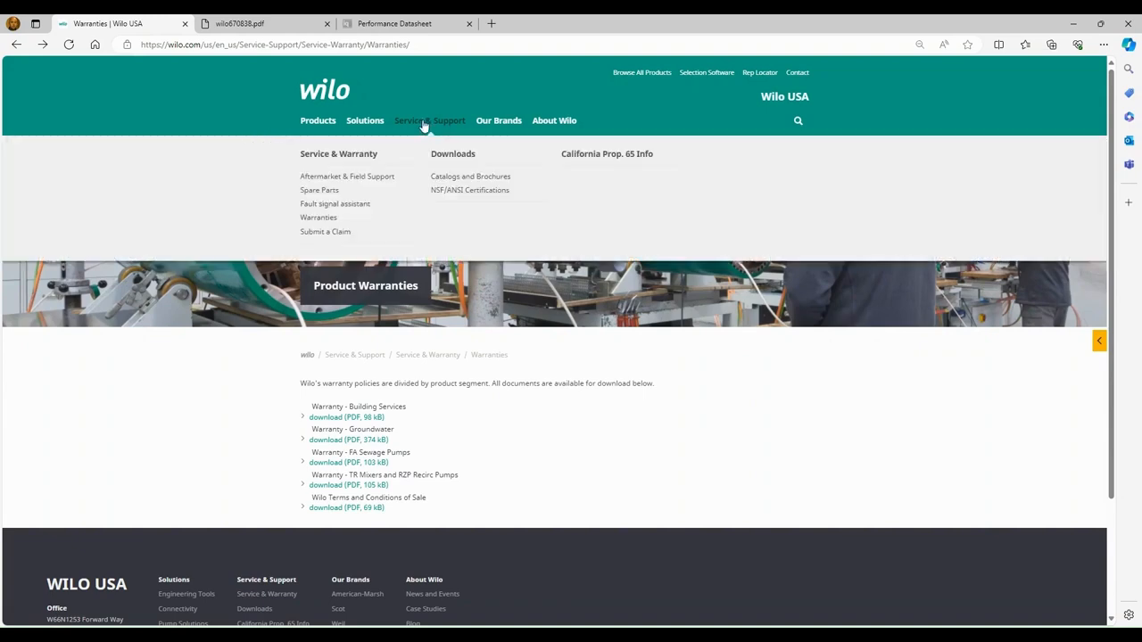
left_click(325, 234)
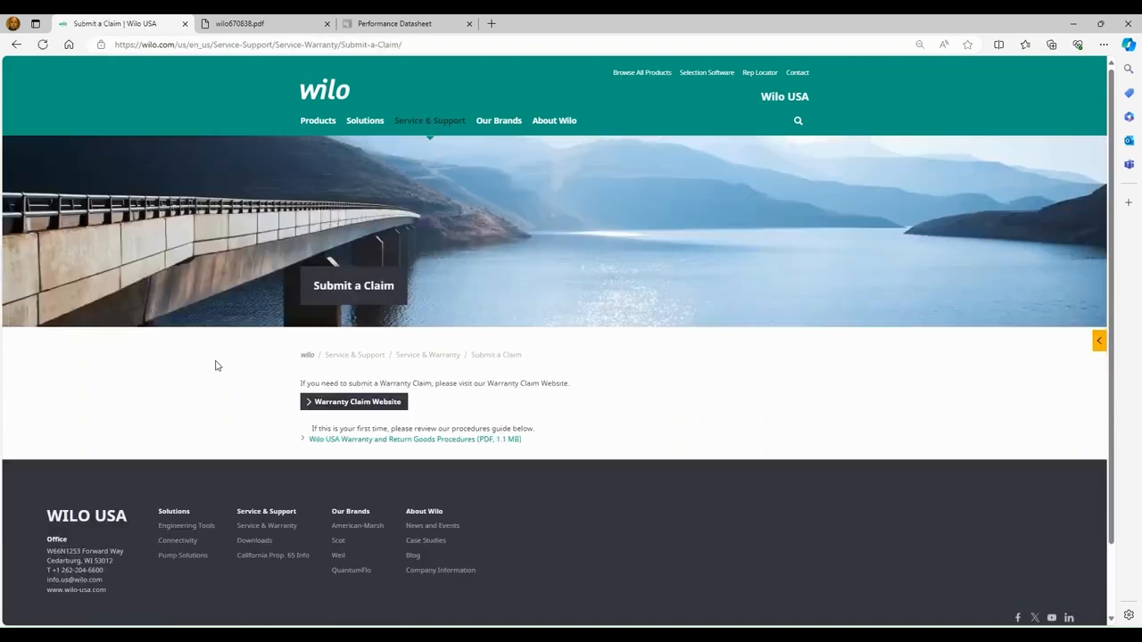